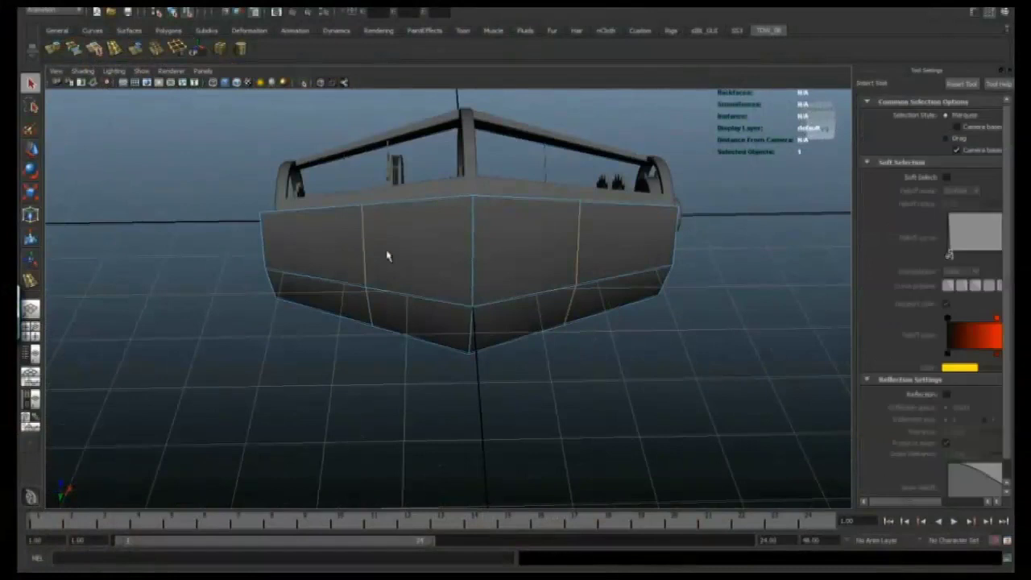
Insert edge loops across the hull's angular front panel to subdivide it on both sides of the centre.
{"action": "left_click_drag", "start_coordinate": [390, 261], "coordinate": [457, 267], "text": "alt"}
{"action": "left_click", "coordinate": [113, 53]}
{"action": "left_click_drag", "start_coordinate": [312, 264], "coordinate": [307, 314], "text": "alt"}
{"action": "key", "text": "q"}
{"action": "key", "text": "w"}
{"action": "left_click_drag", "start_coordinate": [483, 305], "coordinate": [507, 251], "text": "alt"}
{"action": "left_click", "coordinate": [114, 50]}
{"action": "left_click", "coordinate": [390, 340]}
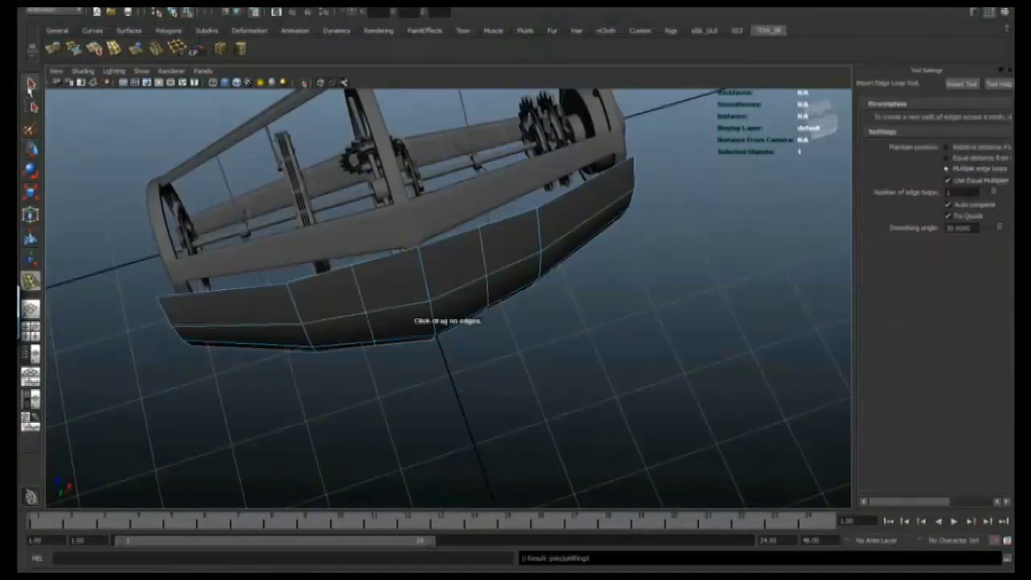
Select the four faces at the centre of the hull panel, extrude them and scale them in to a smaller square.
{"action": "key", "text": "q"}
{"action": "left_click_drag", "start_coordinate": [470, 327], "coordinate": [492, 288], "text": "alt"}
{"action": "key", "text": "w"}
{"action": "left_click_drag", "start_coordinate": [439, 375], "coordinate": [426, 346], "text": "alt"}
{"action": "left_click_drag", "start_coordinate": [357, 352], "coordinate": [401, 280], "text": "alt"}
{"action": "right_click_drag", "start_coordinate": [401, 279], "coordinate": [450, 266]}
{"action": "left_click_drag", "start_coordinate": [419, 274], "coordinate": [382, 312], "text": "alt"}
{"action": "left_click", "coordinate": [50, 50]}
{"action": "left_click_drag", "start_coordinate": [245, 202], "coordinate": [262, 223], "text": "alt"}
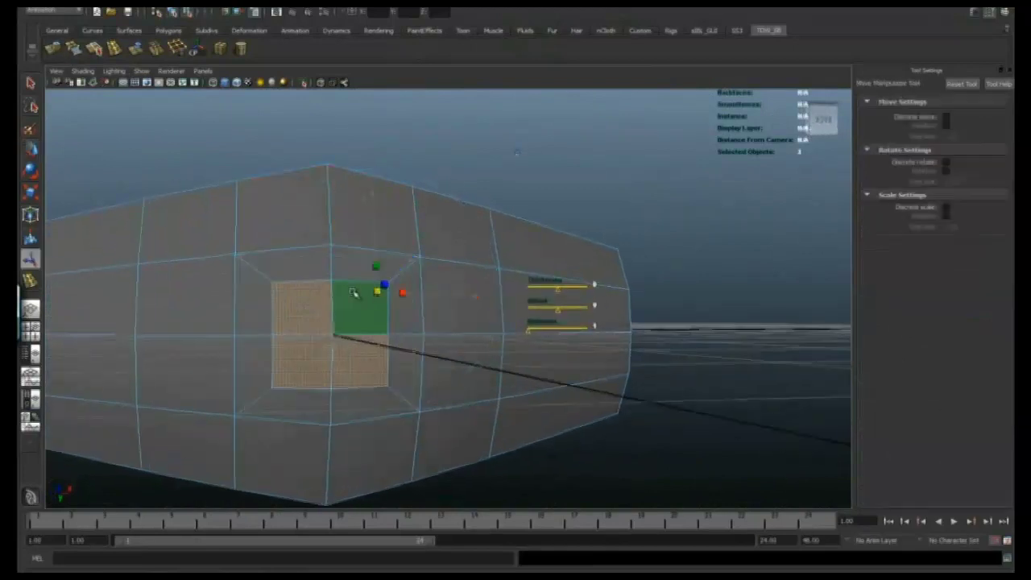
{"action": "mouse_move", "coordinate": [356, 293]}
{"action": "left_mouse_down", "text": "alt"}
{"action": "mouse_move", "coordinate": [449, 308]}
{"action": "mouse_move", "coordinate": [349, 315]}
{"action": "mouse_move", "coordinate": [345, 290]}
{"action": "left_mouse_up", "text": "alt"}
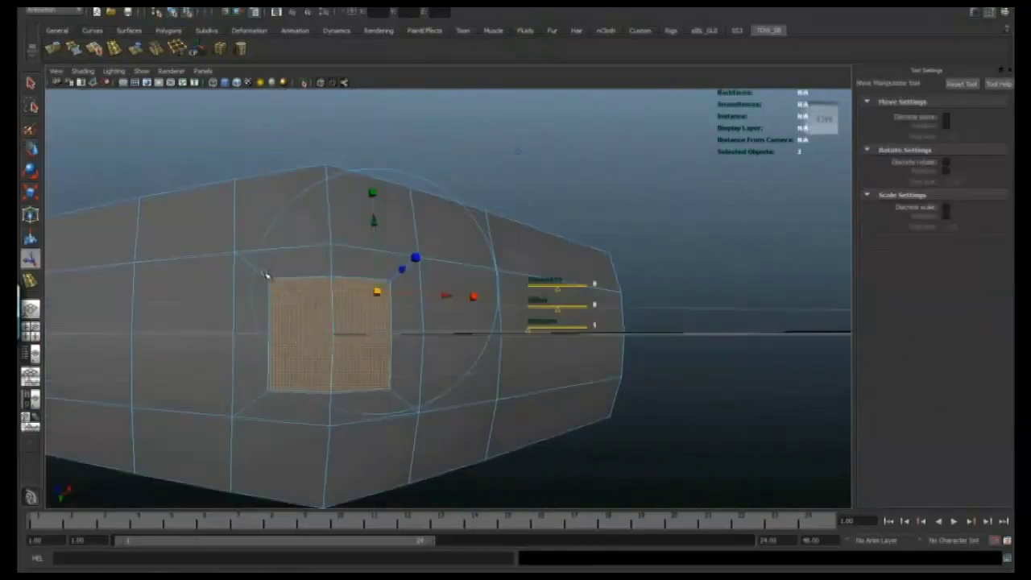
Reposition the vertices around the inset square to round its outline into an octagon.
{"action": "middle_click_drag", "start_coordinate": [276, 285], "coordinate": [228, 286], "text": "alt"}
{"action": "left_click", "coordinate": [220, 281]}
{"action": "left_click_drag", "start_coordinate": [220, 405], "coordinate": [419, 258], "text": "alt"}
{"action": "key", "text": "w"}
{"action": "left_click_drag", "start_coordinate": [510, 366], "coordinate": [504, 303], "text": "alt"}
{"action": "key", "text": "r"}
{"action": "key", "text": "w"}
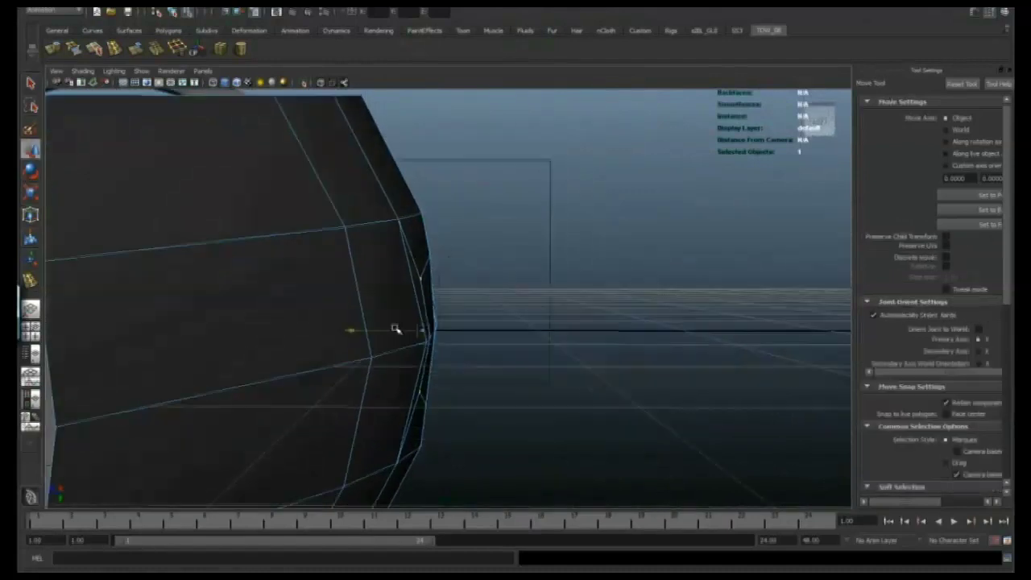
Select the four faces inside the octagon and extrude them with a narrow inset border.
{"action": "left_click_drag", "start_coordinate": [399, 326], "coordinate": [405, 311], "text": "alt"}
{"action": "left_click", "coordinate": [405, 311]}
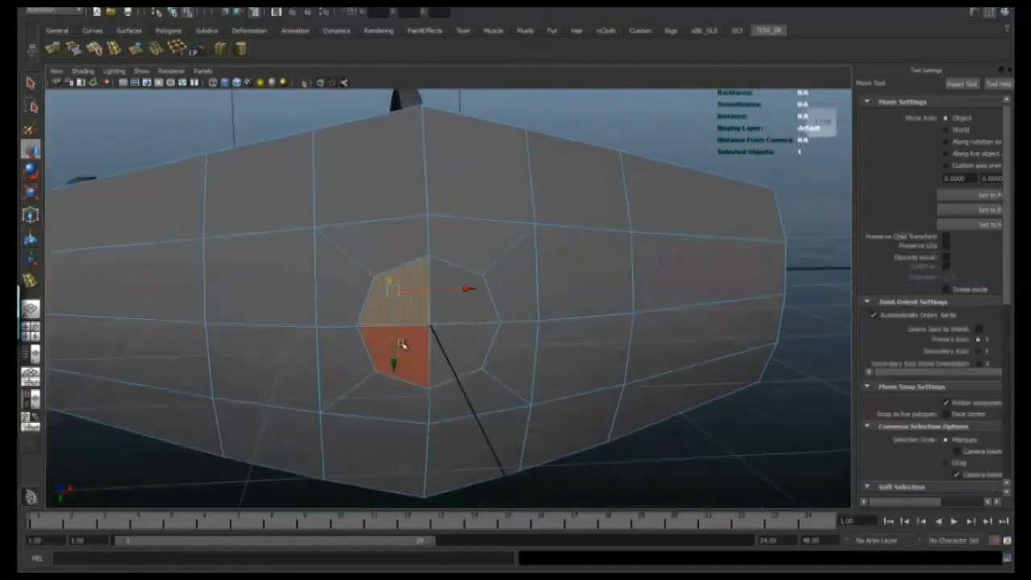
{"action": "scroll", "coordinate": [449, 319], "scroll_direction": "up", "scroll_amount": 4}
{"action": "left_click", "coordinate": [179, 50]}
{"action": "left_click_drag", "start_coordinate": [431, 263], "coordinate": [461, 278], "text": "alt"}
{"action": "left_click", "coordinate": [617, 154]}
{"action": "left_click", "coordinate": [419, 433]}
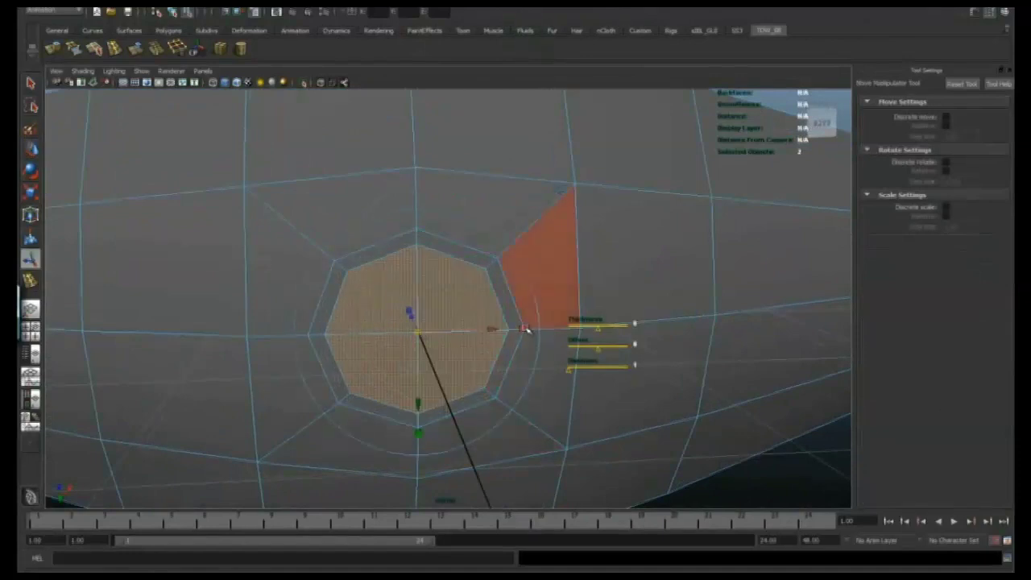
Extrude the octagonal faces further and push them into the hull to form a recess.
{"action": "left_click", "coordinate": [179, 50]}
{"action": "left_click_drag", "start_coordinate": [348, 287], "coordinate": [363, 278], "text": "alt"}
{"action": "left_click", "coordinate": [598, 155]}
{"action": "left_click_drag", "start_coordinate": [419, 252], "coordinate": [499, 331], "text": "alt"}
{"action": "left_click", "coordinate": [59, 53]}
{"action": "left_click", "coordinate": [596, 157]}
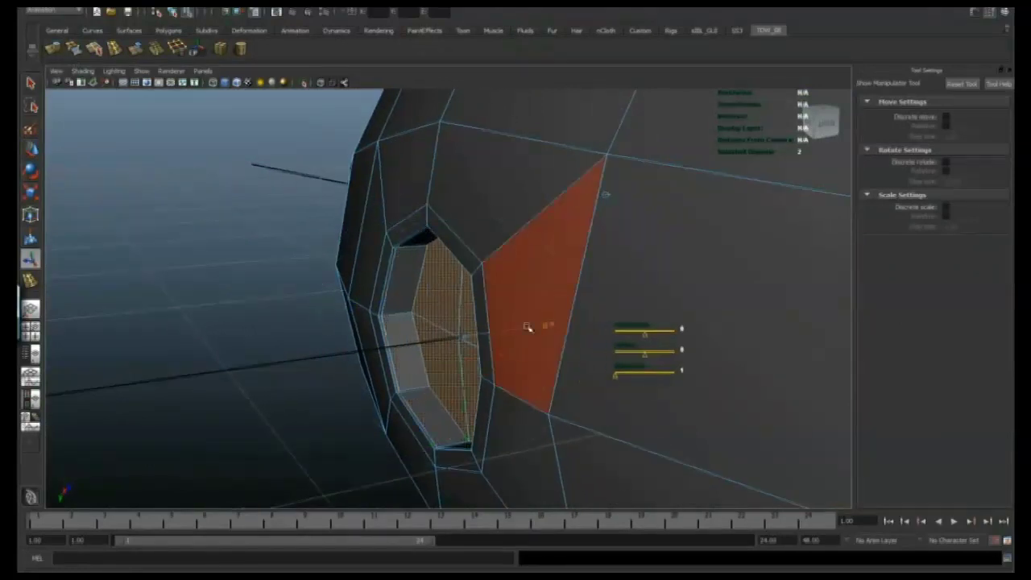
{"action": "left_click_drag", "start_coordinate": [431, 327], "coordinate": [409, 325], "text": "alt"}
{"action": "left_click_drag", "start_coordinate": [539, 317], "coordinate": [429, 311], "text": "alt"}
{"action": "left_click", "coordinate": [54, 55]}
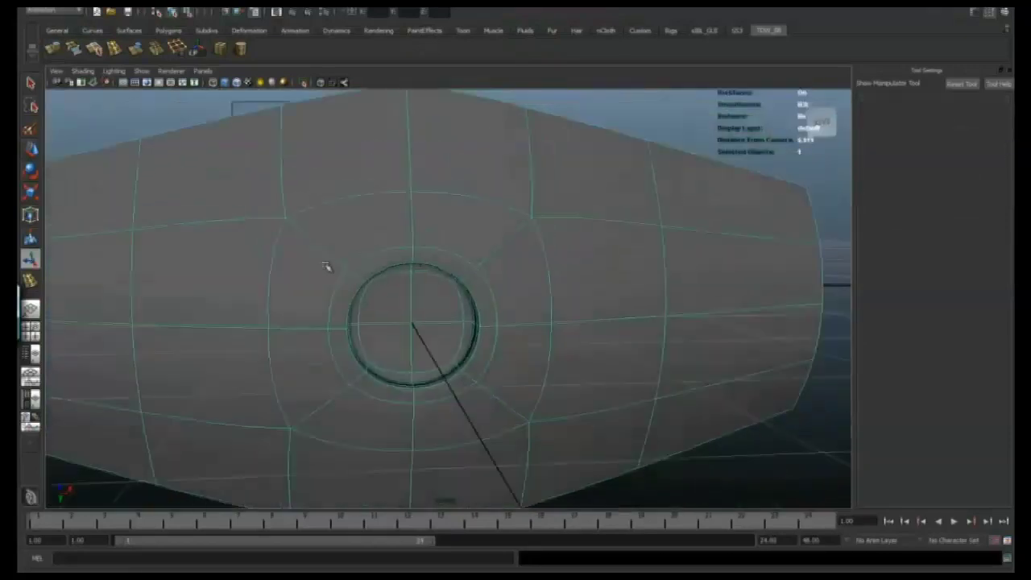
Inspect the smoothed recess in the hull panel and return the mesh to unsmoothed display.
{"action": "left_click_drag", "start_coordinate": [327, 269], "coordinate": [477, 284], "text": "alt"}
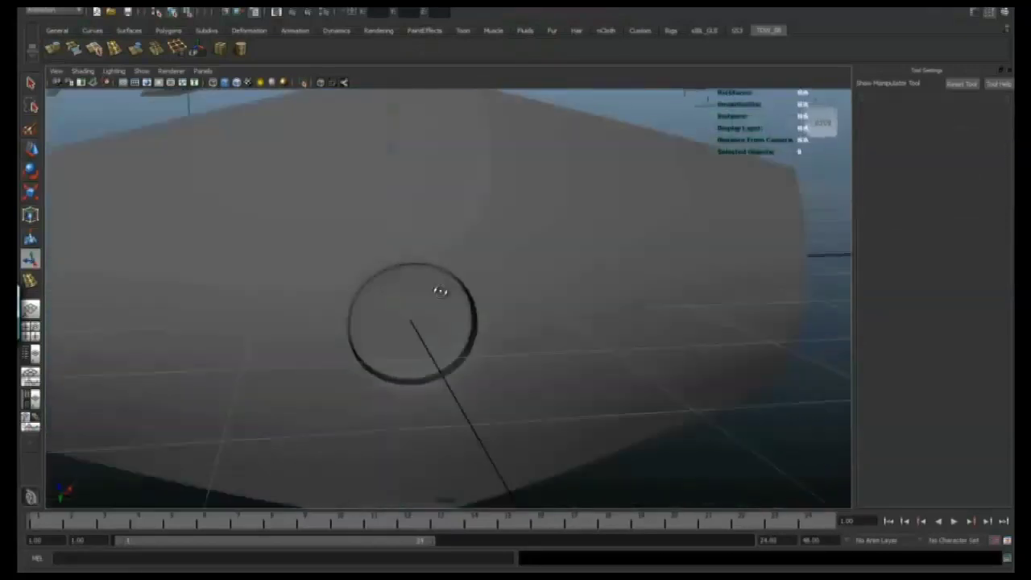
{"action": "scroll", "coordinate": [421, 276], "scroll_direction": "down", "scroll_amount": 3}
{"action": "left_click", "coordinate": [384, 299]}
{"action": "key", "text": "1"}
{"action": "scroll", "coordinate": [434, 291], "scroll_direction": "up", "scroll_amount": 5}
{"action": "left_click_drag", "start_coordinate": [434, 291], "coordinate": [441, 282], "text": "alt"}
{"action": "scroll", "coordinate": [390, 281], "scroll_direction": "down", "scroll_amount": 3}
{"action": "left_click_drag", "start_coordinate": [375, 276], "coordinate": [350, 281], "text": "alt"}
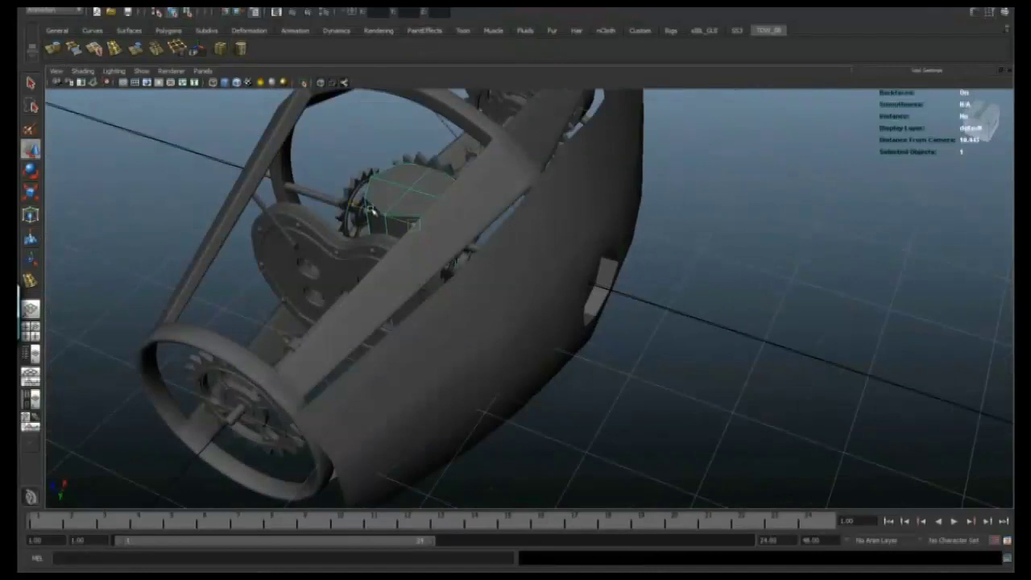
Scale and move the separate octagonal piece toward the opening in the hull.
{"action": "left_click_drag", "start_coordinate": [603, 268], "coordinate": [489, 371], "text": "alt"}
{"action": "key", "text": "r"}
{"action": "left_click_drag", "start_coordinate": [489, 370], "coordinate": [566, 334], "text": "alt"}
{"action": "key", "text": "ctrl+a"}
{"action": "key", "text": "Return"}
{"action": "left_click_drag", "start_coordinate": [538, 274], "coordinate": [439, 299], "text": "alt"}
{"action": "right_click_drag", "start_coordinate": [439, 300], "coordinate": [528, 279], "text": "alt"}
{"action": "key", "text": "ctrl+a"}
{"action": "mouse_move", "coordinate": [529, 278]}
{"action": "left_mouse_down", "text": "alt"}
{"action": "mouse_move", "coordinate": [490, 334]}
{"action": "mouse_move", "coordinate": [559, 340]}
{"action": "mouse_move", "coordinate": [398, 328]}
{"action": "mouse_move", "coordinate": [419, 322]}
{"action": "left_mouse_up", "text": "alt"}
{"action": "key", "text": "w"}
Enable wireframe on shaded display and fit the octagonal disc inside the hull opening by scaling and moving it.
{"action": "left_click", "coordinate": [92, 73]}
{"action": "left_click", "coordinate": [124, 180]}
{"action": "mouse_move", "coordinate": [326, 195]}
{"action": "left_mouse_down", "text": "alt"}
{"action": "mouse_move", "coordinate": [368, 214]}
{"action": "mouse_move", "coordinate": [375, 234]}
{"action": "left_mouse_up", "text": "alt"}
{"action": "key", "text": "r"}
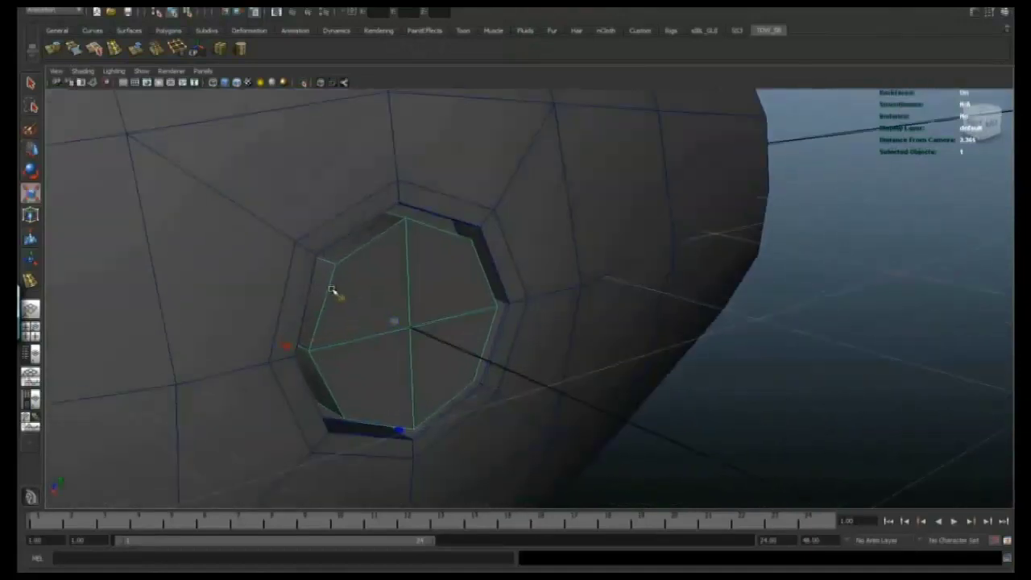
{"action": "left_click_drag", "start_coordinate": [362, 290], "coordinate": [402, 281], "text": "alt"}
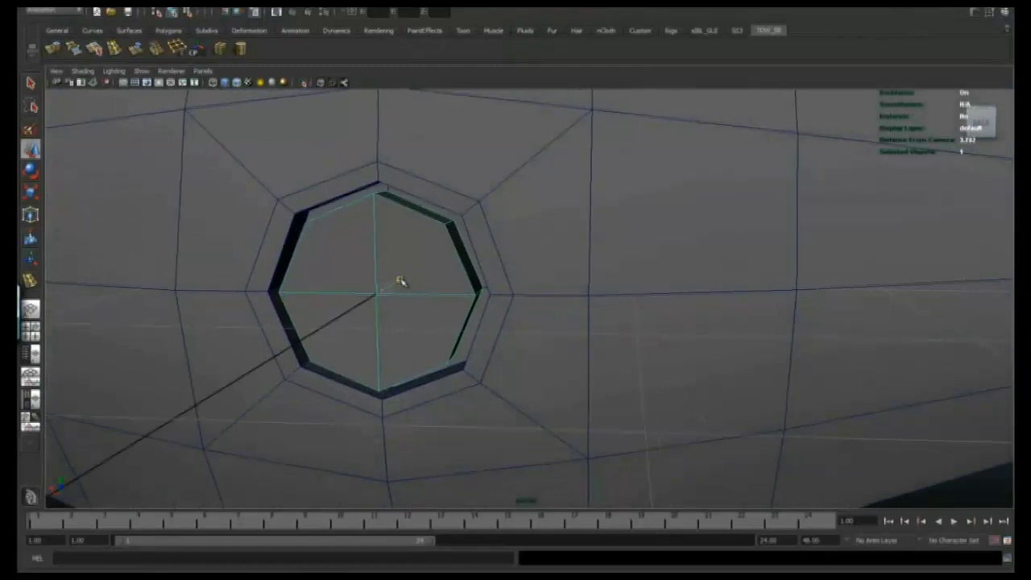
{"action": "left_click_drag", "start_coordinate": [468, 280], "coordinate": [548, 283], "text": "alt"}
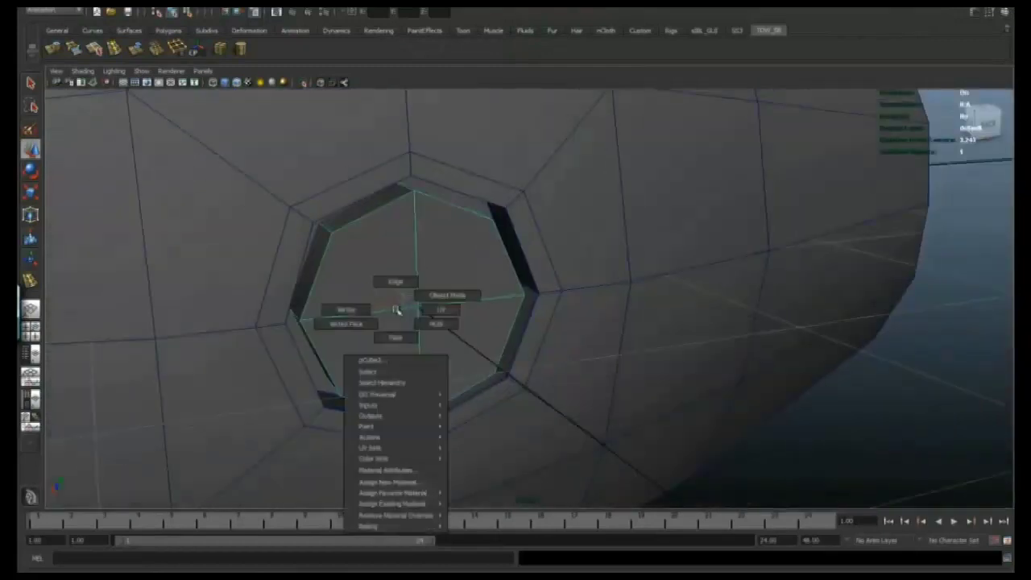
Select the disc's four front faces and extrude them slightly outward.
{"action": "right_click_drag", "start_coordinate": [408, 299], "coordinate": [403, 346]}
{"action": "left_click", "coordinate": [383, 342]}
{"action": "left_click", "coordinate": [383, 270], "text": "shift"}
{"action": "left_click", "coordinate": [452, 285], "text": "shift"}
{"action": "left_click", "coordinate": [453, 335], "text": "shift"}
{"action": "left_click_drag", "start_coordinate": [453, 334], "coordinate": [405, 301], "text": "alt"}
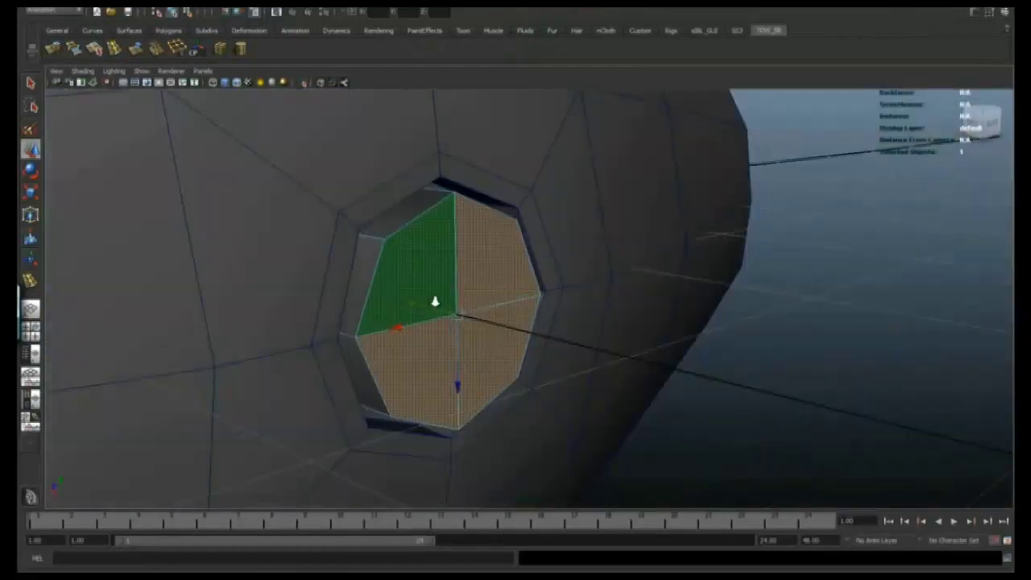
{"action": "left_click", "coordinate": [94, 48]}
{"action": "left_click_drag", "start_coordinate": [391, 233], "coordinate": [414, 243], "text": "alt"}
{"action": "left_click", "coordinate": [632, 222]}
{"action": "left_click_drag", "start_coordinate": [373, 311], "coordinate": [400, 318], "text": "alt"}
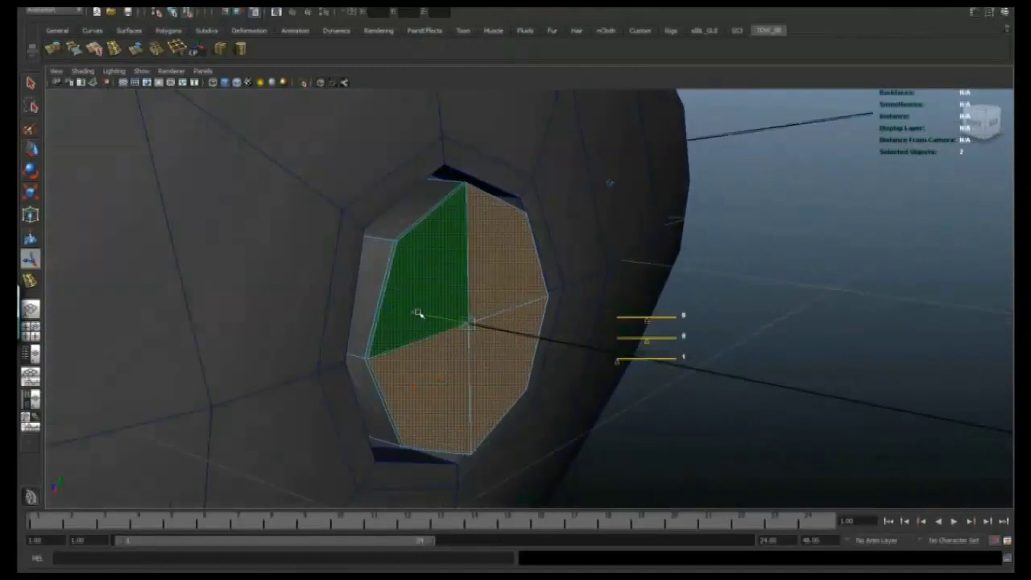
Extrude the disc's front faces twice more to build a narrow stepped rim around its edge.
{"action": "left_click", "coordinate": [55, 54]}
{"action": "mouse_move", "coordinate": [402, 242]}
{"action": "left_mouse_down", "text": "alt"}
{"action": "mouse_move", "coordinate": [326, 238]}
{"action": "mouse_move", "coordinate": [393, 249]}
{"action": "left_mouse_up", "text": "alt"}
{"action": "left_click", "coordinate": [615, 219]}
{"action": "left_click", "coordinate": [399, 205]}
{"action": "left_click_drag", "start_coordinate": [404, 311], "coordinate": [395, 312]}
{"action": "left_click", "coordinate": [55, 48]}
{"action": "mouse_move", "coordinate": [386, 242]}
{"action": "left_mouse_down", "text": "alt"}
{"action": "mouse_move", "coordinate": [366, 242]}
{"action": "mouse_move", "coordinate": [403, 242]}
{"action": "left_mouse_up", "text": "alt"}
{"action": "left_click", "coordinate": [605, 223]}
{"action": "left_click", "coordinate": [389, 203]}
{"action": "left_click_drag", "start_coordinate": [393, 309], "coordinate": [366, 309]}
Extrude the front faces down to a small central hub and sink a hole into its middle.
{"action": "left_click_drag", "start_coordinate": [386, 242], "coordinate": [397, 216], "text": "alt"}
{"action": "left_click", "coordinate": [53, 49]}
{"action": "left_click", "coordinate": [535, 188]}
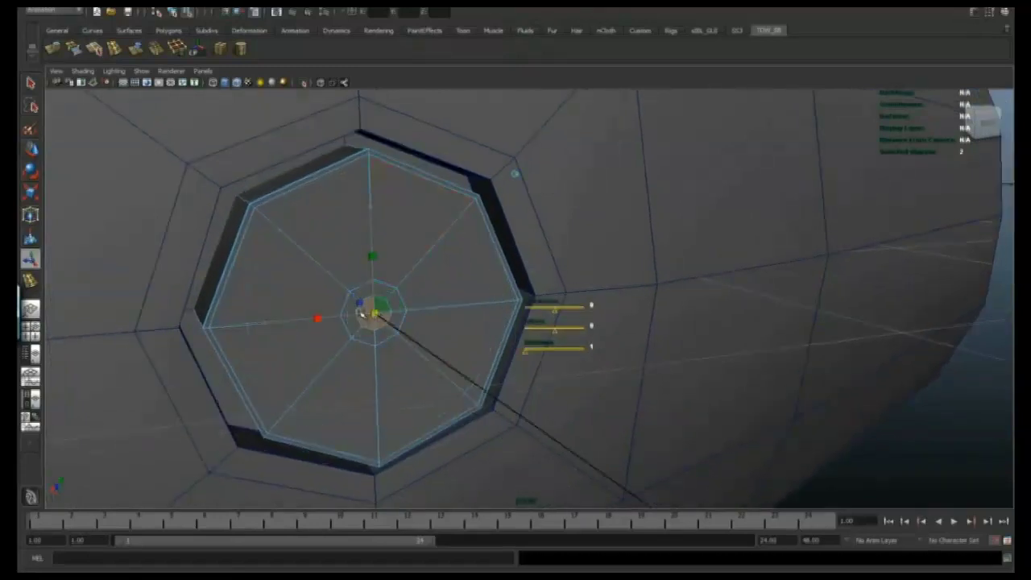
{"action": "left_click", "coordinate": [52, 49]}
{"action": "left_click_drag", "start_coordinate": [330, 242], "coordinate": [490, 361], "text": "alt"}
{"action": "left_click_drag", "start_coordinate": [474, 319], "coordinate": [415, 330], "text": "alt"}
{"action": "left_click", "coordinate": [54, 51]}
Select the ring of faces between the disc's hub and rim and extrude it inward to recess it.
{"action": "key", "text": "F8"}
{"action": "left_click_drag", "start_coordinate": [430, 226], "coordinate": [457, 258], "text": "alt"}
{"action": "right_click_drag", "start_coordinate": [397, 249], "coordinate": [398, 276]}
{"action": "left_click", "coordinate": [286, 264]}
{"action": "double_click", "coordinate": [342, 241], "text": "shift"}
{"action": "left_click_drag", "start_coordinate": [343, 241], "coordinate": [329, 242], "text": "alt"}
{"action": "left_click", "coordinate": [54, 51]}
{"action": "left_click_drag", "start_coordinate": [362, 278], "coordinate": [341, 254], "text": "alt"}
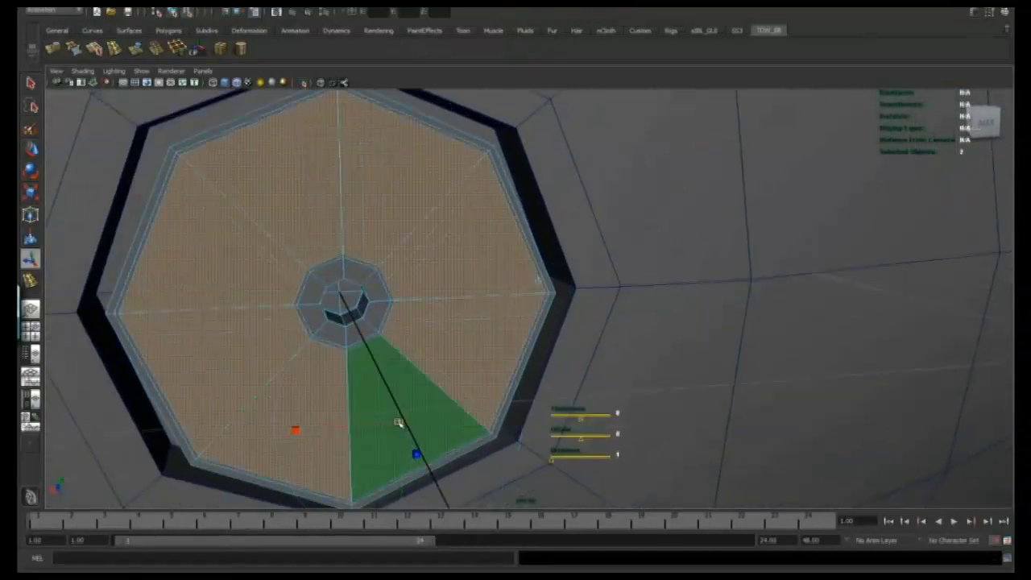
{"action": "left_click_drag", "start_coordinate": [395, 422], "coordinate": [294, 424], "text": "alt"}
{"action": "left_click", "coordinate": [69, 48]}
{"action": "left_click_drag", "start_coordinate": [285, 244], "coordinate": [298, 243], "text": "alt"}
{"action": "left_click_drag", "start_coordinate": [293, 423], "coordinate": [305, 417]}
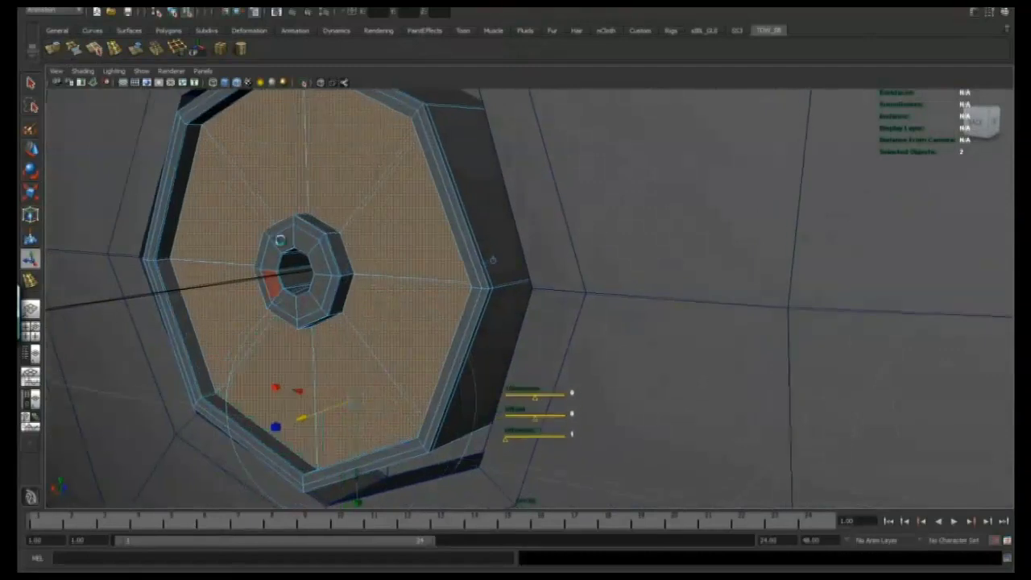
Insert multiple evenly spaced edge loops across the recessed area between the hub and the rim.
{"action": "left_click_drag", "start_coordinate": [286, 322], "coordinate": [353, 300], "text": "alt"}
{"action": "right_click_drag", "start_coordinate": [265, 265], "coordinate": [306, 252]}
{"action": "left_click_drag", "start_coordinate": [173, 254], "coordinate": [229, 266], "text": "alt"}
{"action": "left_click", "coordinate": [115, 48]}
{"action": "left_click", "coordinate": [989, 12]}
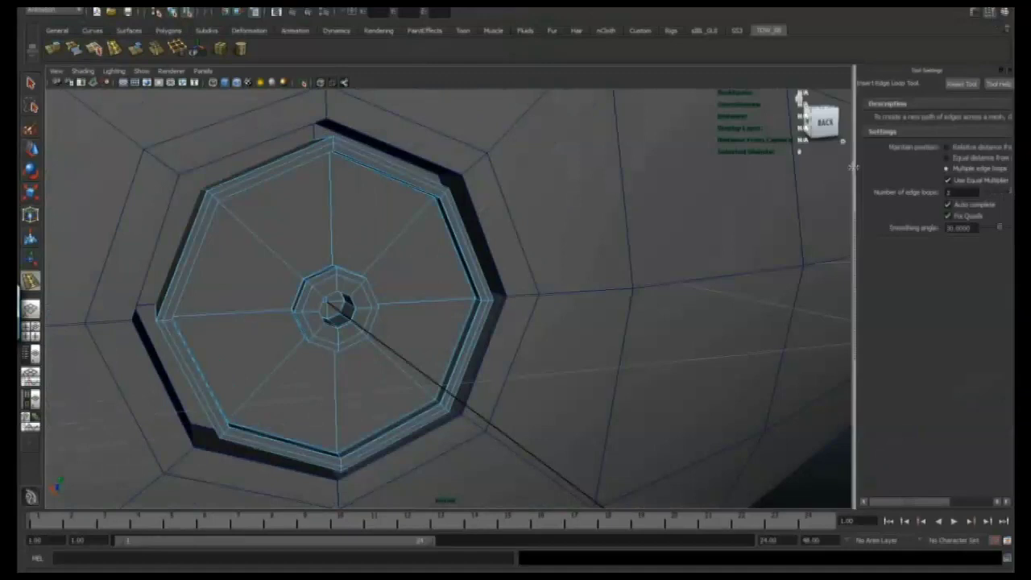
{"action": "left_click_drag", "start_coordinate": [852, 171], "coordinate": [800, 170]}
{"action": "left_click", "coordinate": [1010, 70]}
{"action": "left_click", "coordinate": [458, 247]}
{"action": "left_click_drag", "start_coordinate": [462, 250], "coordinate": [445, 249], "text": "alt"}
Try to extrude the second ring of faces outside the hub.
{"action": "left_click", "coordinate": [31, 83]}
{"action": "scroll", "coordinate": [379, 216], "scroll_direction": "up", "scroll_amount": 2}
{"action": "left_click_drag", "start_coordinate": [411, 216], "coordinate": [329, 250], "text": "alt"}
{"action": "double_click", "coordinate": [451, 223]}
{"action": "left_click", "coordinate": [53, 48]}
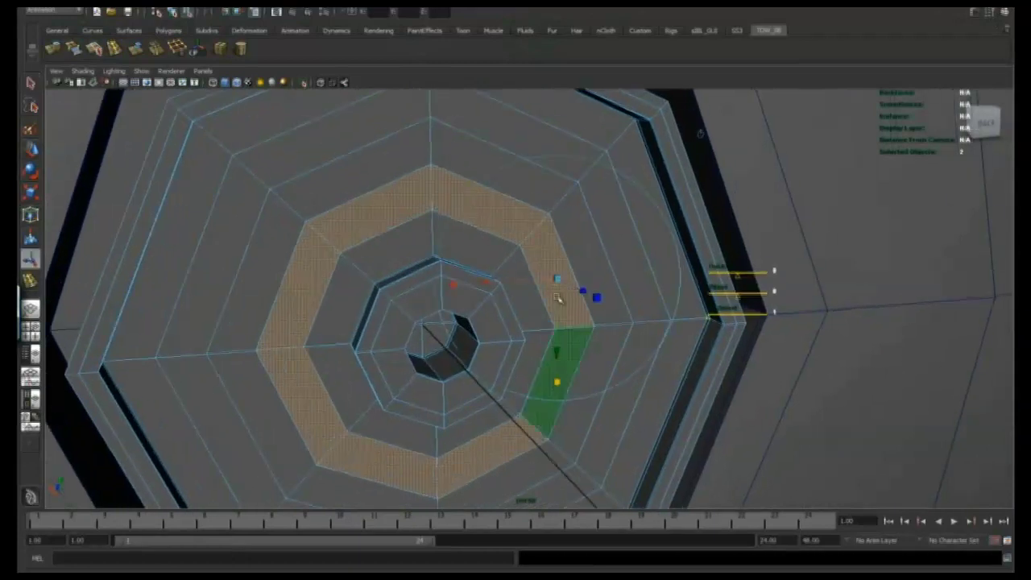
{"action": "right_click_drag", "start_coordinate": [548, 286], "coordinate": [491, 343], "text": "alt"}
{"action": "left_click_drag", "start_coordinate": [491, 344], "coordinate": [466, 288], "text": "alt"}
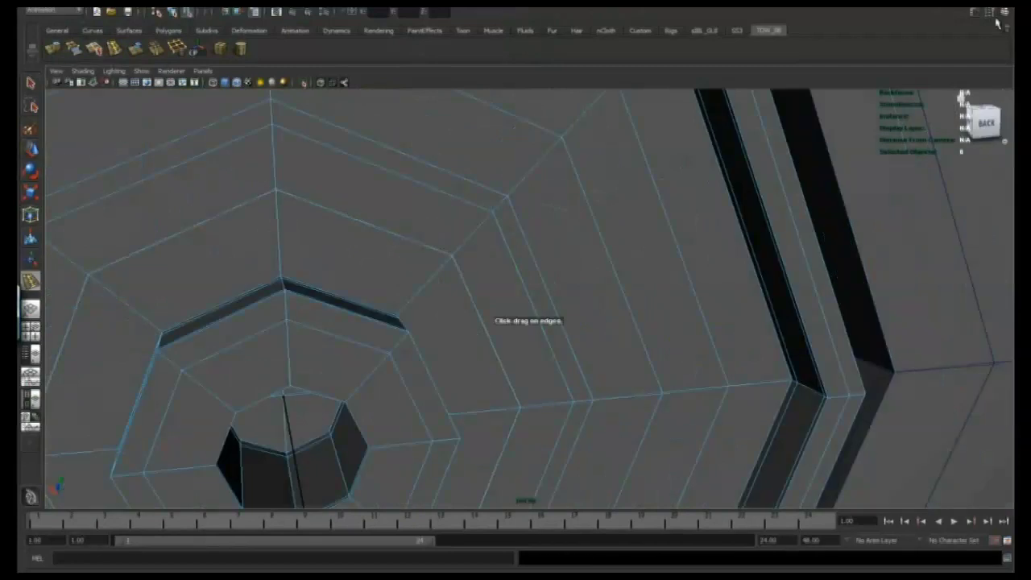
Set edge loop insertion to relative distance from edge and add loops bordering the second ring of faces.
{"action": "left_click", "coordinate": [990, 14]}
{"action": "left_click", "coordinate": [930, 150]}
{"action": "left_click", "coordinate": [990, 14]}
{"action": "right_click_drag", "start_coordinate": [475, 262], "coordinate": [538, 249], "text": "alt"}
Select the narrow ring of faces between the new edge loops and extrude it outward into a raised ring.
{"action": "left_click", "coordinate": [32, 86]}
{"action": "right_click_drag", "start_coordinate": [451, 257], "coordinate": [354, 278], "text": "alt"}
{"action": "left_click", "coordinate": [397, 224]}
{"action": "double_click", "coordinate": [516, 319], "text": "shift"}
{"action": "right_click_drag", "start_coordinate": [517, 319], "coordinate": [436, 328], "text": "alt"}
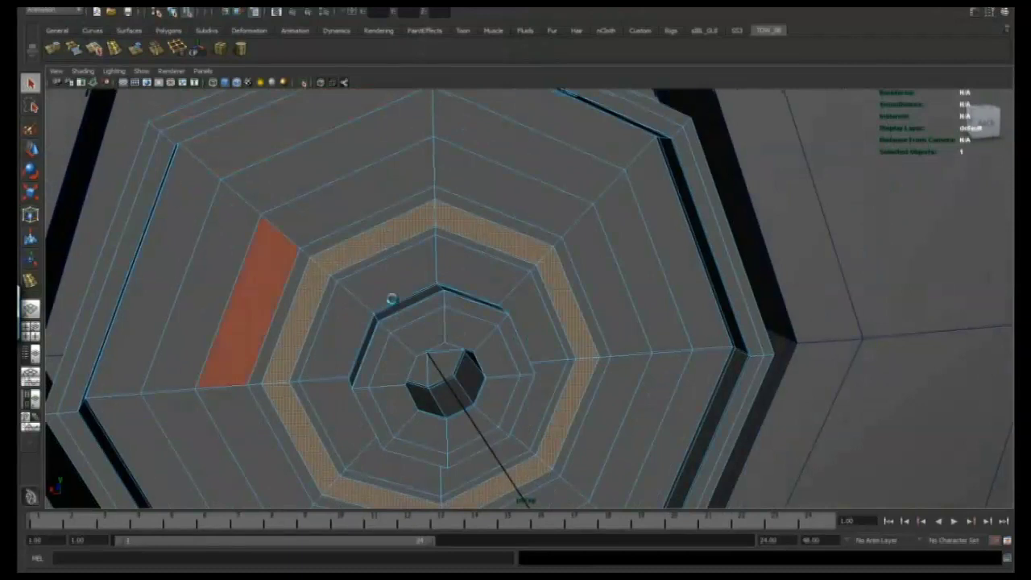
{"action": "left_click", "coordinate": [57, 48]}
{"action": "left_click_drag", "start_coordinate": [448, 201], "coordinate": [493, 211], "text": "alt"}
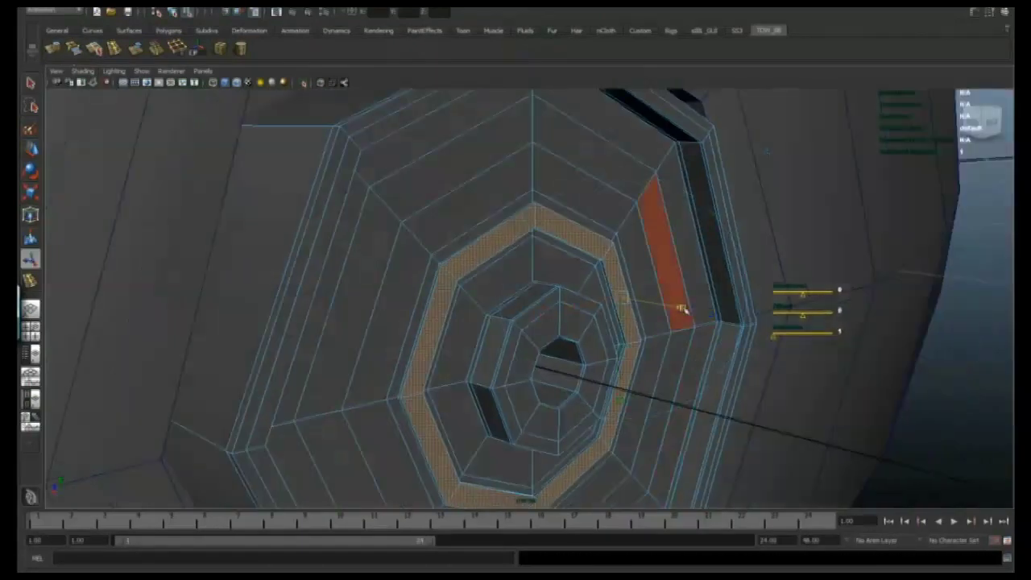
{"action": "left_click_drag", "start_coordinate": [680, 308], "coordinate": [691, 310]}
{"action": "left_click", "coordinate": [58, 50]}
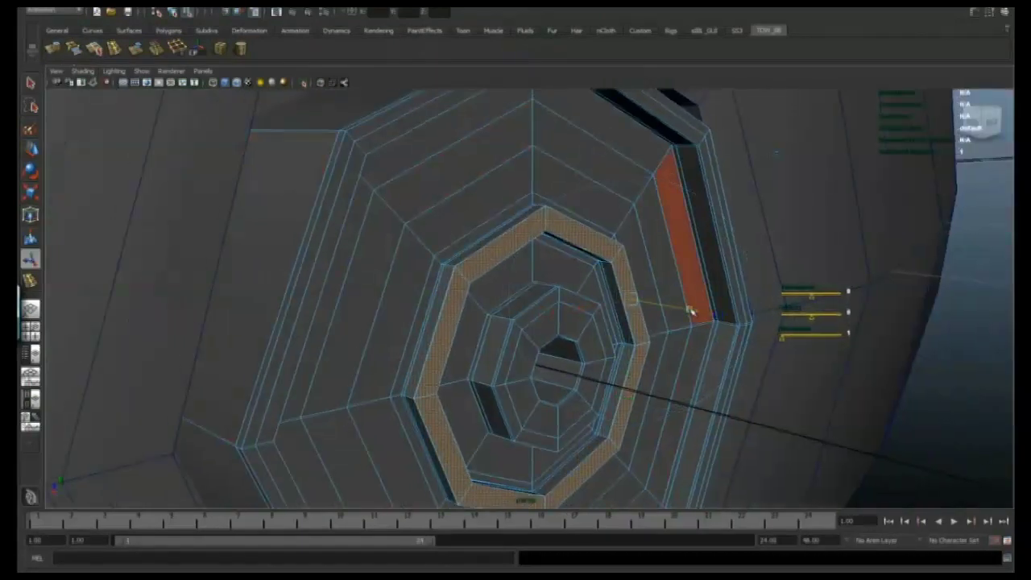
Insert multiple edge loops between the hub and the raised ring and scale them to adjust their spacing.
{"action": "left_click", "coordinate": [30, 83]}
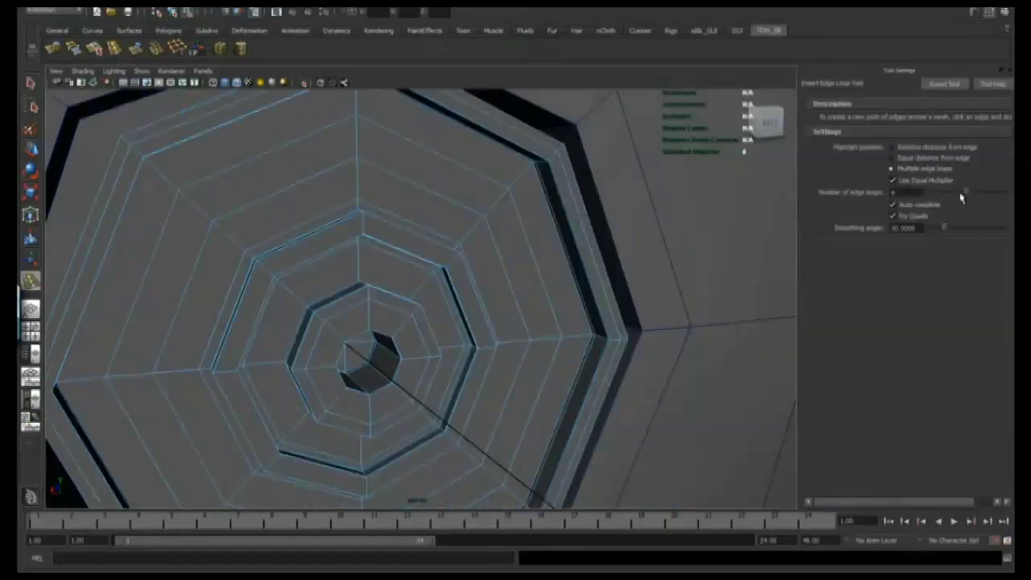
{"action": "left_click", "coordinate": [1010, 71]}
{"action": "left_click_drag", "start_coordinate": [440, 255], "coordinate": [438, 260], "text": "alt"}
{"action": "left_click", "coordinate": [432, 260]}
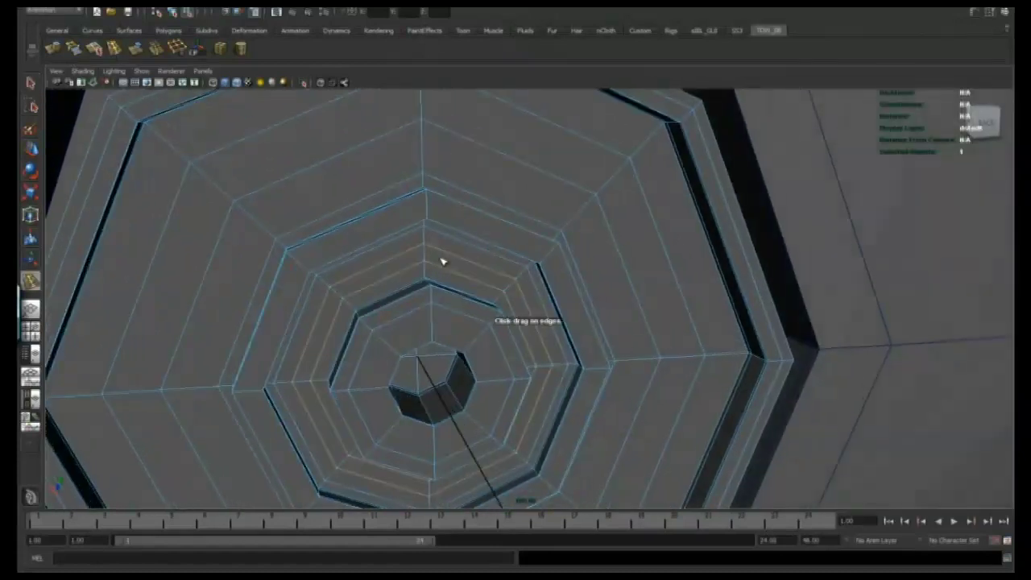
{"action": "left_click_drag", "start_coordinate": [461, 358], "coordinate": [390, 272], "text": "alt"}
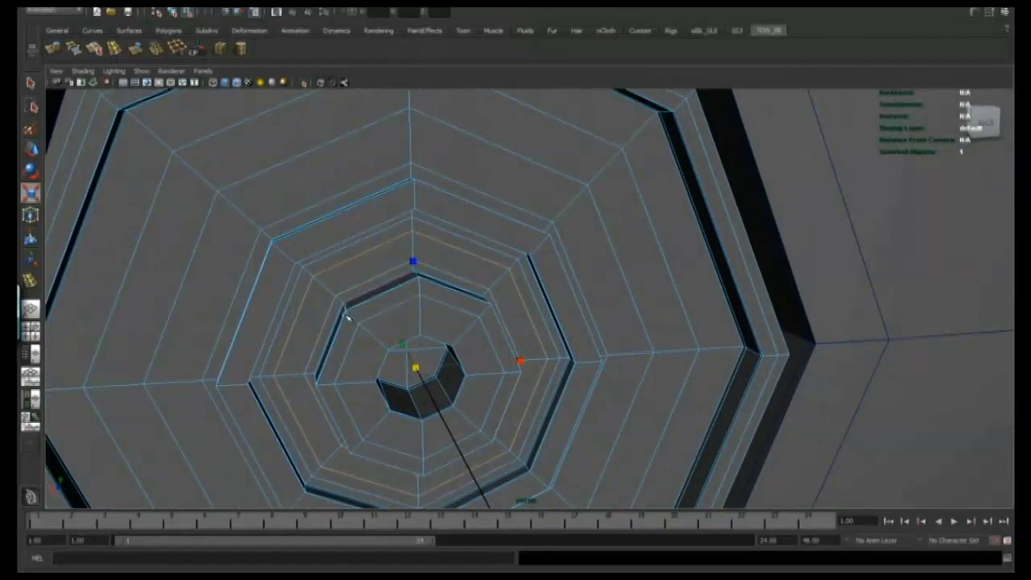
Select the ring of faces between the hub and the first raised ring and extrude it outward.
{"action": "double_click", "coordinate": [346, 283], "text": "shift"}
{"action": "left_click_drag", "start_coordinate": [346, 284], "coordinate": [386, 270], "text": "alt"}
{"action": "left_click", "coordinate": [95, 49]}
{"action": "left_click_drag", "start_coordinate": [451, 266], "coordinate": [525, 276], "text": "alt"}
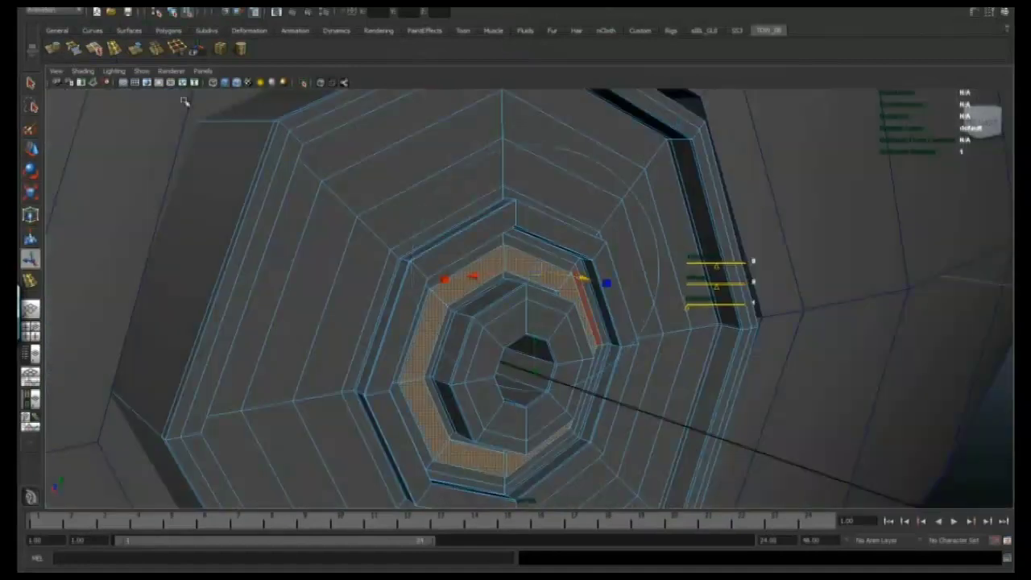
{"action": "left_click_drag", "start_coordinate": [509, 212], "coordinate": [528, 216], "text": "alt"}
{"action": "left_click_drag", "start_coordinate": [602, 282], "coordinate": [615, 284]}
{"action": "left_click", "coordinate": [558, 275]}
{"action": "left_click_drag", "start_coordinate": [559, 227], "coordinate": [563, 226], "text": "alt"}
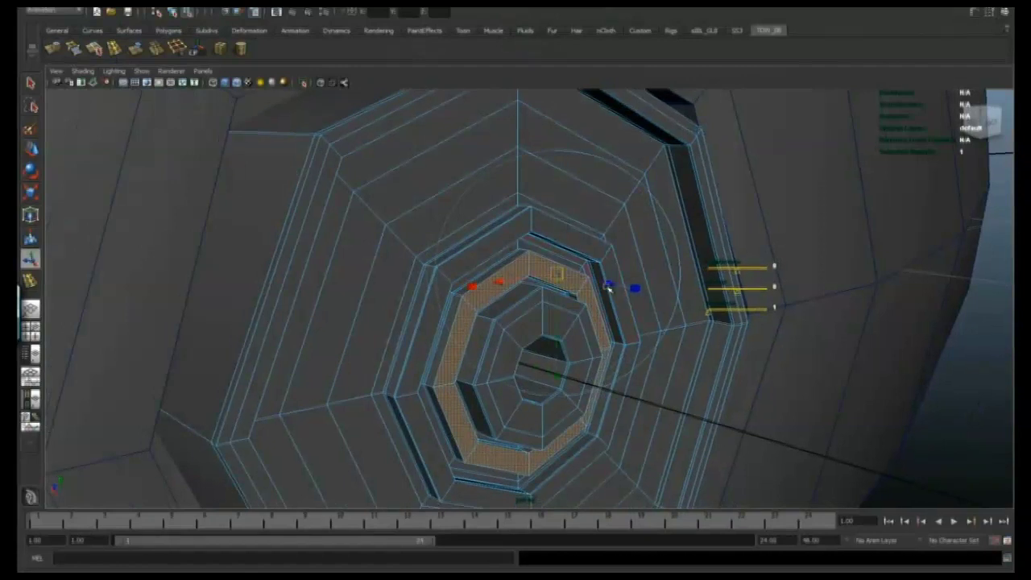
Insert edge loops just outside the first raised ring and scale the outer loops to adjust their spacing.
{"action": "left_click_drag", "start_coordinate": [612, 283], "coordinate": [538, 280], "text": "alt"}
{"action": "left_click", "coordinate": [116, 50]}
{"action": "left_click", "coordinate": [326, 231]}
{"action": "key", "text": "q"}
{"action": "left_click_drag", "start_coordinate": [344, 150], "coordinate": [438, 231], "text": "alt"}
{"action": "key", "text": "r"}
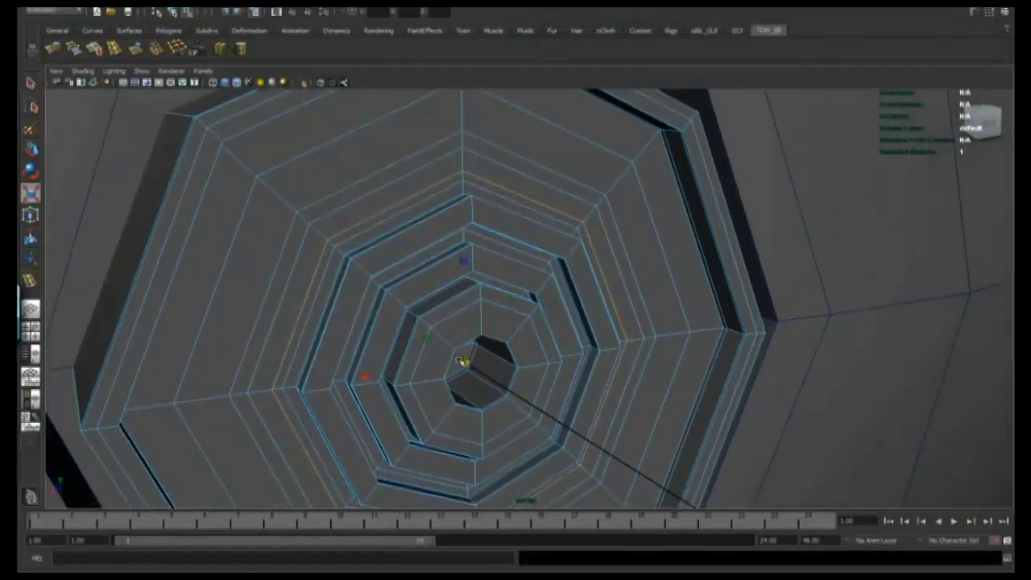
{"action": "double_click", "coordinate": [355, 204]}
{"action": "left_click_drag", "start_coordinate": [460, 307], "coordinate": [462, 322], "text": "alt"}
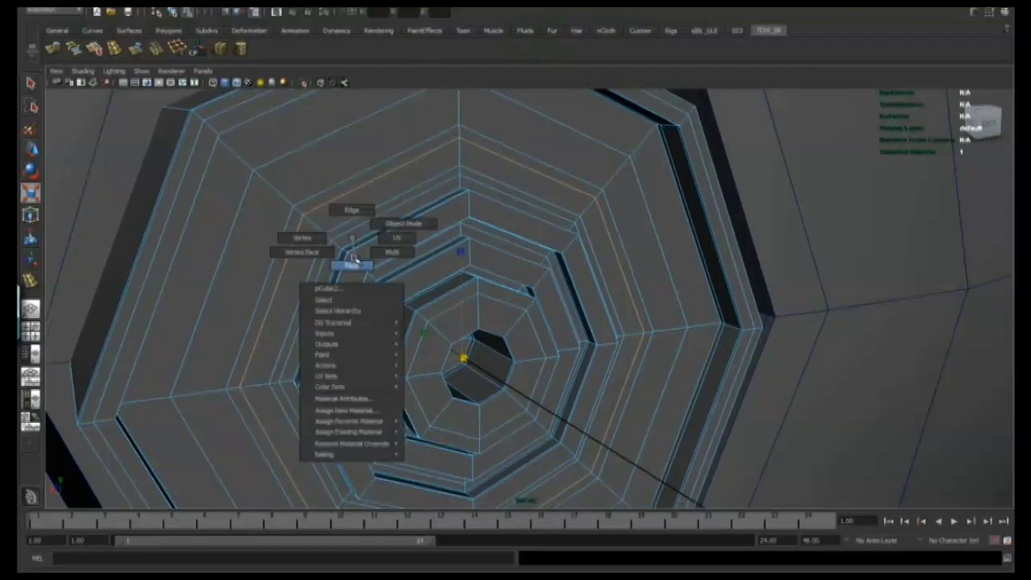
Select the ring of faces between the new edge loops outside the raised rings and extrude it outward into another raised ring.
{"action": "left_click", "coordinate": [313, 237]}
{"action": "double_click", "coordinate": [343, 218], "text": "shift"}
{"action": "left_click", "coordinate": [54, 49]}
{"action": "left_click_drag", "start_coordinate": [395, 214], "coordinate": [466, 219], "text": "alt"}
{"action": "left_click", "coordinate": [54, 49]}
{"action": "left_click_drag", "start_coordinate": [387, 211], "coordinate": [512, 216], "text": "alt"}
{"action": "left_click", "coordinate": [55, 51]}
{"action": "left_click_drag", "start_coordinate": [443, 218], "coordinate": [529, 229], "text": "alt"}
{"action": "left_click_drag", "start_coordinate": [529, 229], "coordinate": [451, 224], "text": "alt"}
Insert edge loops between the outermost raised ring and the disc's rim and scale them to adjust their spacing.
{"action": "left_click", "coordinate": [116, 51]}
{"action": "left_click", "coordinate": [31, 83]}
{"action": "double_click", "coordinate": [337, 205]}
{"action": "left_click_drag", "start_coordinate": [342, 201], "coordinate": [389, 204], "text": "alt"}
{"action": "key", "text": "r"}
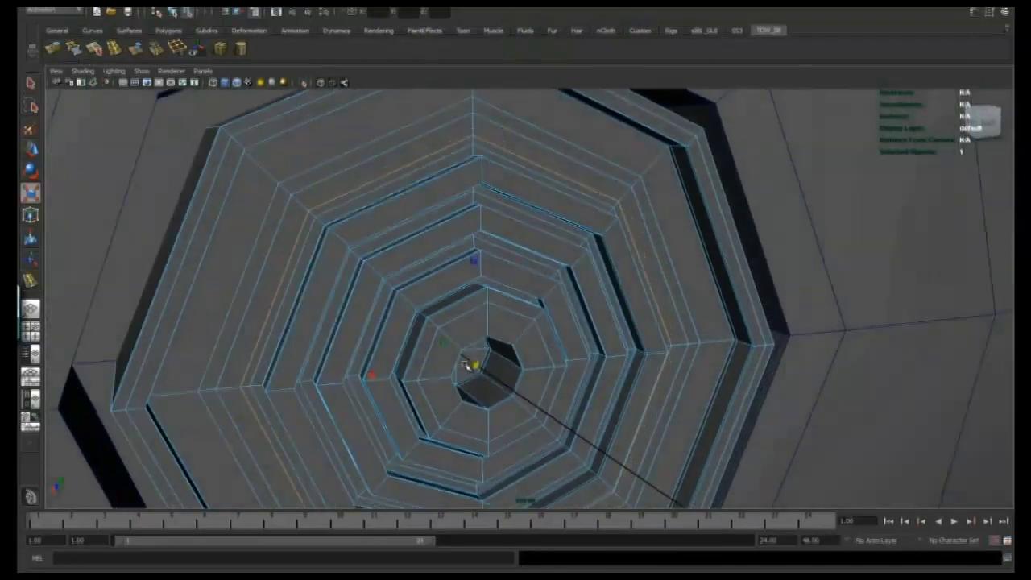
{"action": "left_click_drag", "start_coordinate": [297, 175], "coordinate": [432, 289], "text": "alt"}
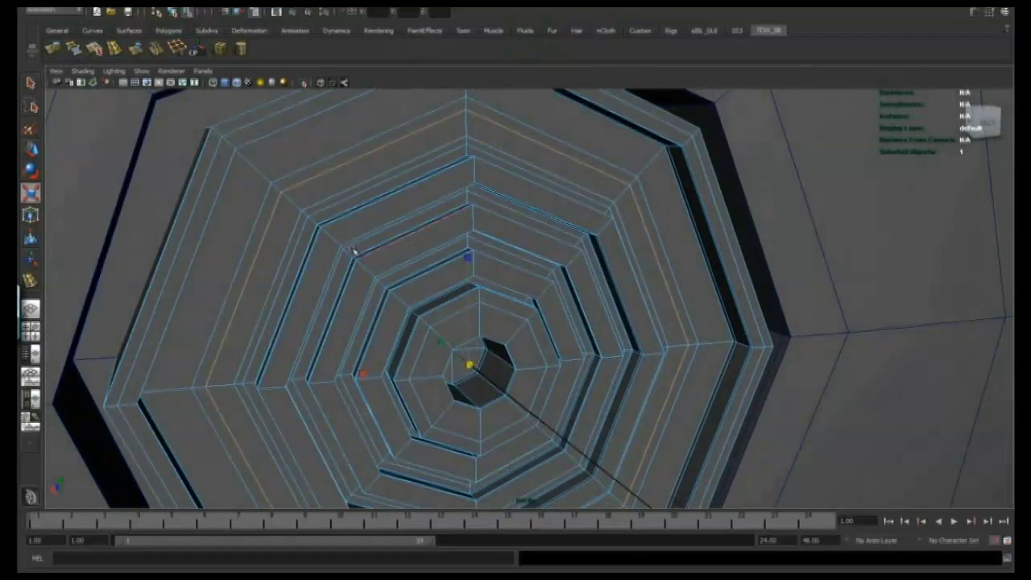
{"action": "double_click", "coordinate": [309, 193], "text": "shift"}
{"action": "left_click_drag", "start_coordinate": [311, 191], "coordinate": [354, 182], "text": "alt"}
{"action": "left_click", "coordinate": [115, 50]}
{"action": "left_click_drag", "start_coordinate": [522, 251], "coordinate": [562, 257], "text": "alt"}
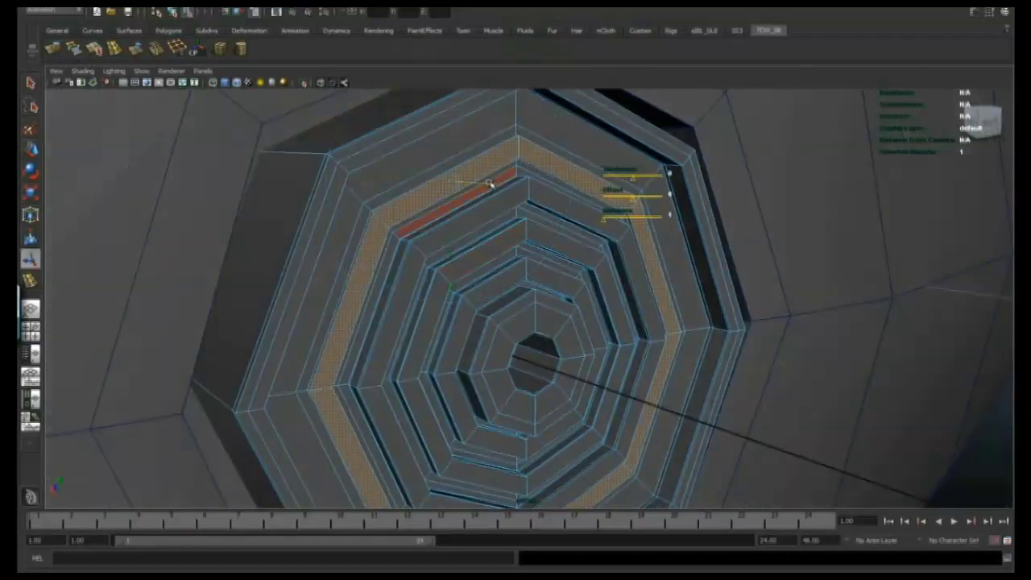
Extrude the outermost selected ring of faces outward into a raised ring and preview the disc smoothed.
{"action": "left_click", "coordinate": [56, 54]}
{"action": "left_click_drag", "start_coordinate": [479, 203], "coordinate": [503, 197], "text": "alt"}
{"action": "left_click_drag", "start_coordinate": [517, 193], "coordinate": [556, 198]}
{"action": "left_click", "coordinate": [51, 50]}
{"action": "left_click_drag", "start_coordinate": [482, 220], "coordinate": [515, 222], "text": "alt"}
{"action": "right_click_drag", "start_coordinate": [516, 222], "coordinate": [369, 224], "text": "alt"}
{"action": "right_click_drag", "start_coordinate": [638, 355], "coordinate": [667, 339]}
{"action": "left_click_drag", "start_coordinate": [621, 334], "coordinate": [576, 346], "text": "alt"}
{"action": "key", "text": "3"}
{"action": "right_click_drag", "start_coordinate": [576, 347], "coordinate": [565, 352], "text": "alt"}
{"action": "left_click_drag", "start_coordinate": [564, 352], "coordinate": [573, 368], "text": "alt"}
Insert a supporting edge loop at the disc's outer rim and preview the disc smoothed again.
{"action": "left_click", "coordinate": [115, 53]}
{"action": "left_click_drag", "start_coordinate": [481, 287], "coordinate": [492, 292], "text": "alt"}
{"action": "left_click", "coordinate": [460, 290]}
{"action": "key", "text": "1"}
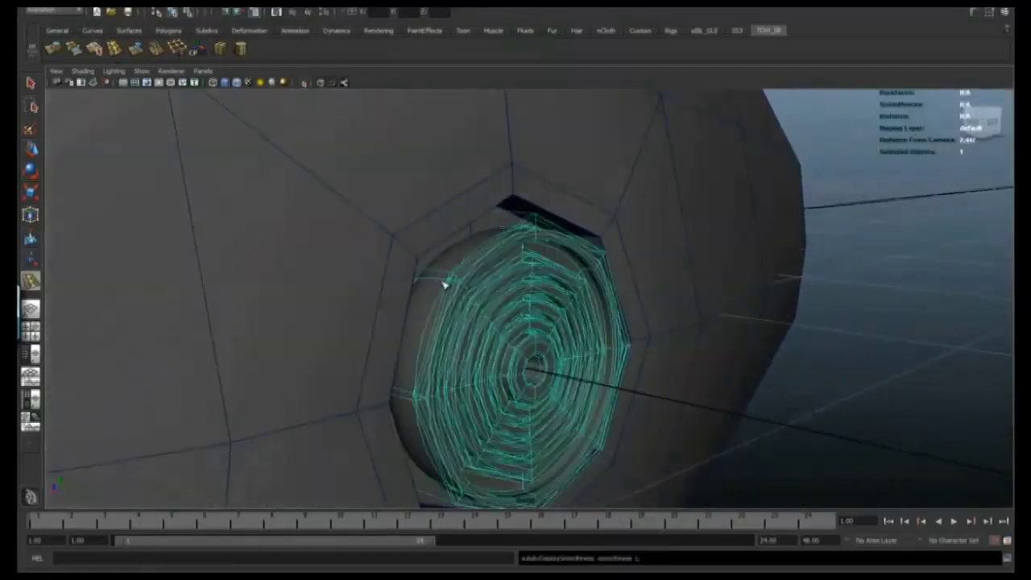
{"action": "left_click_drag", "start_coordinate": [395, 267], "coordinate": [472, 298], "text": "alt"}
{"action": "key", "text": "q"}
{"action": "left_click_drag", "start_coordinate": [368, 239], "coordinate": [451, 270], "text": "alt"}
{"action": "right_click_drag", "start_coordinate": [546, 298], "coordinate": [573, 287]}
{"action": "key", "text": "3"}
Select the ring of faces around the hull's opening, duplicate it as a separate piece and offset it from the surface.
{"action": "left_click", "coordinate": [483, 198]}
{"action": "key", "text": "w"}
{"action": "left_click_drag", "start_coordinate": [503, 266], "coordinate": [435, 266], "text": "alt"}
{"action": "right_click_drag", "start_coordinate": [483, 257], "coordinate": [555, 302], "text": "alt"}
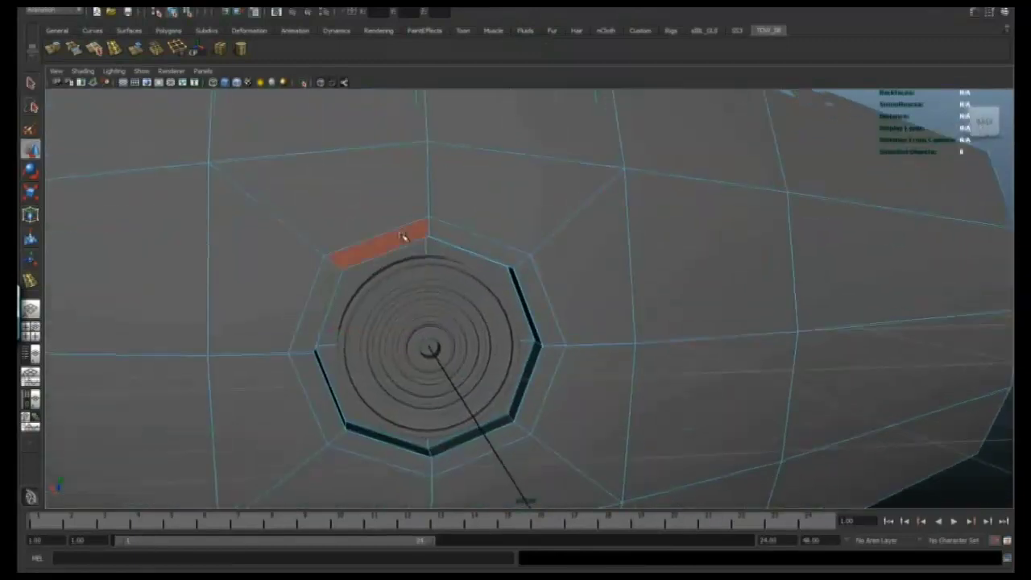
{"action": "left_click", "coordinate": [135, 49]}
{"action": "left_click_drag", "start_coordinate": [491, 234], "coordinate": [362, 231], "text": "alt"}
{"action": "right_click_drag", "start_coordinate": [419, 229], "coordinate": [506, 223], "text": "alt"}
{"action": "left_click", "coordinate": [272, 353]}
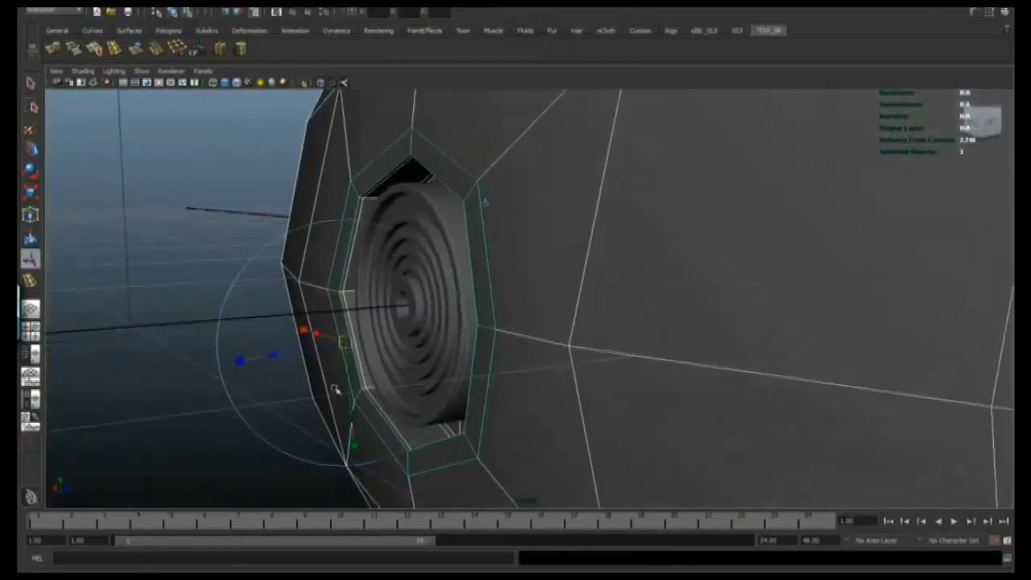
{"action": "left_click_drag", "start_coordinate": [272, 353], "coordinate": [416, 327], "text": "alt"}
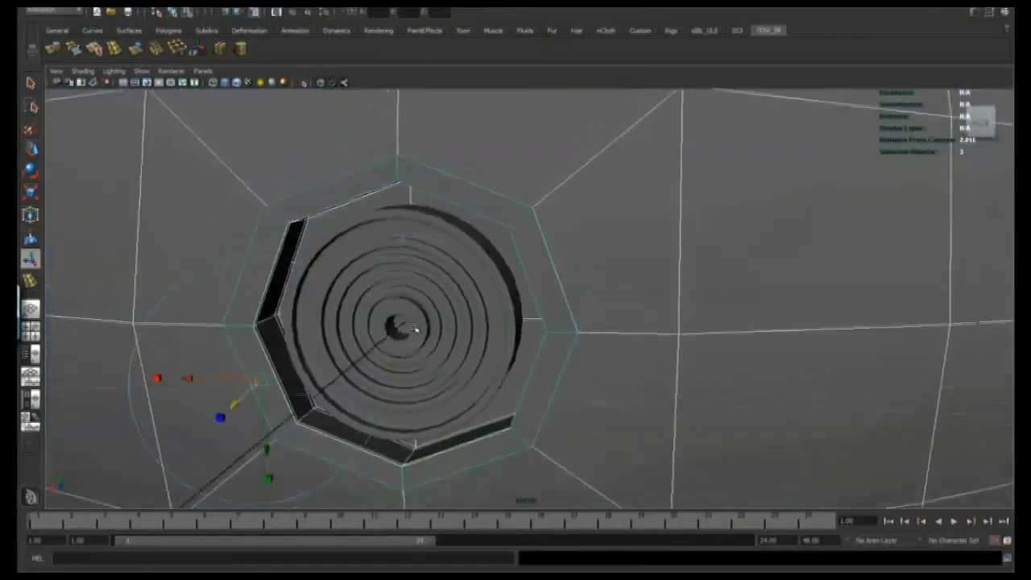
Select the duplicated ring's edge loop, reshape the ring into a trim around the opening and preview it smoothed.
{"action": "right_click", "coordinate": [470, 206]}
{"action": "left_click", "coordinate": [484, 207]}
{"action": "left_click_drag", "start_coordinate": [484, 208], "coordinate": [453, 203], "text": "alt"}
{"action": "double_click", "coordinate": [456, 190]}
{"action": "left_click_drag", "start_coordinate": [407, 326], "coordinate": [455, 319], "text": "alt"}
{"action": "key", "text": "r"}
{"action": "key", "text": "g"}
{"action": "left_click_drag", "start_coordinate": [415, 173], "coordinate": [420, 176], "text": "alt"}
{"action": "left_click_drag", "start_coordinate": [274, 248], "coordinate": [197, 245], "text": "alt"}
{"action": "left_click_drag", "start_coordinate": [297, 372], "coordinate": [291, 368]}
{"action": "key", "text": "g"}
{"action": "left_click_drag", "start_coordinate": [242, 240], "coordinate": [215, 233], "text": "alt"}
{"action": "left_click_drag", "start_coordinate": [287, 353], "coordinate": [596, 201]}
{"action": "key", "text": "3"}
Select the hull's front panel and insert edge loops close to its end, upper and lower borders.
{"action": "key", "text": "F8"}
{"action": "left_click", "coordinate": [419, 233]}
{"action": "right_click_drag", "start_coordinate": [419, 233], "coordinate": [323, 233], "text": "alt"}
{"action": "left_click", "coordinate": [991, 13]}
{"action": "left_click", "coordinate": [921, 151]}
{"action": "left_click", "coordinate": [991, 13]}
{"action": "left_click_drag", "start_coordinate": [347, 245], "coordinate": [424, 233], "text": "alt"}
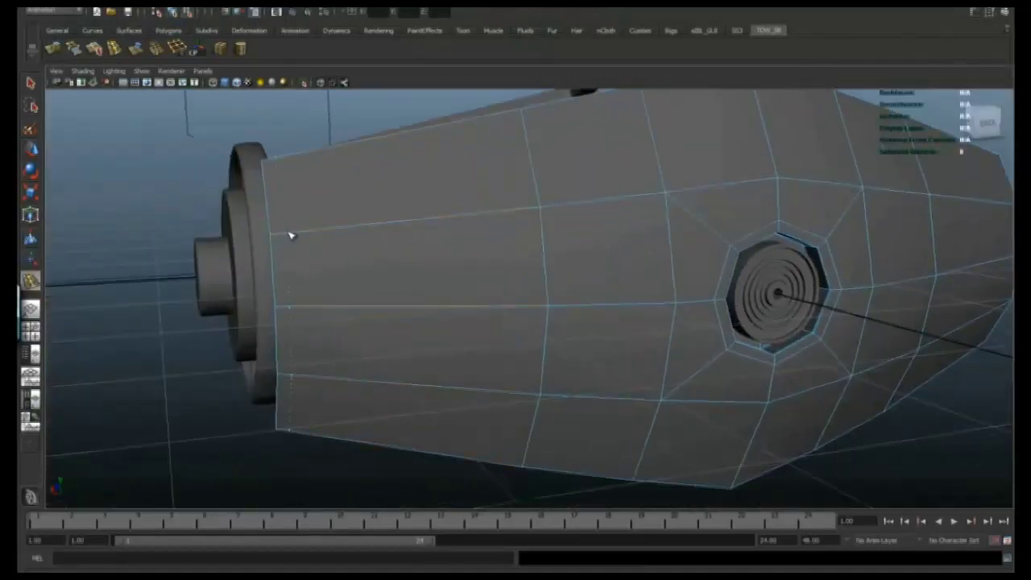
{"action": "left_click", "coordinate": [296, 234]}
{"action": "left_click_drag", "start_coordinate": [296, 234], "coordinate": [290, 205], "text": "alt"}
{"action": "left_click_drag", "start_coordinate": [300, 311], "coordinate": [277, 448], "text": "alt"}
{"action": "mouse_move", "coordinate": [613, 410]}
{"action": "left_mouse_down", "text": "alt"}
{"action": "mouse_move", "coordinate": [615, 368]}
{"action": "mouse_move", "coordinate": [651, 330]}
{"action": "mouse_move", "coordinate": [622, 403]}
{"action": "left_mouse_up", "text": "alt"}
{"action": "left_click", "coordinate": [612, 399]}
{"action": "key", "text": "q"}
Select the narrow strip of faces running all around the hull panel's borders and duplicate it.
{"action": "left_click_drag", "start_coordinate": [314, 153], "coordinate": [353, 260], "text": "alt"}
{"action": "right_click_drag", "start_coordinate": [353, 263], "coordinate": [353, 290]}
{"action": "left_click", "coordinate": [303, 216]}
{"action": "double_click", "coordinate": [351, 232], "text": "shift"}
{"action": "middle_click_drag", "start_coordinate": [564, 338], "coordinate": [565, 310], "text": "alt"}
{"action": "left_click", "coordinate": [632, 298], "text": "shift"}
{"action": "left_click", "coordinate": [626, 352], "text": "shift"}
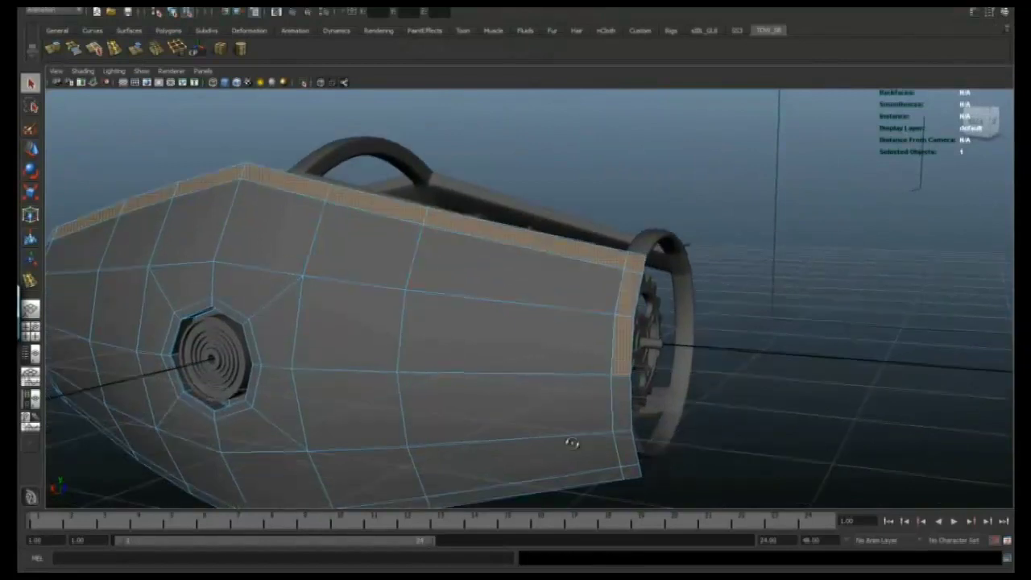
{"action": "left_click_drag", "start_coordinate": [626, 352], "coordinate": [613, 311], "text": "alt"}
{"action": "left_click", "coordinate": [610, 437], "text": "shift"}
{"action": "middle_click_drag", "start_coordinate": [609, 437], "coordinate": [636, 361], "text": "alt"}
{"action": "left_click", "coordinate": [639, 400], "text": "shift"}
{"action": "right_click_drag", "start_coordinate": [424, 433], "coordinate": [281, 425], "text": "alt"}
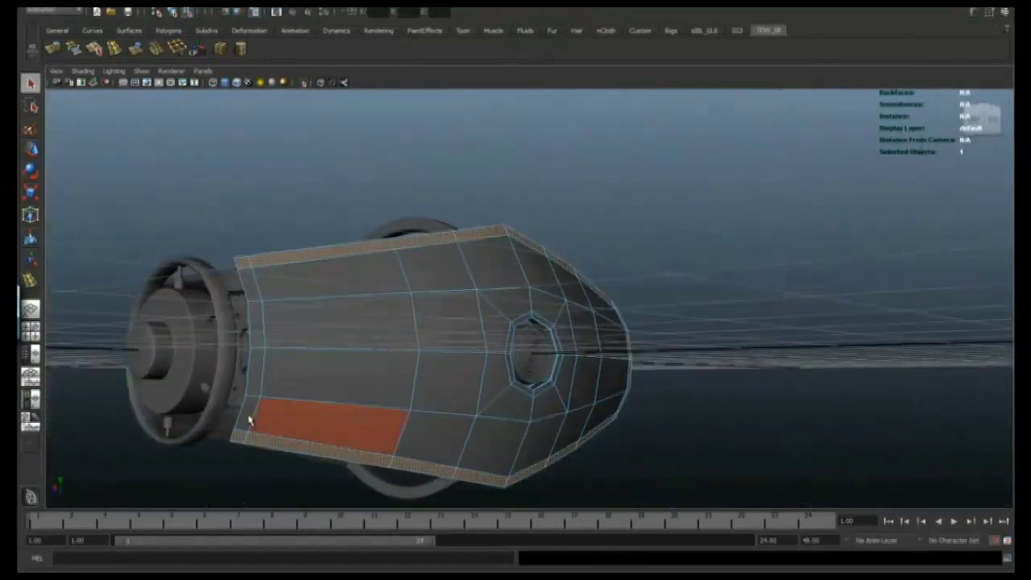
{"action": "left_click", "coordinate": [259, 333], "text": "shift"}
{"action": "left_click", "coordinate": [254, 283], "text": "shift"}
{"action": "left_click_drag", "start_coordinate": [278, 299], "coordinate": [343, 317], "text": "alt"}
Offset the duplicated border strip slightly from the hull panel and check its shape in smoothed preview.
{"action": "right_click_drag", "start_coordinate": [343, 317], "coordinate": [387, 315], "text": "alt"}
{"action": "left_click", "coordinate": [137, 50]}
{"action": "left_click_drag", "start_coordinate": [334, 296], "coordinate": [524, 309], "text": "alt"}
{"action": "right_click_drag", "start_coordinate": [524, 310], "coordinate": [746, 315], "text": "alt"}
{"action": "left_click_drag", "start_coordinate": [314, 326], "coordinate": [308, 325]}
{"action": "left_click_drag", "start_coordinate": [516, 327], "coordinate": [592, 330], "text": "alt"}
{"action": "right_click_drag", "start_coordinate": [615, 331], "coordinate": [640, 322]}
{"action": "key", "text": "3"}
{"action": "right_click_drag", "start_coordinate": [734, 399], "coordinate": [688, 416], "text": "alt"}
{"action": "left_click_drag", "start_coordinate": [688, 417], "coordinate": [529, 342], "text": "alt"}
{"action": "key", "text": "1"}
Select the edge loop beside the hull panel's end border and slide it closer to the border.
{"action": "right_click_drag", "start_coordinate": [530, 342], "coordinate": [668, 336]}
{"action": "left_click_drag", "start_coordinate": [644, 336], "coordinate": [577, 326], "text": "alt"}
{"action": "double_click", "coordinate": [367, 302]}
{"action": "mouse_move", "coordinate": [393, 307]}
{"action": "middle_mouse_down", "text": "alt"}
{"action": "mouse_move", "coordinate": [401, 314]}
{"action": "mouse_move", "coordinate": [382, 315]}
{"action": "middle_mouse_up", "text": "alt"}
{"action": "left_click", "coordinate": [279, 3]}
{"action": "left_click", "coordinate": [294, 142]}
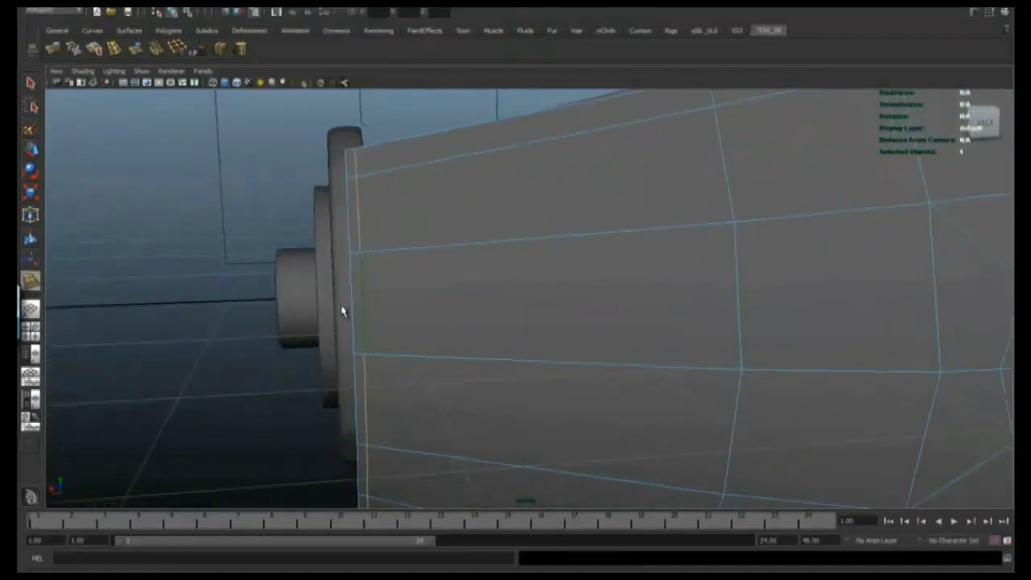
{"action": "left_click_drag", "start_coordinate": [339, 303], "coordinate": [369, 188], "text": "alt"}
Insert edge loops closely on both sides of the hull panel's vertical and horizontal centre lines through the opening.
{"action": "left_click", "coordinate": [115, 49]}
{"action": "right_click_drag", "start_coordinate": [411, 211], "coordinate": [440, 218], "text": "alt"}
{"action": "middle_click_drag", "start_coordinate": [440, 218], "coordinate": [446, 226], "text": "alt"}
{"action": "left_click", "coordinate": [432, 210]}
{"action": "right_click_drag", "start_coordinate": [433, 211], "coordinate": [444, 214], "text": "alt"}
{"action": "middle_click_drag", "start_coordinate": [444, 214], "coordinate": [438, 218], "text": "alt"}
{"action": "left_click_drag", "start_coordinate": [439, 213], "coordinate": [435, 262]}
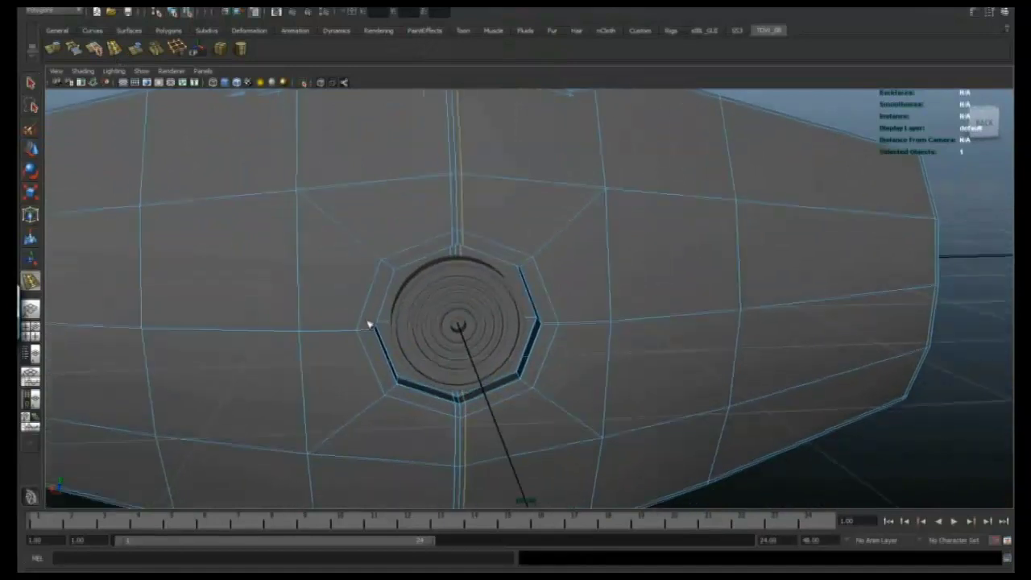
{"action": "left_click_drag", "start_coordinate": [378, 306], "coordinate": [364, 306], "text": "alt"}
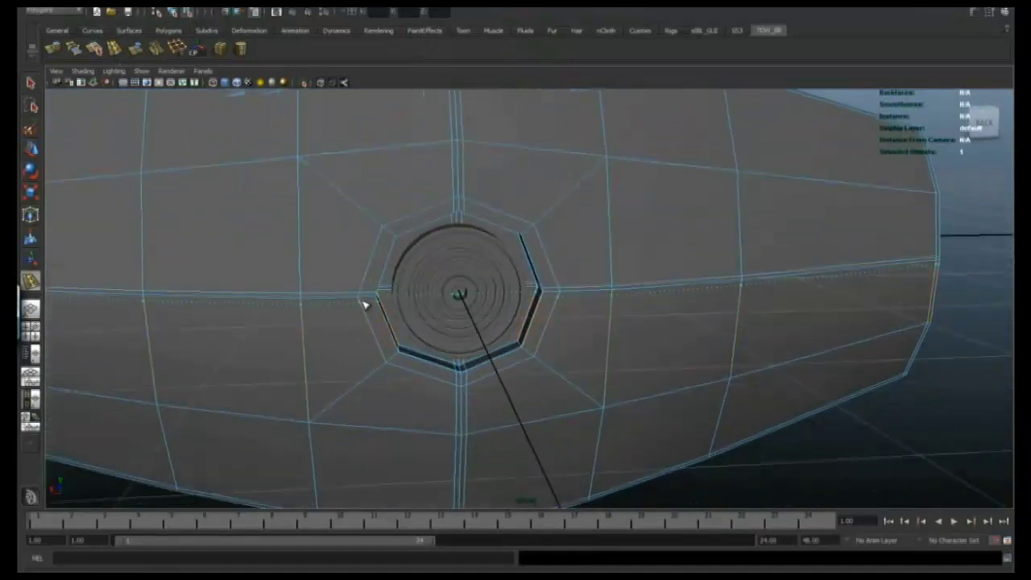
Move the vertices where the horizontal centre loops meet the opening's ring to even out their spacing.
{"action": "left_click", "coordinate": [29, 86]}
{"action": "left_click_drag", "start_coordinate": [402, 347], "coordinate": [430, 327], "text": "alt"}
{"action": "right_click_drag", "start_coordinate": [431, 327], "coordinate": [516, 316], "text": "alt"}
{"action": "left_click_drag", "start_coordinate": [516, 316], "coordinate": [557, 298], "text": "alt"}
{"action": "left_click_drag", "start_coordinate": [366, 294], "coordinate": [325, 282], "text": "alt"}
{"action": "left_click", "coordinate": [326, 325]}
{"action": "key", "text": "w"}
{"action": "left_click_drag", "start_coordinate": [323, 348], "coordinate": [377, 319], "text": "alt"}
{"action": "left_click", "coordinate": [332, 329]}
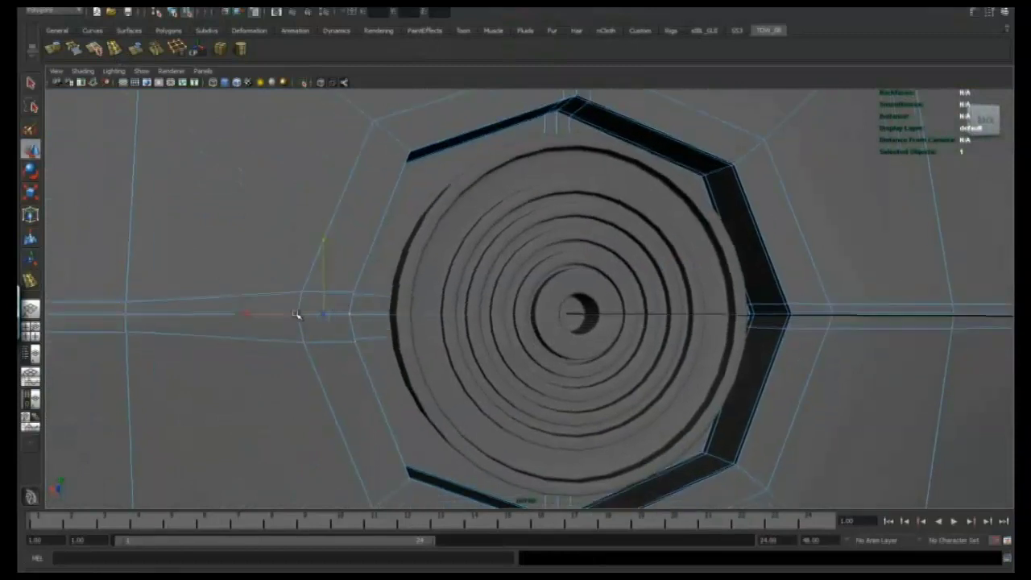
{"action": "left_click_drag", "start_coordinate": [300, 314], "coordinate": [538, 225], "text": "alt"}
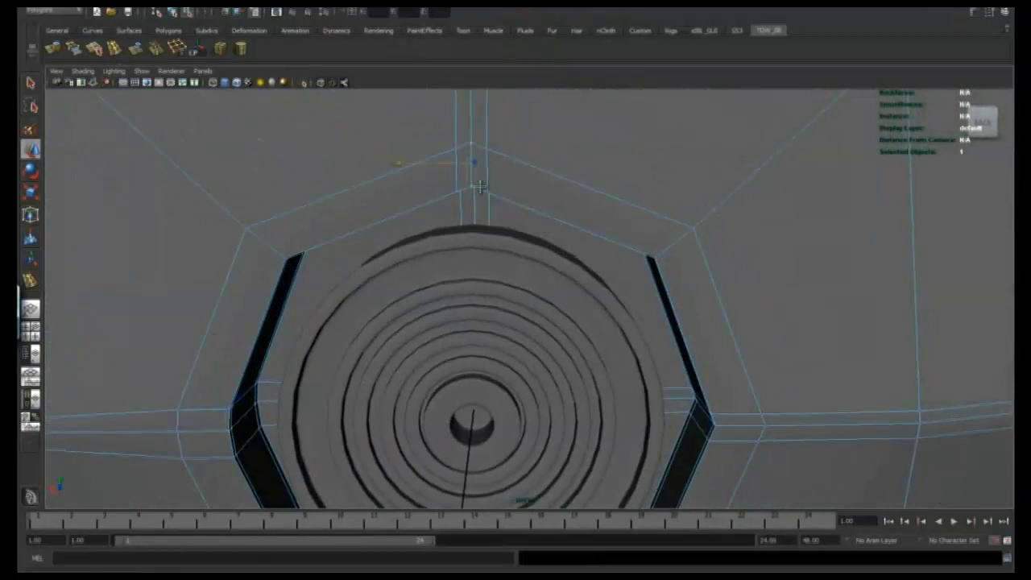
Move the vertices where the vertical centre loops meet the opening's ring above and below the disc to even their spacing.
{"action": "left_click_drag", "start_coordinate": [479, 195], "coordinate": [474, 137], "text": "alt"}
{"action": "left_click_drag", "start_coordinate": [457, 207], "coordinate": [515, 203], "text": "alt"}
{"action": "left_click_drag", "start_coordinate": [481, 185], "coordinate": [513, 320], "text": "alt"}
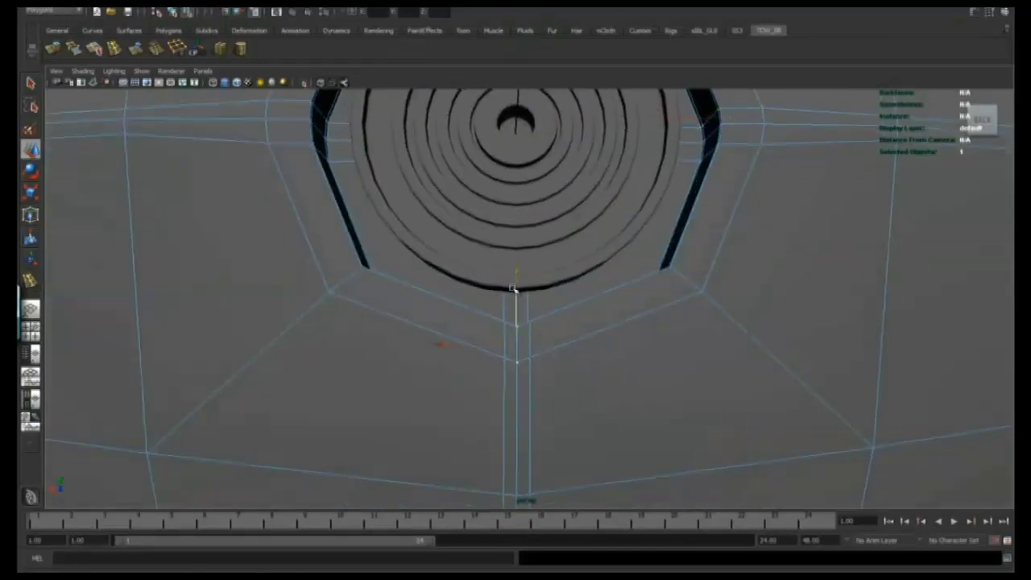
{"action": "left_click_drag", "start_coordinate": [515, 282], "coordinate": [512, 294], "text": "alt"}
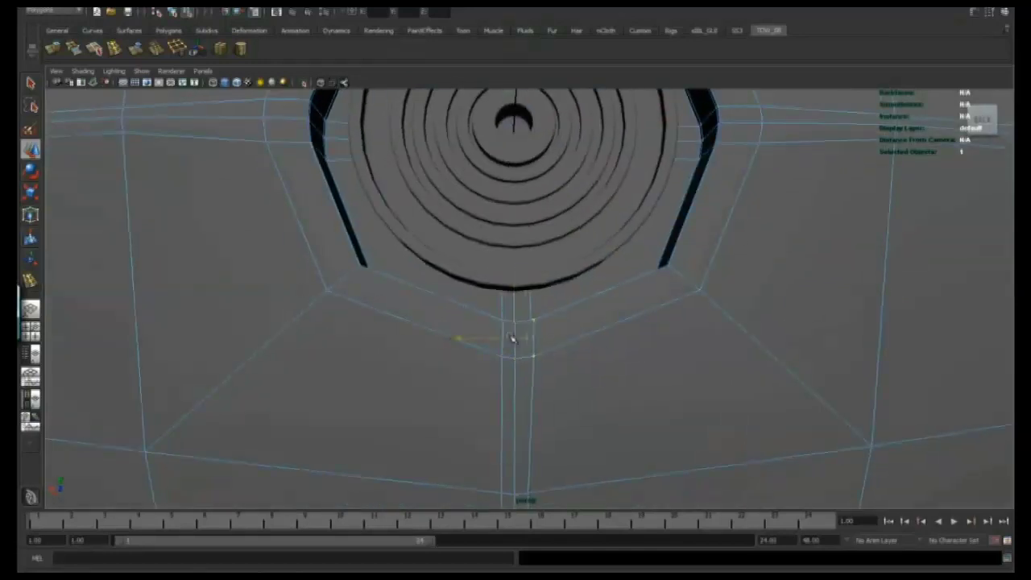
{"action": "left_click_drag", "start_coordinate": [476, 339], "coordinate": [629, 332], "text": "alt"}
Select the faces of the hull panel's upper-left quadrant between the narrow loops and extrude them outward into a raised plate.
{"action": "left_click_drag", "start_coordinate": [362, 349], "coordinate": [383, 333], "text": "alt"}
{"action": "right_click_drag", "start_coordinate": [383, 333], "coordinate": [332, 333]}
{"action": "left_click", "coordinate": [219, 363]}
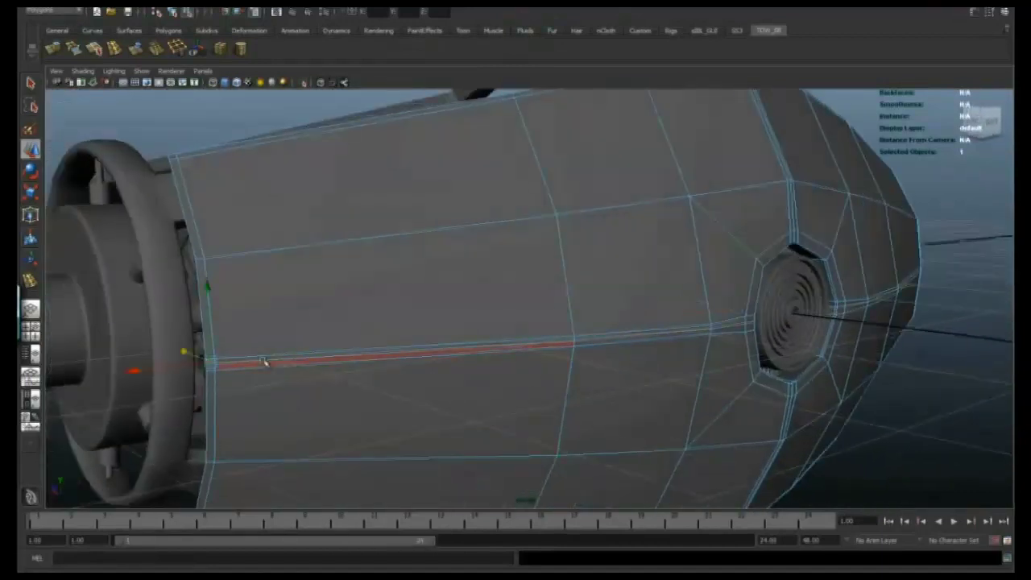
{"action": "left_click", "coordinate": [387, 294]}
{"action": "left_click", "coordinate": [528, 203], "text": "shift"}
{"action": "left_click_drag", "start_coordinate": [539, 212], "coordinate": [516, 241], "text": "alt"}
{"action": "left_click", "coordinate": [565, 278], "text": "shift"}
{"action": "left_click", "coordinate": [559, 216], "text": "shift"}
{"action": "left_click", "coordinate": [665, 298], "text": "shift"}
{"action": "left_click", "coordinate": [691, 248], "text": "shift"}
{"action": "left_click", "coordinate": [651, 196], "text": "shift"}
{"action": "left_click_drag", "start_coordinate": [651, 197], "coordinate": [548, 318], "text": "alt"}
{"action": "left_click", "coordinate": [55, 49]}
{"action": "left_click_drag", "start_coordinate": [439, 261], "coordinate": [562, 235], "text": "alt"}
Select the faces of the lower-left quadrant beneath the horizontal groove and extrude them outward to match.
{"action": "left_click_drag", "start_coordinate": [540, 191], "coordinate": [494, 378], "text": "alt"}
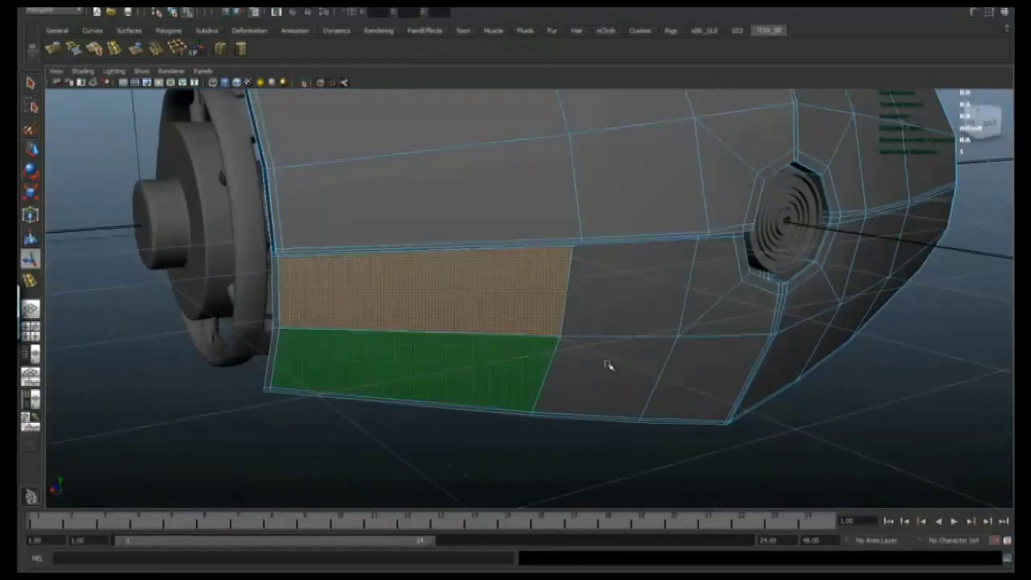
{"action": "left_click", "coordinate": [717, 315], "text": "shift"}
{"action": "left_click", "coordinate": [706, 370], "text": "shift"}
{"action": "left_click_drag", "start_coordinate": [707, 371], "coordinate": [504, 326], "text": "alt"}
{"action": "left_click_drag", "start_coordinate": [382, 271], "coordinate": [534, 469], "text": "alt"}
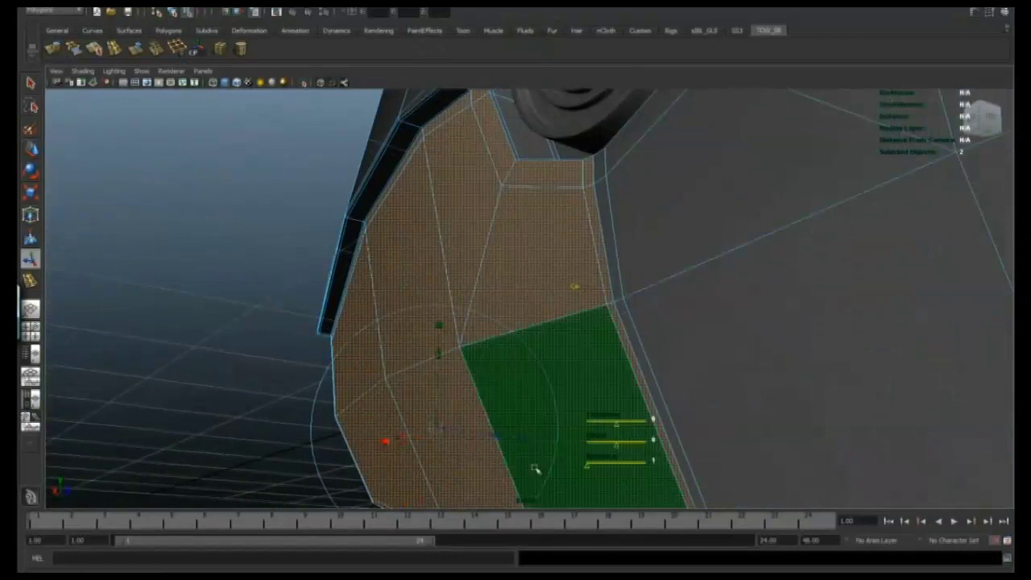
Select the faces of the next quadrant across the vertical groove and extrude them outward into another raised plate.
{"action": "left_click_drag", "start_coordinate": [473, 200], "coordinate": [498, 452], "text": "alt"}
{"action": "left_click_drag", "start_coordinate": [465, 415], "coordinate": [413, 298], "text": "alt"}
{"action": "left_click_drag", "start_coordinate": [447, 143], "coordinate": [486, 402], "text": "alt"}
{"action": "left_click_drag", "start_coordinate": [610, 316], "coordinate": [603, 354], "text": "shift"}
{"action": "left_click_drag", "start_coordinate": [603, 355], "coordinate": [504, 326], "text": "alt"}
{"action": "left_click", "coordinate": [54, 50]}
{"action": "left_click_drag", "start_coordinate": [512, 230], "coordinate": [556, 372], "text": "alt"}
{"action": "left_click_drag", "start_coordinate": [451, 279], "coordinate": [562, 177], "text": "alt"}
{"action": "mouse_move", "coordinate": [545, 388]}
{"action": "left_mouse_down"}
{"action": "mouse_move", "coordinate": [357, 290]}
{"action": "mouse_move", "coordinate": [285, 382]}
{"action": "mouse_move", "coordinate": [523, 375]}
{"action": "mouse_move", "coordinate": [520, 415]}
{"action": "mouse_move", "coordinate": [856, 244]}
{"action": "mouse_move", "coordinate": [520, 369]}
{"action": "mouse_move", "coordinate": [539, 322]}
{"action": "mouse_move", "coordinate": [541, 390]}
{"action": "left_mouse_up"}
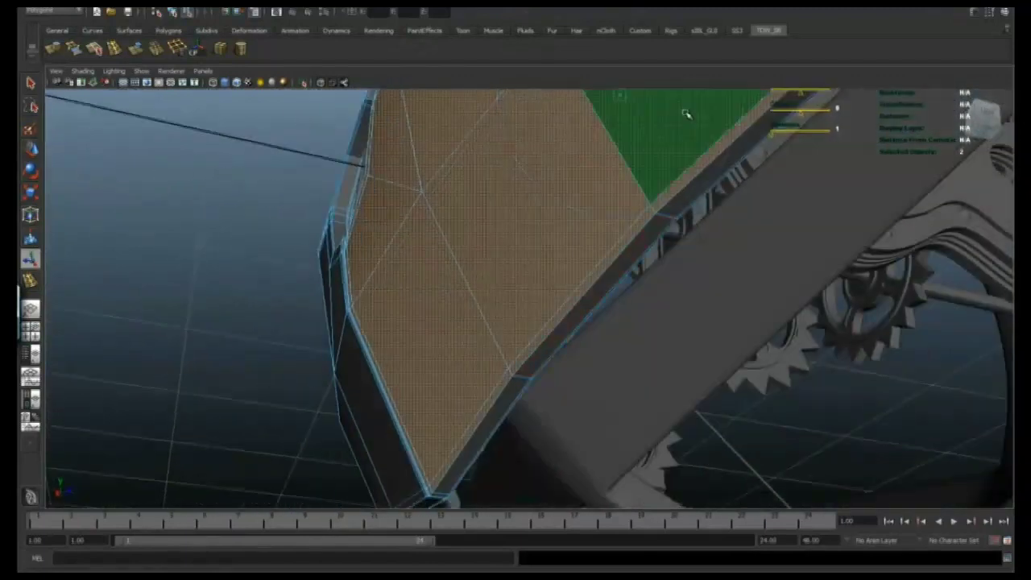
Extrude the faces of the last hull quadrant outward into a raised plate and check the panel in smooth preview.
{"action": "left_click_drag", "start_coordinate": [681, 113], "coordinate": [313, 210], "text": "alt"}
{"action": "left_click", "coordinate": [53, 49]}
{"action": "left_click_drag", "start_coordinate": [359, 285], "coordinate": [683, 267], "text": "alt"}
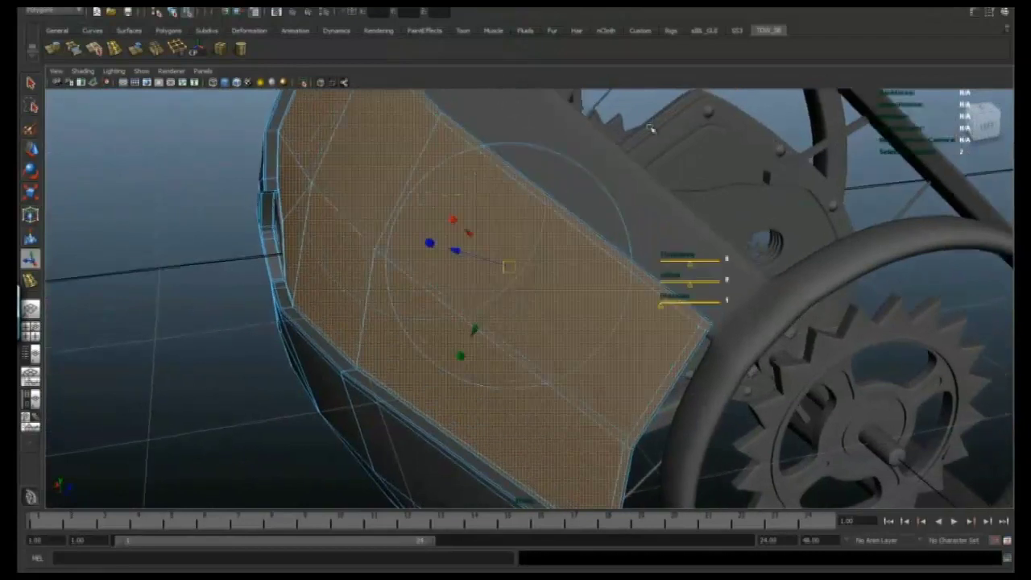
{"action": "left_click_drag", "start_coordinate": [435, 262], "coordinate": [472, 165], "text": "alt"}
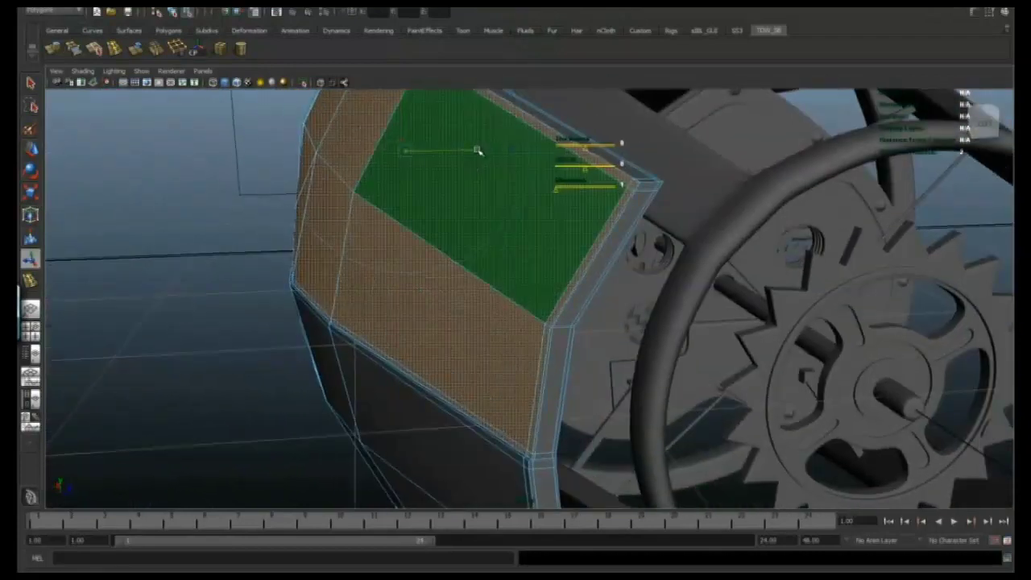
{"action": "left_click_drag", "start_coordinate": [487, 318], "coordinate": [592, 298], "text": "alt"}
{"action": "left_click_drag", "start_coordinate": [741, 114], "coordinate": [425, 288], "text": "alt"}
{"action": "key", "text": "3"}
{"action": "right_click_drag", "start_coordinate": [425, 288], "coordinate": [527, 304], "text": "alt"}
{"action": "left_click_drag", "start_coordinate": [527, 304], "coordinate": [589, 320], "text": "alt"}
{"action": "key", "text": "1"}
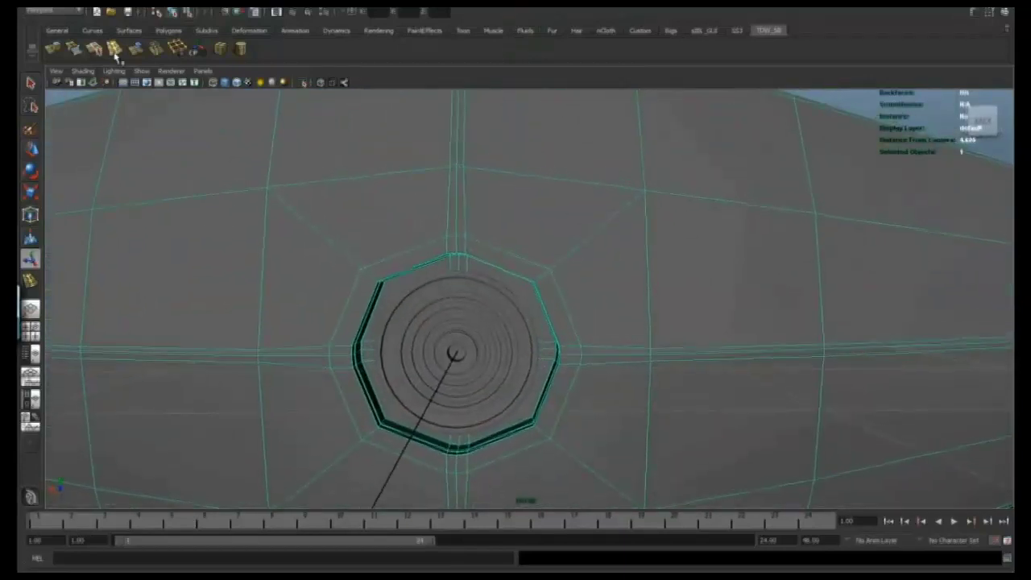
Insert centred edge loops between the existing radial edges around the round opening, above, below and on both sides.
{"action": "right_click_drag", "start_coordinate": [343, 182], "coordinate": [370, 186], "text": "alt"}
{"action": "left_click_drag", "start_coordinate": [370, 186], "coordinate": [379, 189], "text": "alt"}
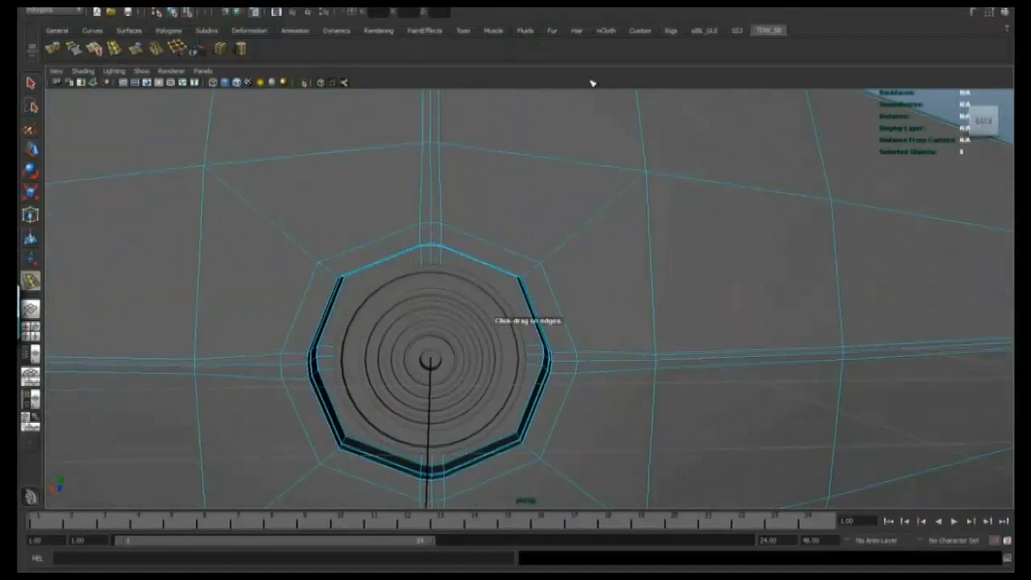
{"action": "left_click", "coordinate": [1004, 16]}
{"action": "left_click", "coordinate": [1007, 73]}
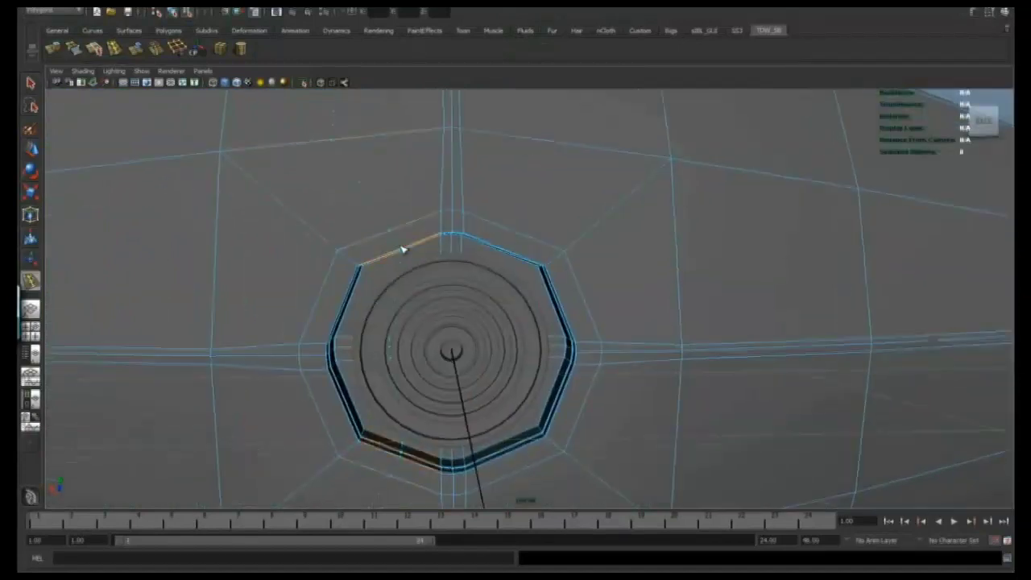
{"action": "left_click", "coordinate": [499, 247]}
{"action": "left_click", "coordinate": [350, 293]}
{"action": "left_click_drag", "start_coordinate": [350, 293], "coordinate": [351, 314], "text": "alt"}
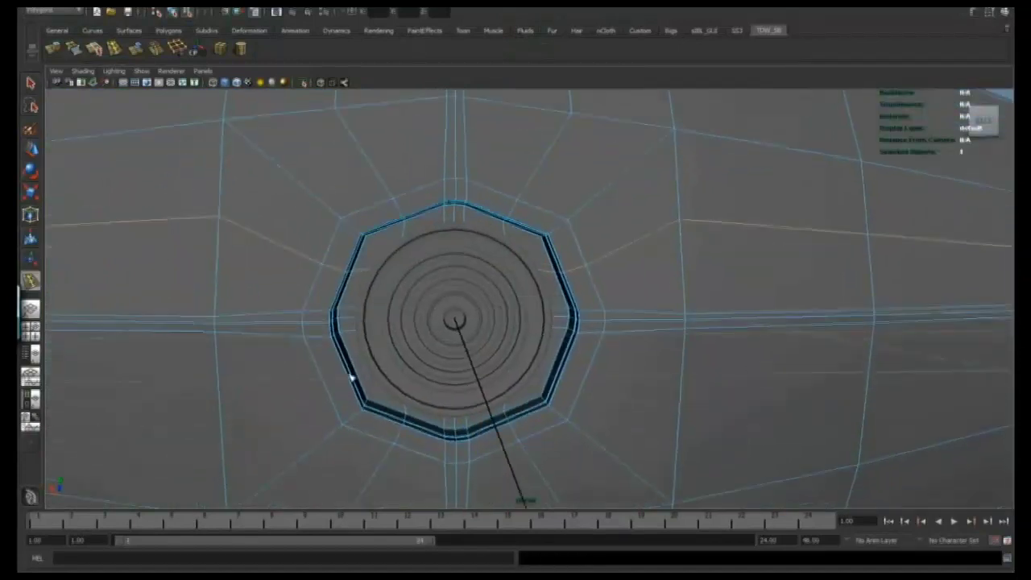
{"action": "left_click_drag", "start_coordinate": [366, 235], "coordinate": [365, 242], "text": "alt"}
Move the new vertices on the upper and left sides of the opening outward to round its outline.
{"action": "right_click_drag", "start_coordinate": [389, 229], "coordinate": [379, 208]}
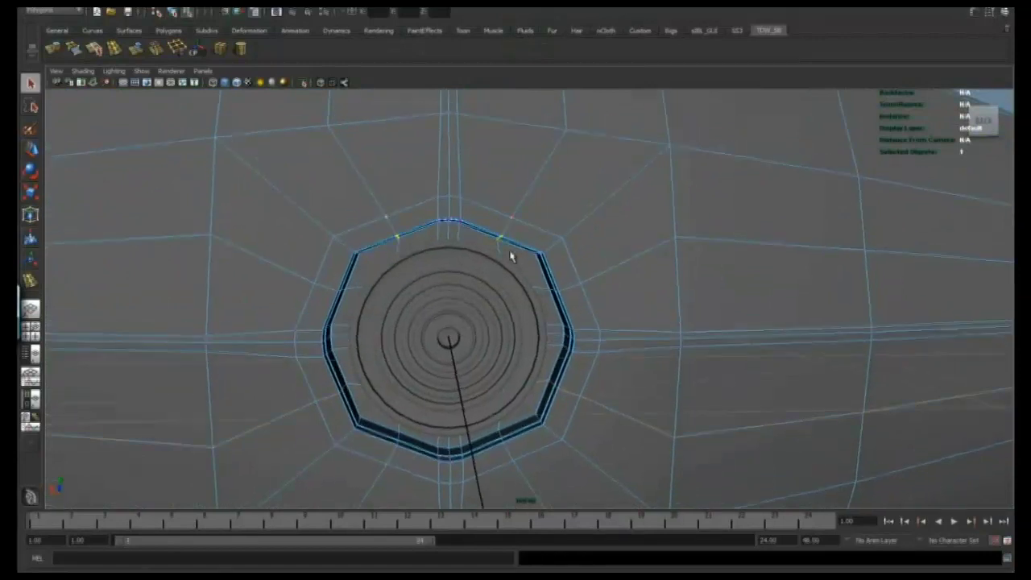
{"action": "left_click_drag", "start_coordinate": [520, 245], "coordinate": [490, 207], "text": "shift"}
{"action": "key", "text": "w"}
{"action": "left_click_drag", "start_coordinate": [422, 211], "coordinate": [418, 228], "text": "alt"}
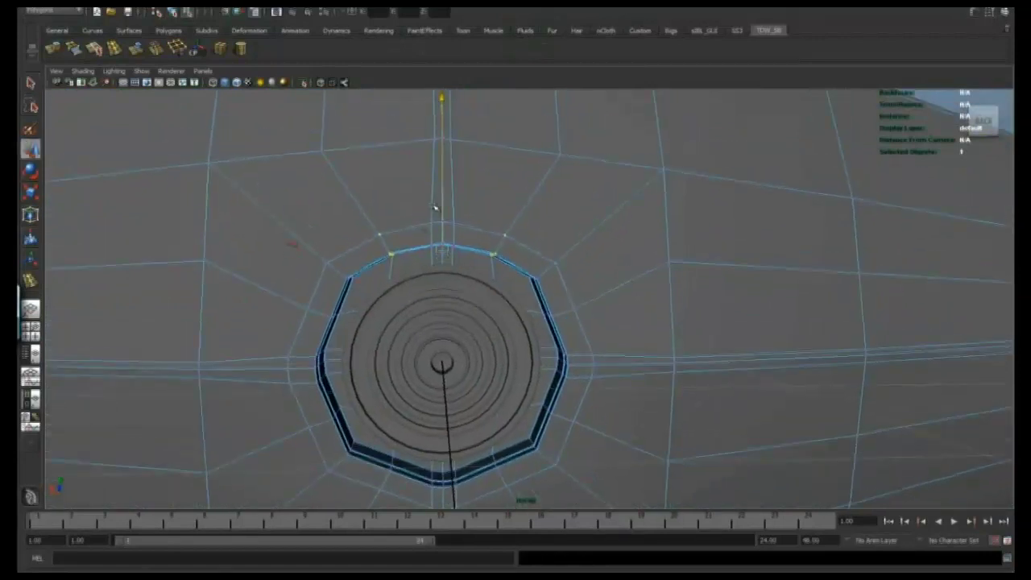
{"action": "left_click_drag", "start_coordinate": [407, 298], "coordinate": [280, 368], "text": "alt"}
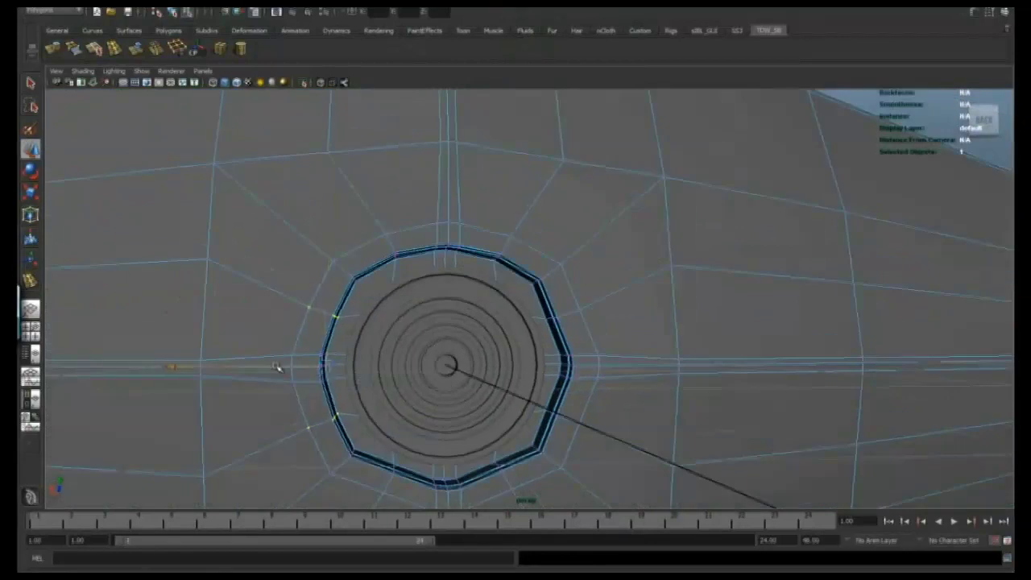
{"action": "left_click_drag", "start_coordinate": [402, 346], "coordinate": [408, 306], "text": "alt"}
Move the new vertices on the opening's remaining sides outward to match, and preview the hull smoothed.
{"action": "left_click_drag", "start_coordinate": [355, 374], "coordinate": [386, 415]}
{"action": "left_click_drag", "start_coordinate": [481, 391], "coordinate": [471, 394], "text": "alt"}
{"action": "left_click_drag", "start_coordinate": [459, 413], "coordinate": [486, 384], "text": "shift"}
{"action": "left_click_drag", "start_coordinate": [418, 346], "coordinate": [593, 282]}
{"action": "key", "text": "3"}
Select the ring between the disc and the hull's round opening.
{"action": "left_click", "coordinate": [130, 8]}
{"action": "mouse_move", "coordinate": [137, 59]}
{"action": "left_click", "coordinate": [227, 97]}
{"action": "left_click_drag", "start_coordinate": [661, 211], "coordinate": [387, 341], "text": "alt"}
{"action": "double_click", "coordinate": [407, 330]}
{"action": "left_click_drag", "start_coordinate": [445, 279], "coordinate": [446, 285], "text": "alt"}
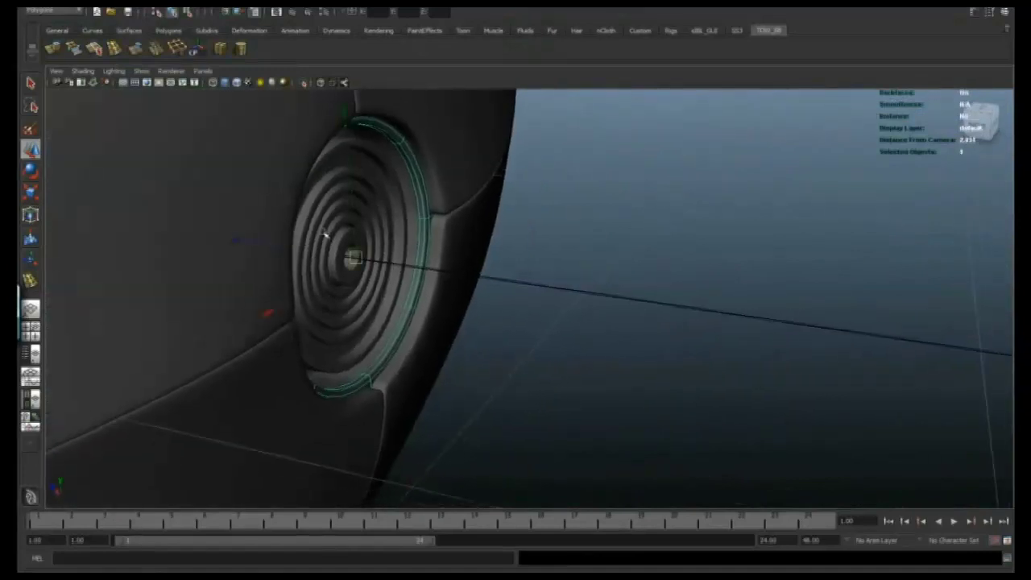
{"action": "left_click_drag", "start_coordinate": [325, 240], "coordinate": [403, 246], "text": "alt"}
Show the model in wireframe to select components around the disc's opening, and restore the shaded display.
{"action": "key", "text": "4"}
{"action": "right_click_drag", "start_coordinate": [403, 247], "coordinate": [403, 216]}
{"action": "left_click_drag", "start_coordinate": [415, 247], "coordinate": [353, 147], "text": "alt"}
{"action": "left_click_drag", "start_coordinate": [385, 375], "coordinate": [489, 256], "text": "alt"}
{"action": "right_click_drag", "start_coordinate": [488, 256], "coordinate": [488, 229]}
{"action": "mouse_move", "coordinate": [483, 233]}
{"action": "left_mouse_down", "text": "alt"}
{"action": "mouse_move", "coordinate": [352, 246]}
{"action": "mouse_move", "coordinate": [342, 275]}
{"action": "mouse_move", "coordinate": [513, 248]}
{"action": "left_mouse_up", "text": "alt"}
{"action": "key", "text": "5"}
Select vertices on the hull's long side panel and move them horizontally along the panel's length.
{"action": "left_click_drag", "start_coordinate": [633, 322], "coordinate": [306, 442], "text": "alt"}
{"action": "left_click_drag", "start_coordinate": [431, 271], "coordinate": [159, 307], "text": "alt"}
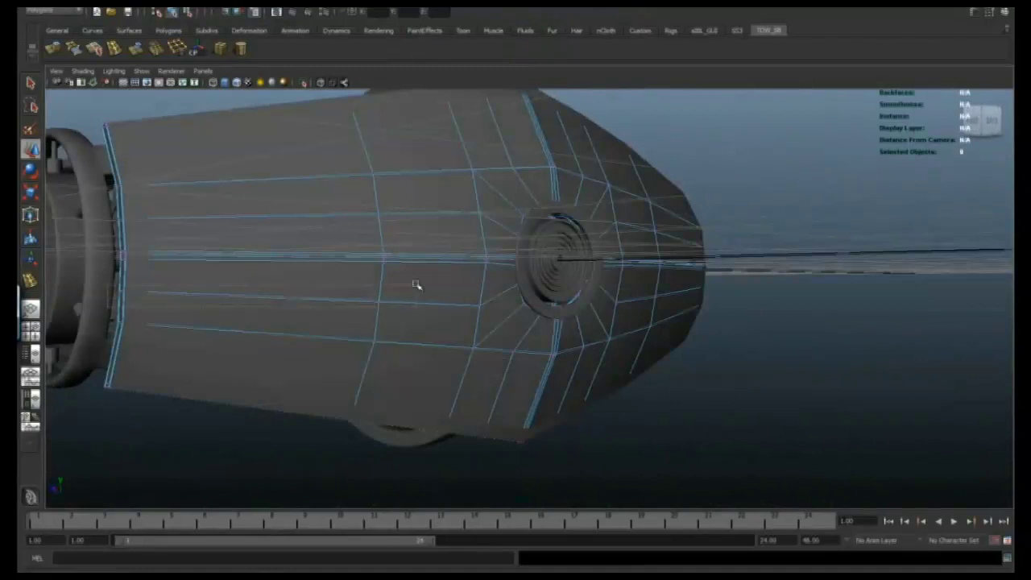
{"action": "left_click_drag", "start_coordinate": [507, 298], "coordinate": [372, 301], "text": "alt"}
{"action": "left_click_drag", "start_coordinate": [472, 304], "coordinate": [351, 343], "text": "alt"}
{"action": "mouse_move", "coordinate": [333, 308]}
{"action": "left_mouse_down", "text": "alt"}
{"action": "mouse_move", "coordinate": [327, 274]}
{"action": "mouse_move", "coordinate": [343, 271]}
{"action": "mouse_move", "coordinate": [341, 320]}
{"action": "mouse_move", "coordinate": [324, 326]}
{"action": "mouse_move", "coordinate": [306, 288]}
{"action": "mouse_move", "coordinate": [350, 288]}
{"action": "mouse_move", "coordinate": [366, 316]}
{"action": "mouse_move", "coordinate": [357, 182]}
{"action": "mouse_move", "coordinate": [464, 195]}
{"action": "mouse_move", "coordinate": [442, 194]}
{"action": "mouse_move", "coordinate": [436, 269]}
{"action": "left_mouse_up", "text": "alt"}
{"action": "key", "text": "4"}
{"action": "key", "text": "5"}
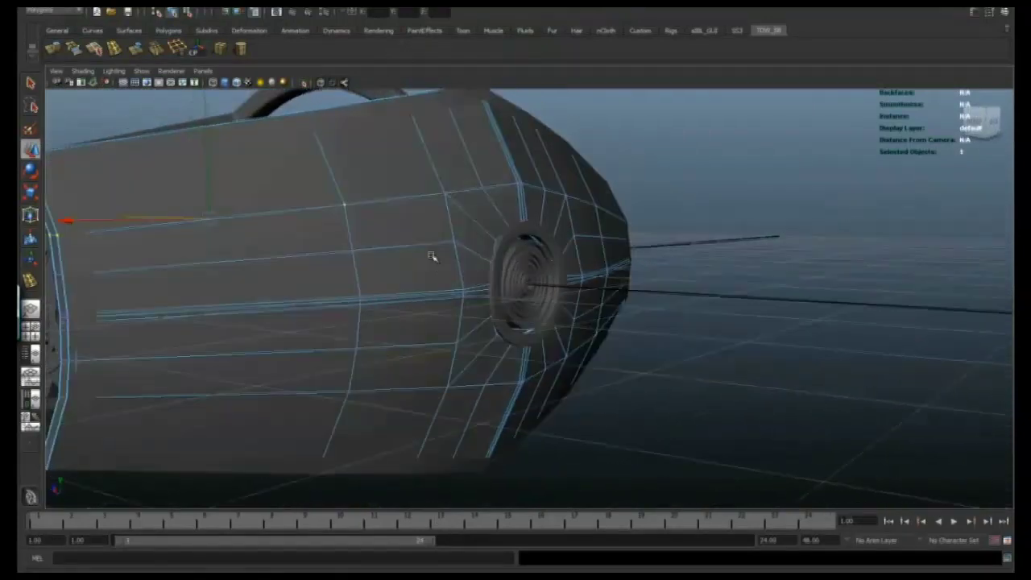
{"action": "left_click_drag", "start_coordinate": [350, 257], "coordinate": [508, 254], "text": "alt"}
{"action": "left_click_drag", "start_coordinate": [390, 238], "coordinate": [441, 263], "text": "alt"}
Extrude the border strip along the hull panel's edge to give it thickness, and preview it smoothed.
{"action": "right_click_drag", "start_coordinate": [346, 252], "coordinate": [364, 240]}
{"action": "left_click", "coordinate": [400, 380]}
{"action": "left_click_drag", "start_coordinate": [400, 379], "coordinate": [355, 322], "text": "alt"}
{"action": "left_click", "coordinate": [54, 49]}
{"action": "left_click_drag", "start_coordinate": [351, 242], "coordinate": [537, 146], "text": "alt"}
{"action": "left_click_drag", "start_coordinate": [497, 189], "coordinate": [423, 379], "text": "alt"}
{"action": "left_click_drag", "start_coordinate": [387, 246], "coordinate": [384, 354], "text": "alt"}
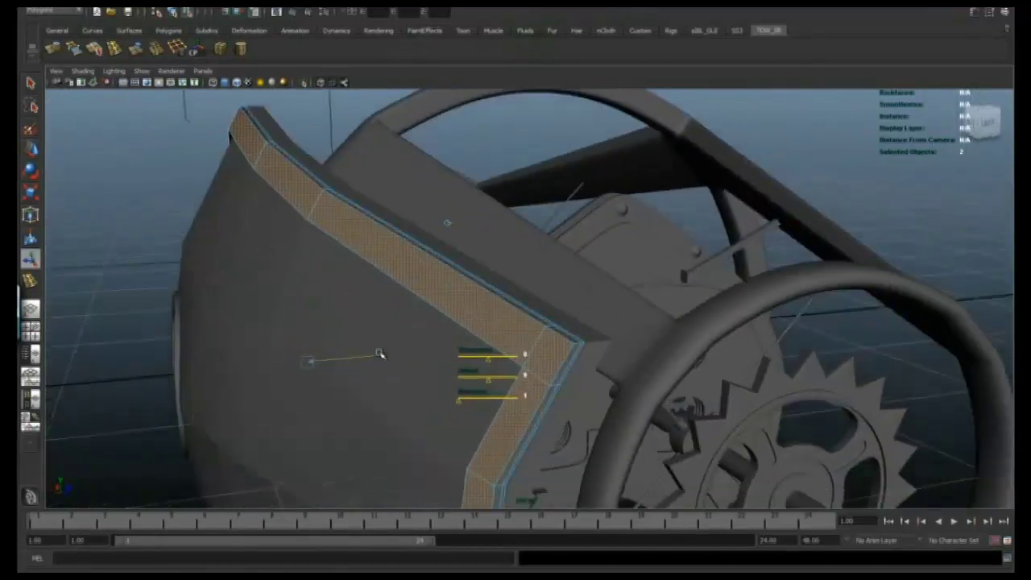
{"action": "left_click_drag", "start_coordinate": [448, 222], "coordinate": [365, 284], "text": "alt"}
{"action": "middle_click_drag", "start_coordinate": [415, 204], "coordinate": [413, 182], "text": "alt"}
{"action": "left_click_drag", "start_coordinate": [380, 353], "coordinate": [380, 353]}
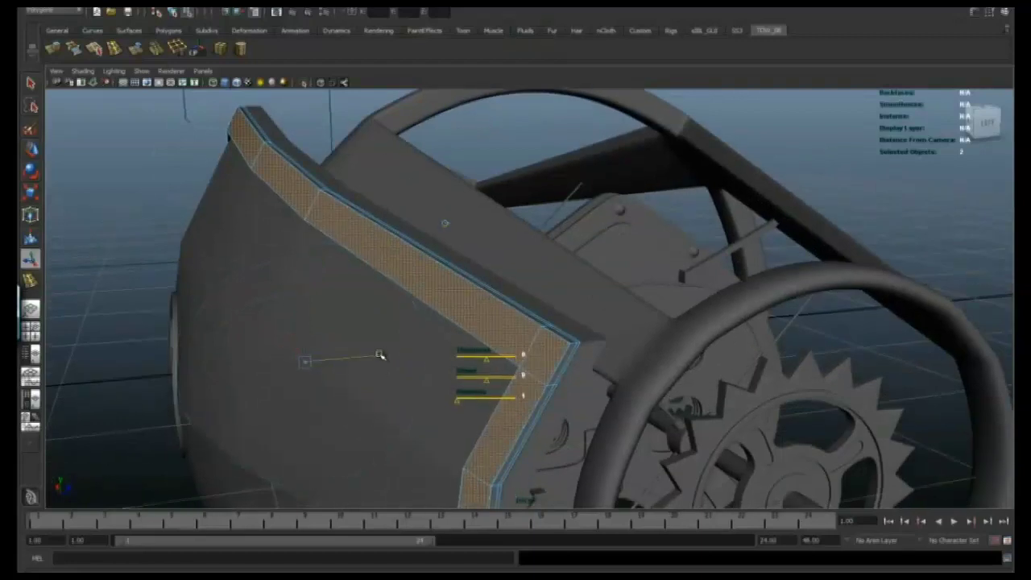
{"action": "left_click_drag", "start_coordinate": [497, 357], "coordinate": [565, 255], "text": "alt"}
{"action": "key", "text": "3"}
{"action": "key", "text": "F8"}
Insert edge loops close to the corners of the border strip so they stay sharp when smoothed.
{"action": "double_click", "coordinate": [114, 50]}
{"action": "left_click", "coordinate": [994, 16]}
{"action": "left_click_drag", "start_coordinate": [503, 291], "coordinate": [453, 369], "text": "alt"}
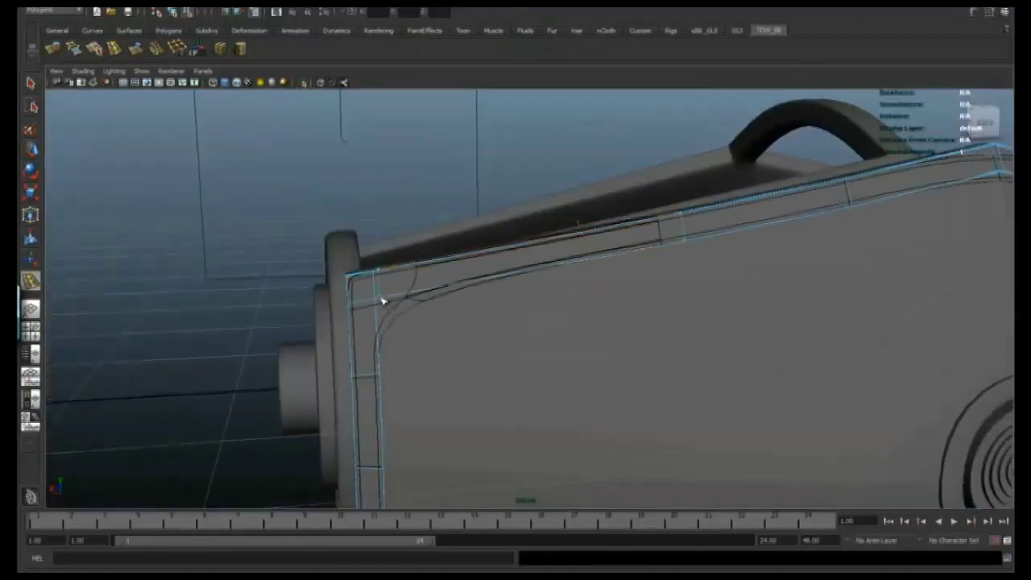
{"action": "left_click", "coordinate": [378, 306]}
{"action": "right_click_drag", "start_coordinate": [379, 307], "coordinate": [483, 307], "text": "alt"}
{"action": "left_click", "coordinate": [349, 321]}
{"action": "left_click_drag", "start_coordinate": [480, 338], "coordinate": [451, 336], "text": "alt"}
{"action": "left_click", "coordinate": [460, 325]}
{"action": "middle_click_drag", "start_coordinate": [460, 326], "coordinate": [589, 330], "text": "alt"}
{"action": "right_click_drag", "start_coordinate": [588, 330], "coordinate": [592, 330], "text": "alt"}
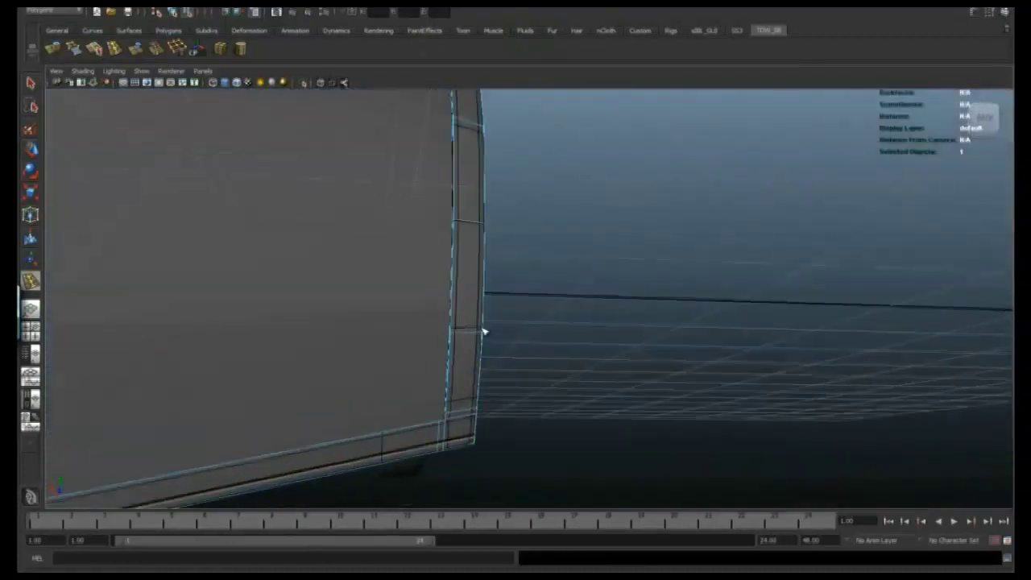
{"action": "right_click_drag", "start_coordinate": [481, 336], "coordinate": [145, 74], "text": "alt"}
Place a new eight-sided cylinder in front of the ringed disc.
{"action": "left_click_drag", "start_coordinate": [509, 258], "coordinate": [552, 277], "text": "alt"}
{"action": "key", "text": "w"}
{"action": "right_click_drag", "start_coordinate": [553, 277], "coordinate": [338, 255], "text": "alt"}
{"action": "left_click_drag", "start_coordinate": [303, 226], "coordinate": [610, 312]}
Insert narrow edge loops on both sides of the two centre lines crossing the cylinder's cap.
{"action": "left_click", "coordinate": [114, 53]}
{"action": "right_click_drag", "start_coordinate": [532, 316], "coordinate": [559, 339], "text": "alt"}
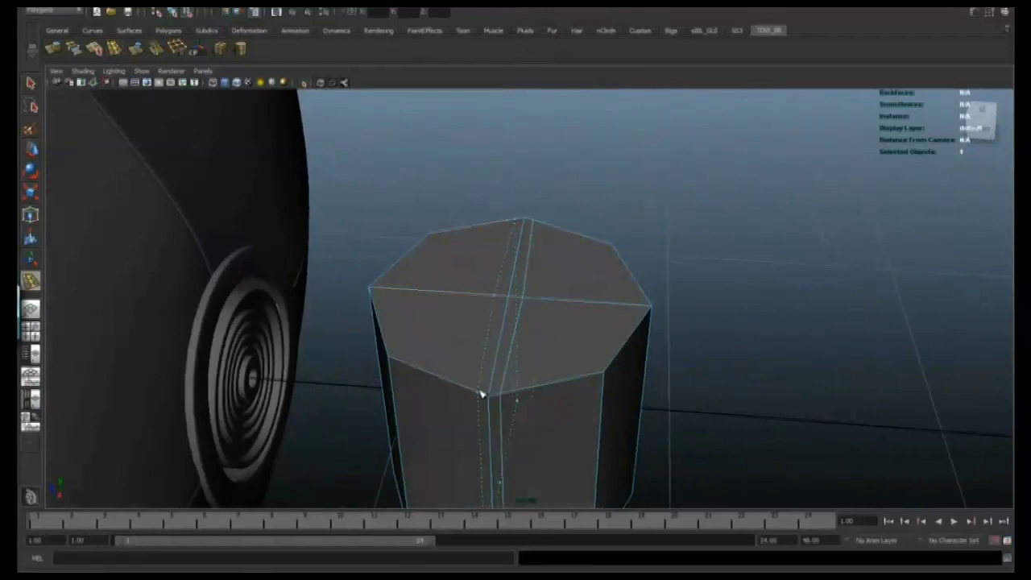
{"action": "left_click_drag", "start_coordinate": [483, 387], "coordinate": [379, 383], "text": "alt"}
{"action": "left_click_drag", "start_coordinate": [395, 340], "coordinate": [508, 330], "text": "alt"}
{"action": "right_click_drag", "start_coordinate": [544, 368], "coordinate": [596, 352]}
Set the Insert Edge Loop tool to Multiple edge loops and insert centred loops between the cylinder's existing edges.
{"action": "left_click", "coordinate": [115, 50]}
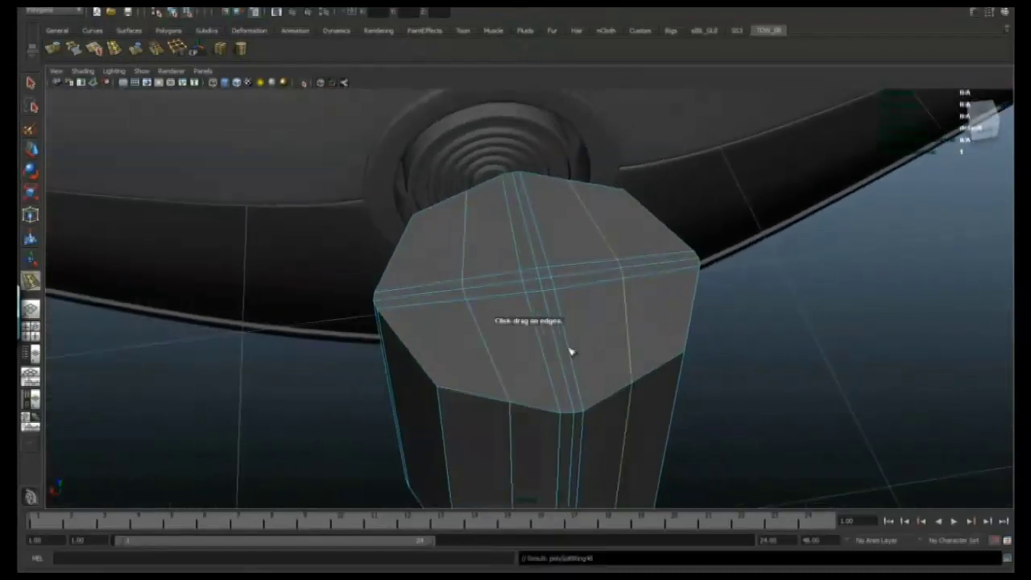
{"action": "left_click_drag", "start_coordinate": [604, 251], "coordinate": [637, 279], "text": "alt"}
{"action": "left_click", "coordinate": [992, 13]}
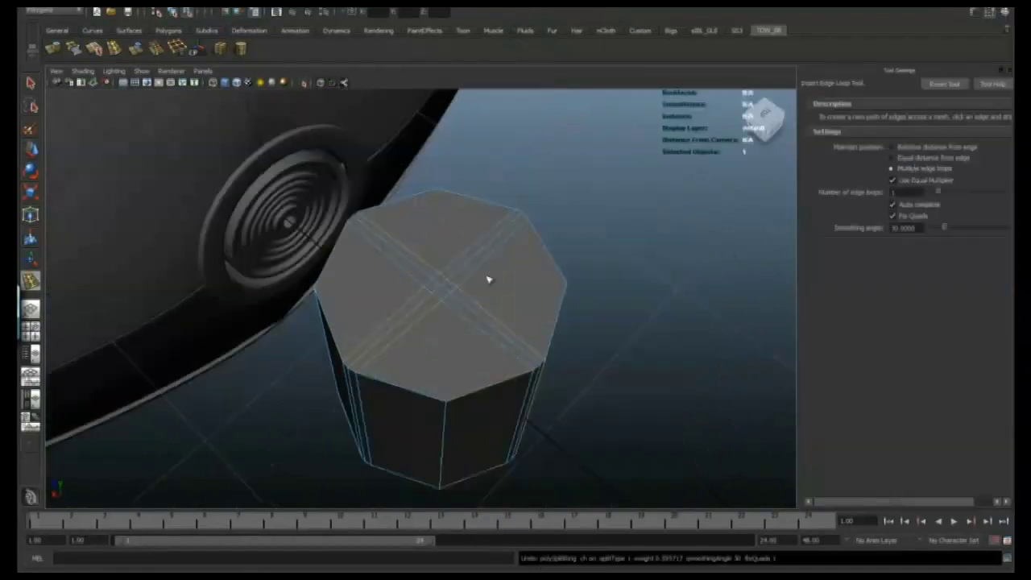
{"action": "left_click", "coordinate": [913, 169]}
{"action": "left_click_drag", "start_coordinate": [483, 321], "coordinate": [399, 331], "text": "alt"}
{"action": "left_click", "coordinate": [1011, 71]}
Select the new edge loops in both directions and scale them outward to make the cylinder's outline rounder.
{"action": "left_click_drag", "start_coordinate": [564, 266], "coordinate": [491, 294], "text": "alt"}
{"action": "key", "text": "q"}
{"action": "middle_click_drag", "start_coordinate": [536, 250], "coordinate": [492, 272], "text": "alt"}
{"action": "right_click_drag", "start_coordinate": [492, 271], "coordinate": [484, 241]}
{"action": "middle_click_drag", "start_coordinate": [506, 261], "coordinate": [500, 261], "text": "alt"}
{"action": "key", "text": "r"}
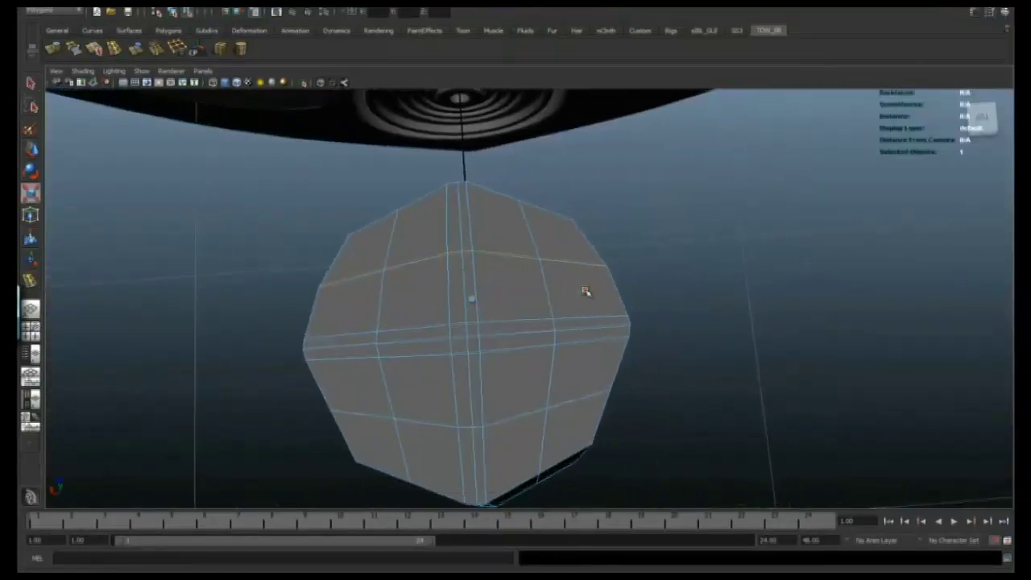
{"action": "left_click_drag", "start_coordinate": [591, 309], "coordinate": [367, 420], "text": "alt"}
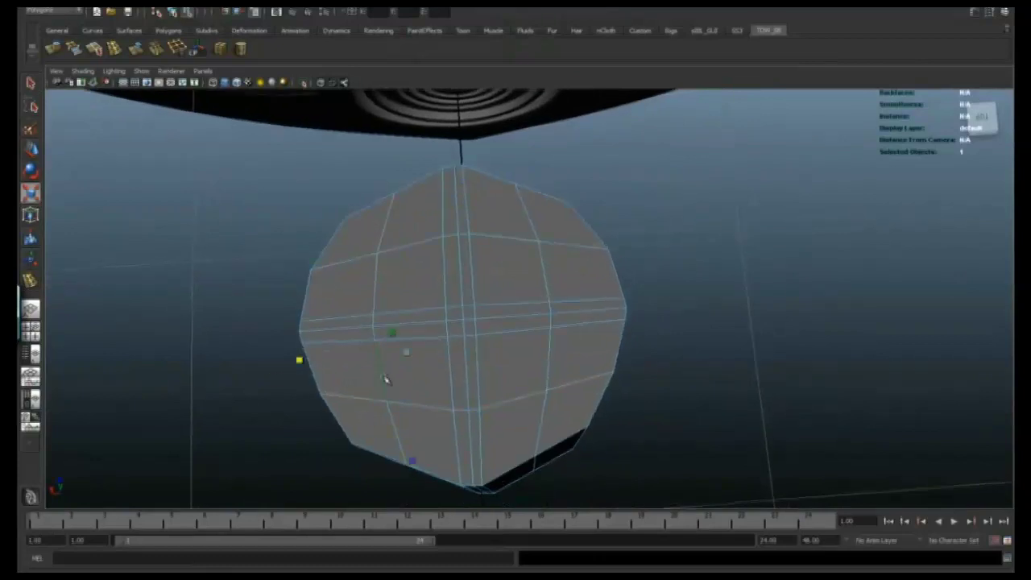
{"action": "left_click_drag", "start_coordinate": [381, 369], "coordinate": [421, 471], "text": "alt"}
{"action": "left_click_drag", "start_coordinate": [556, 462], "coordinate": [566, 456], "text": "alt"}
Select the narrow cross-shaped faces at the centre of the cylinder's cap and extrude them with a slight inset.
{"action": "right_click_drag", "start_coordinate": [481, 373], "coordinate": [483, 400]}
{"action": "middle_click_drag", "start_coordinate": [483, 400], "coordinate": [509, 397], "text": "alt"}
{"action": "left_click", "coordinate": [498, 377]}
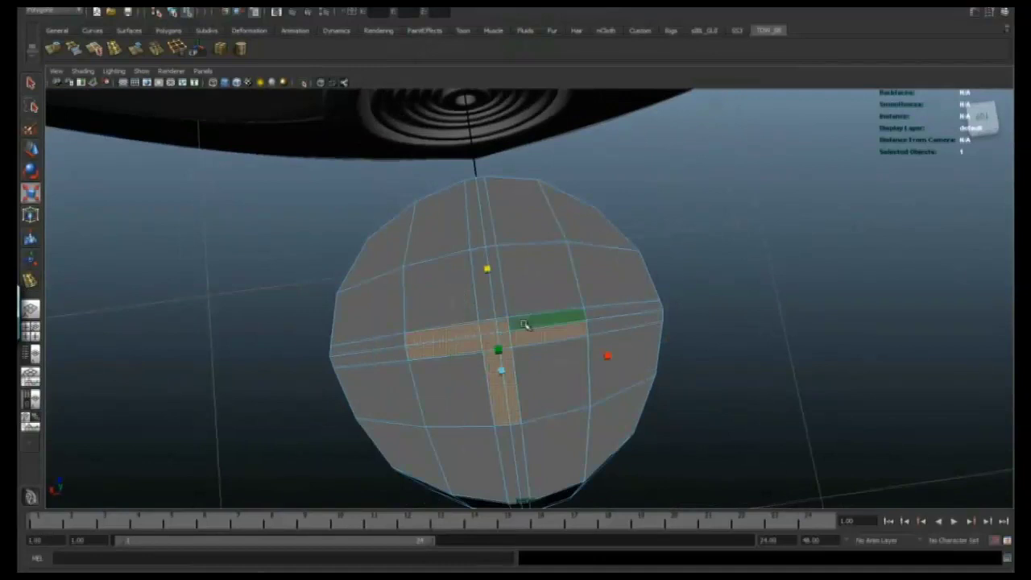
{"action": "left_click", "coordinate": [496, 299], "text": "shift"}
{"action": "right_click_drag", "start_coordinate": [516, 310], "coordinate": [576, 336], "text": "alt"}
{"action": "left_click_drag", "start_coordinate": [575, 336], "coordinate": [622, 320], "text": "alt"}
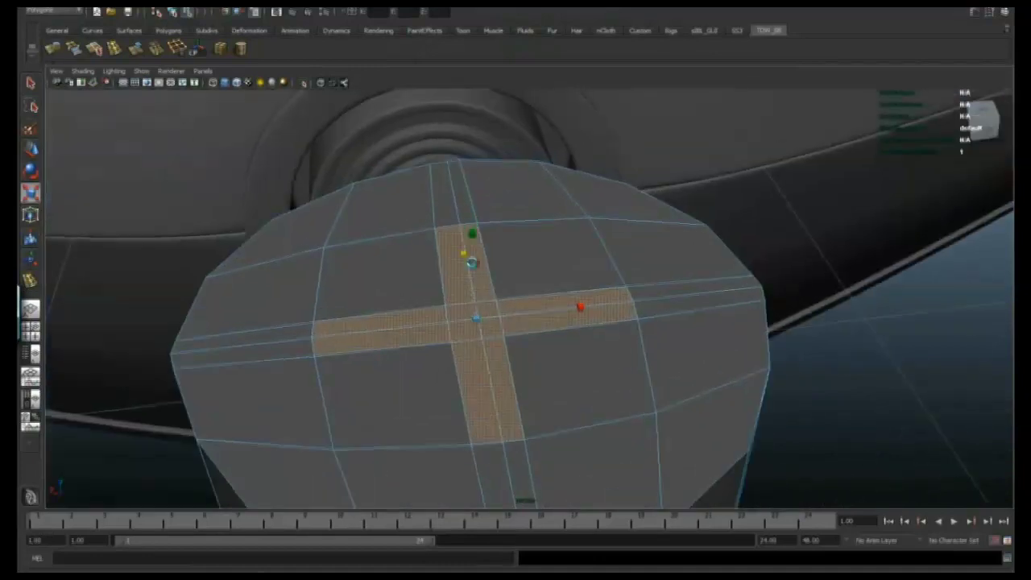
{"action": "left_click", "coordinate": [53, 49]}
{"action": "left_click_drag", "start_coordinate": [557, 243], "coordinate": [572, 264], "text": "alt"}
{"action": "left_click", "coordinate": [709, 197]}
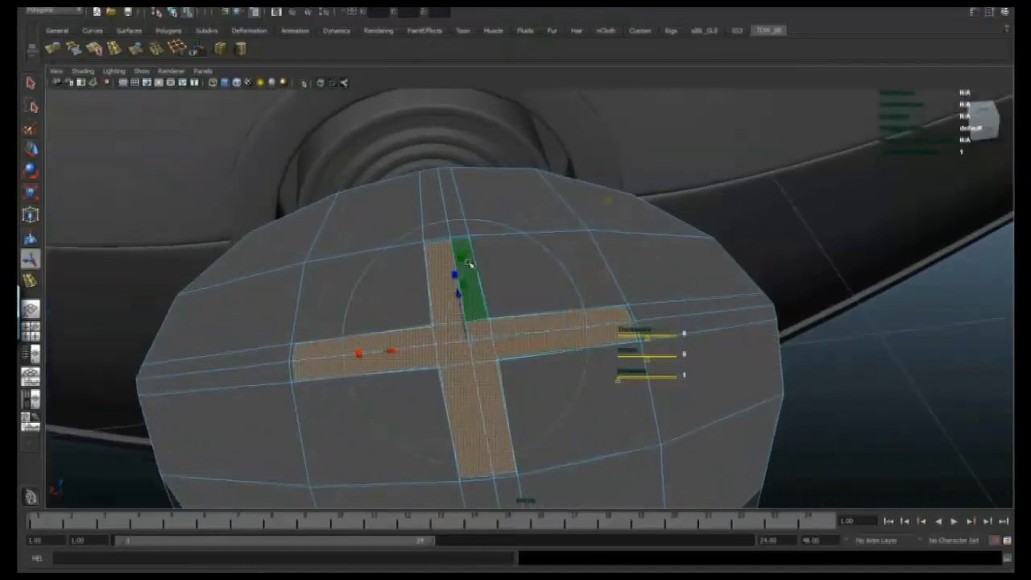
{"action": "left_click", "coordinate": [461, 256]}
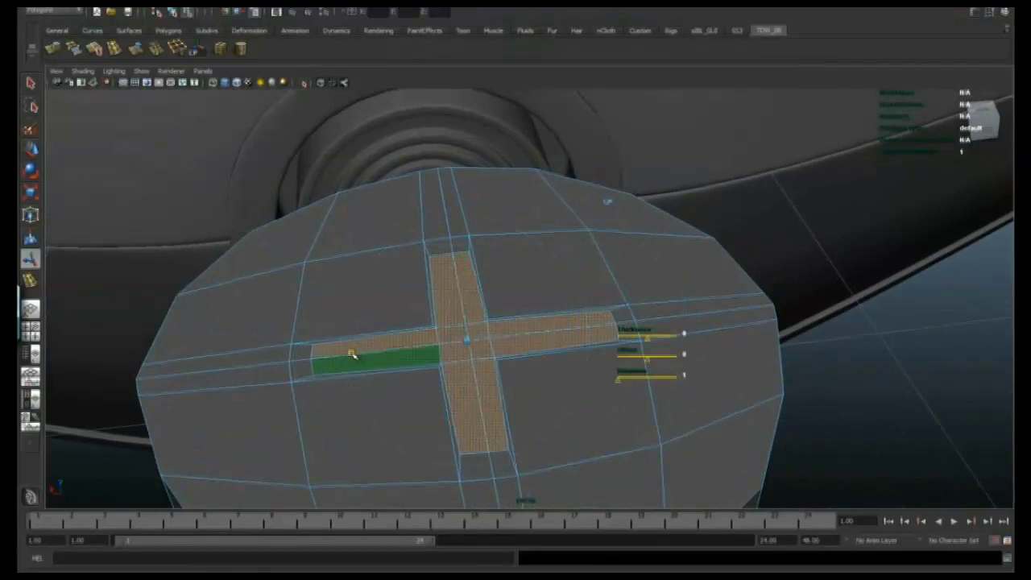
{"action": "left_click_drag", "start_coordinate": [356, 352], "coordinate": [484, 380], "text": "alt"}
Move the vertices at the ends of the inset cross to even out the border around its arms.
{"action": "key", "text": "F9"}
{"action": "key", "text": "w"}
{"action": "left_click_drag", "start_coordinate": [427, 351], "coordinate": [408, 352]}
{"action": "left_click_drag", "start_coordinate": [665, 345], "coordinate": [601, 343], "text": "alt"}
{"action": "left_click_drag", "start_coordinate": [598, 313], "coordinate": [592, 343]}
{"action": "left_click_drag", "start_coordinate": [576, 371], "coordinate": [556, 346], "text": "alt"}
{"action": "left_click_drag", "start_coordinate": [495, 411], "coordinate": [575, 375], "text": "alt"}
{"action": "left_click_drag", "start_coordinate": [467, 318], "coordinate": [534, 362], "text": "alt"}
Extrude the cross faces inward in two passes to recess them into the cap, and check the cylinder in smooth preview.
{"action": "left_click_drag", "start_coordinate": [559, 321], "coordinate": [680, 375], "text": "alt"}
{"action": "left_click", "coordinate": [53, 46]}
{"action": "left_click_drag", "start_coordinate": [528, 381], "coordinate": [539, 364], "text": "alt"}
{"action": "left_click_drag", "start_coordinate": [479, 314], "coordinate": [465, 304], "text": "alt"}
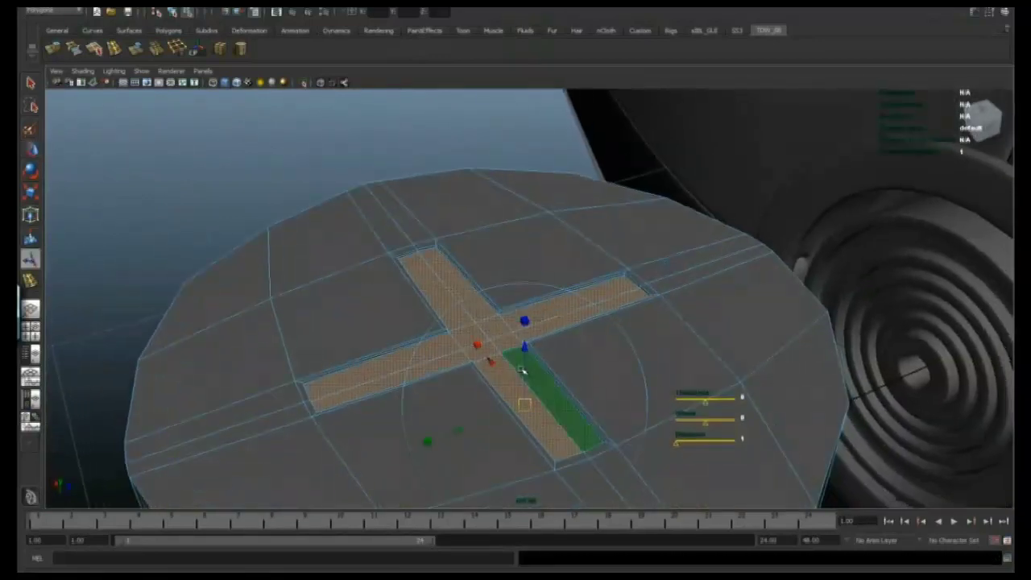
{"action": "left_click_drag", "start_coordinate": [524, 352], "coordinate": [524, 360]}
{"action": "left_click", "coordinate": [53, 49]}
{"action": "middle_click_drag", "start_coordinate": [527, 367], "coordinate": [518, 350], "text": "alt"}
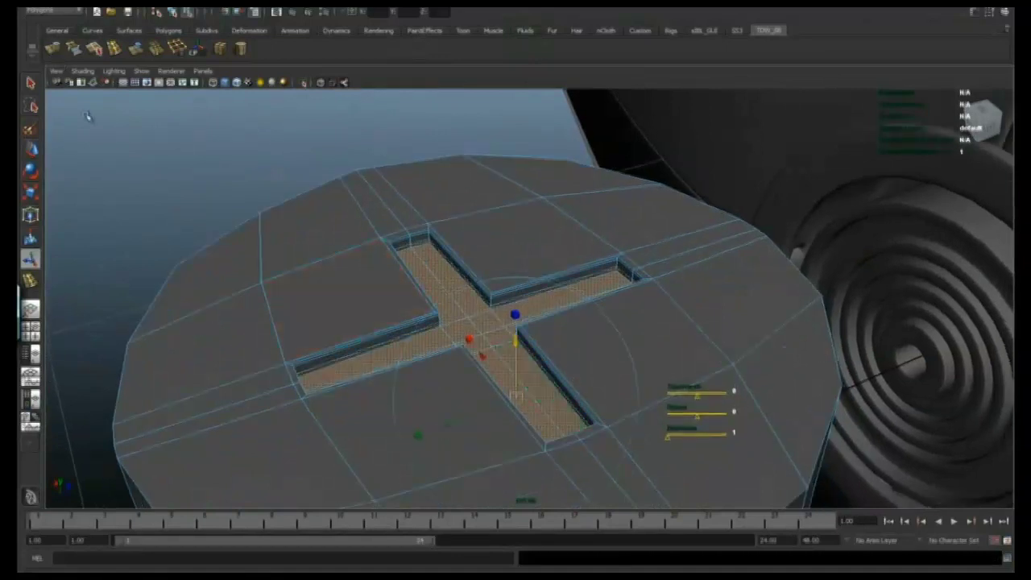
{"action": "left_click", "coordinate": [31, 83]}
{"action": "left_click_drag", "start_coordinate": [500, 306], "coordinate": [463, 278], "text": "alt"}
{"action": "right_click_drag", "start_coordinate": [462, 275], "coordinate": [487, 265]}
{"action": "left_click_drag", "start_coordinate": [500, 266], "coordinate": [516, 322], "text": "alt"}
{"action": "key", "text": "3"}
{"action": "key", "text": "1"}
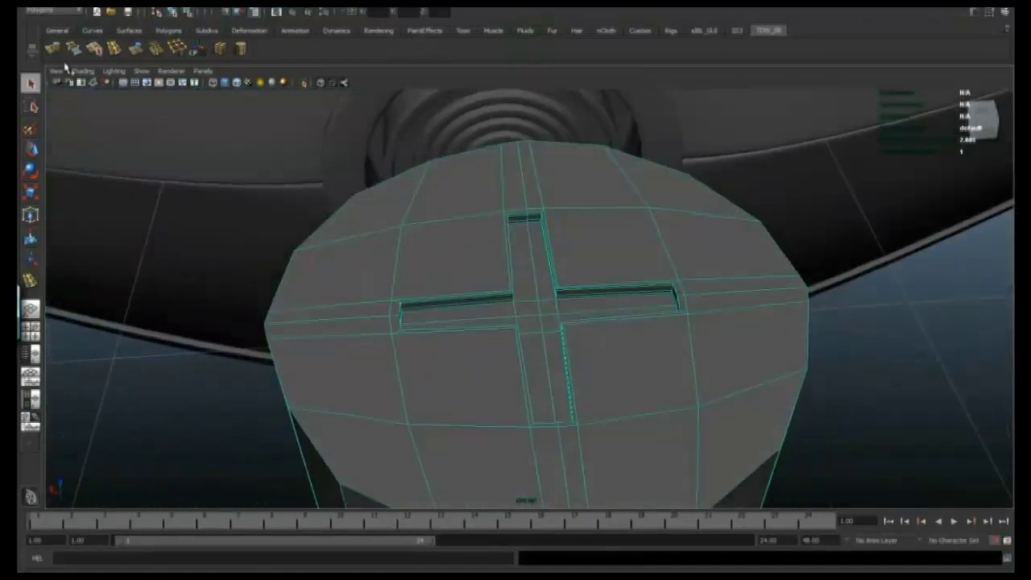
Insert supporting edge loops around the recessed cross on the cylinder to sharpen its edges.
{"action": "left_click", "coordinate": [989, 12]}
{"action": "left_click", "coordinate": [1011, 70]}
{"action": "left_click_drag", "start_coordinate": [558, 211], "coordinate": [562, 225], "text": "alt"}
{"action": "left_click_drag", "start_coordinate": [493, 311], "coordinate": [508, 311]}
{"action": "middle_click_drag", "start_coordinate": [576, 311], "coordinate": [568, 305], "text": "alt"}
{"action": "left_click_drag", "start_coordinate": [572, 302], "coordinate": [570, 304]}
{"action": "left_click_drag", "start_coordinate": [571, 303], "coordinate": [556, 321], "text": "alt"}
{"action": "left_click_drag", "start_coordinate": [556, 321], "coordinate": [559, 317]}
{"action": "left_click_drag", "start_coordinate": [557, 260], "coordinate": [557, 261]}
Return the cylinder to object mode and examine the recessed cross in smooth preview.
{"action": "key", "text": "2"}
{"action": "left_click_drag", "start_coordinate": [557, 261], "coordinate": [378, 201], "text": "alt"}
{"action": "left_click", "coordinate": [31, 86]}
{"action": "key", "text": "3"}
{"action": "left_click_drag", "start_coordinate": [515, 242], "coordinate": [543, 305], "text": "alt"}
{"action": "right_click_drag", "start_coordinate": [543, 305], "coordinate": [569, 294]}
{"action": "left_click_drag", "start_coordinate": [569, 295], "coordinate": [573, 306], "text": "alt"}
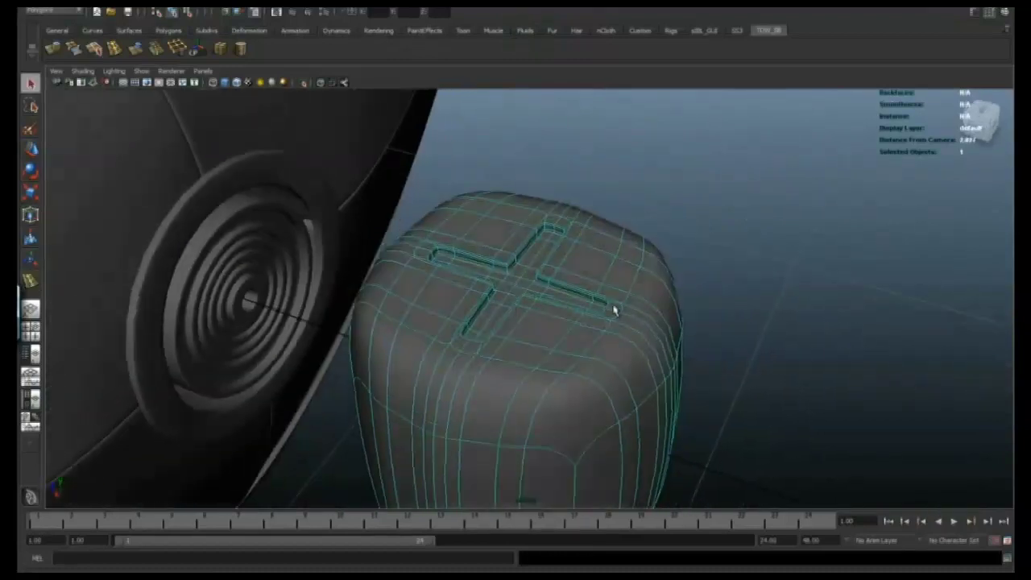
Nudge a vertex beside the recessed cross and insert an edge loop just below the cylinder's top edge.
{"action": "key", "text": "space"}
{"action": "key", "text": "space"}
{"action": "key", "text": "f"}
{"action": "key", "text": "1"}
{"action": "middle_click_drag", "start_coordinate": [501, 211], "coordinate": [458, 261], "text": "alt"}
{"action": "scroll", "coordinate": [458, 261], "scroll_direction": "down", "scroll_amount": 2}
{"action": "right_click_drag", "start_coordinate": [458, 261], "coordinate": [417, 261]}
{"action": "right_click_drag", "start_coordinate": [515, 259], "coordinate": [685, 241], "text": "alt"}
{"action": "left_click", "coordinate": [142, 73]}
{"action": "left_click", "coordinate": [153, 202]}
{"action": "middle_click_drag", "start_coordinate": [464, 209], "coordinate": [439, 220], "text": "alt"}
{"action": "left_click", "coordinate": [451, 172]}
{"action": "key", "text": "w"}
{"action": "left_click_drag", "start_coordinate": [450, 172], "coordinate": [436, 174]}
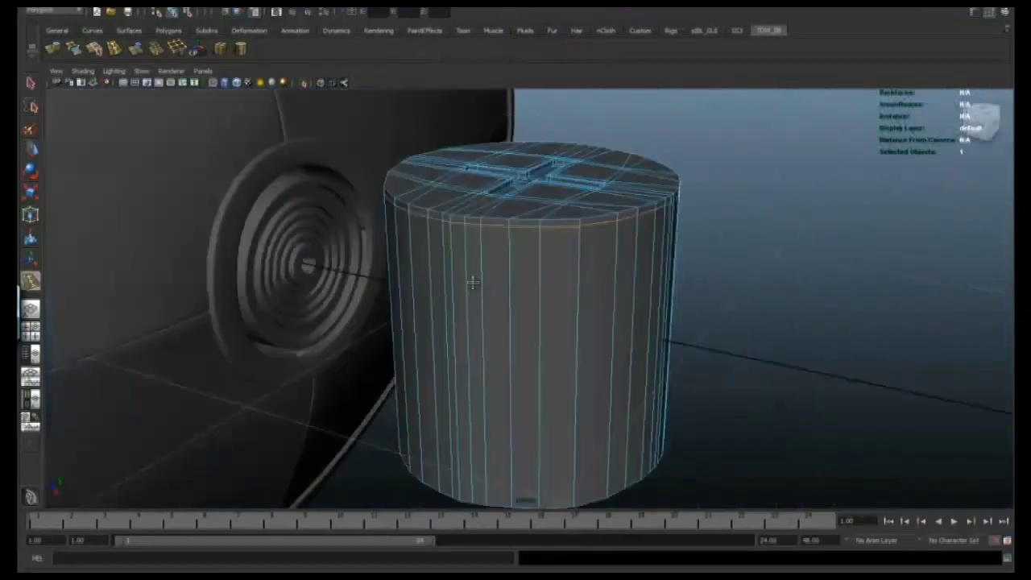
Extrude the ring of faces just below the cylinder's top edge outward to form the screw head's rim.
{"action": "right_click_drag", "start_coordinate": [472, 281], "coordinate": [483, 159], "text": "alt"}
{"action": "key", "text": "q"}
{"action": "mouse_move", "coordinate": [456, 328]}
{"action": "left_mouse_down", "text": "alt"}
{"action": "mouse_move", "coordinate": [424, 330]}
{"action": "mouse_move", "coordinate": [439, 331]}
{"action": "left_mouse_up", "text": "alt"}
{"action": "right_click_drag", "start_coordinate": [427, 322], "coordinate": [427, 362]}
{"action": "double_click", "coordinate": [410, 302], "text": "shift"}
{"action": "left_click_drag", "start_coordinate": [388, 229], "coordinate": [406, 292], "text": "alt"}
{"action": "key", "text": "g"}
{"action": "left_click_drag", "start_coordinate": [304, 236], "coordinate": [311, 242], "text": "alt"}
{"action": "left_click_drag", "start_coordinate": [310, 345], "coordinate": [295, 353]}
{"action": "left_click", "coordinate": [73, 49]}
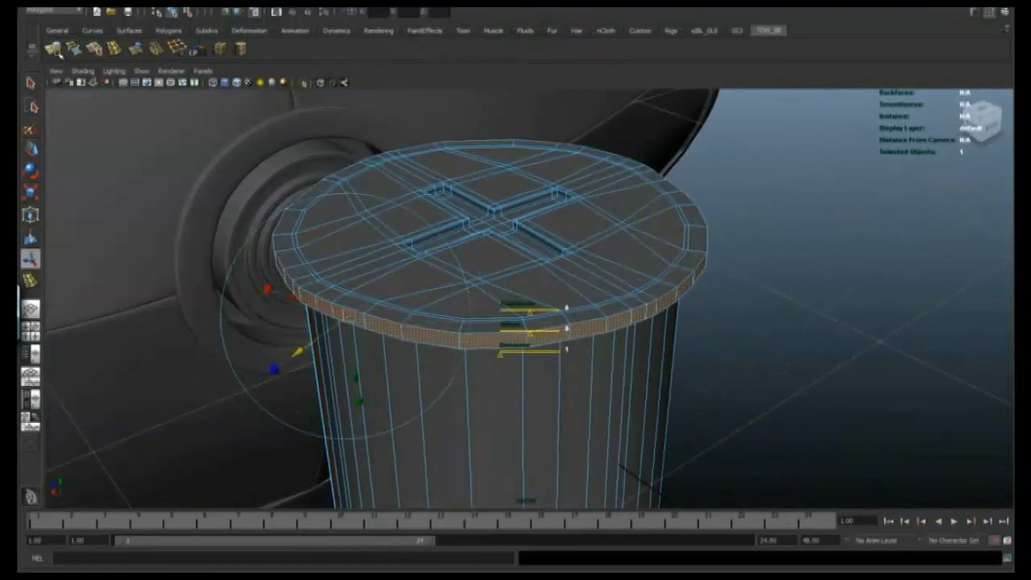
{"action": "left_click_drag", "start_coordinate": [310, 278], "coordinate": [315, 283], "text": "alt"}
{"action": "left_click", "coordinate": [36, 84]}
Insert supporting edge loops around the screw head's rim.
{"action": "left_click", "coordinate": [114, 49]}
{"action": "left_click_drag", "start_coordinate": [483, 258], "coordinate": [451, 240], "text": "alt"}
{"action": "left_click", "coordinate": [31, 83]}
{"action": "right_click_drag", "start_coordinate": [516, 266], "coordinate": [456, 262], "text": "alt"}
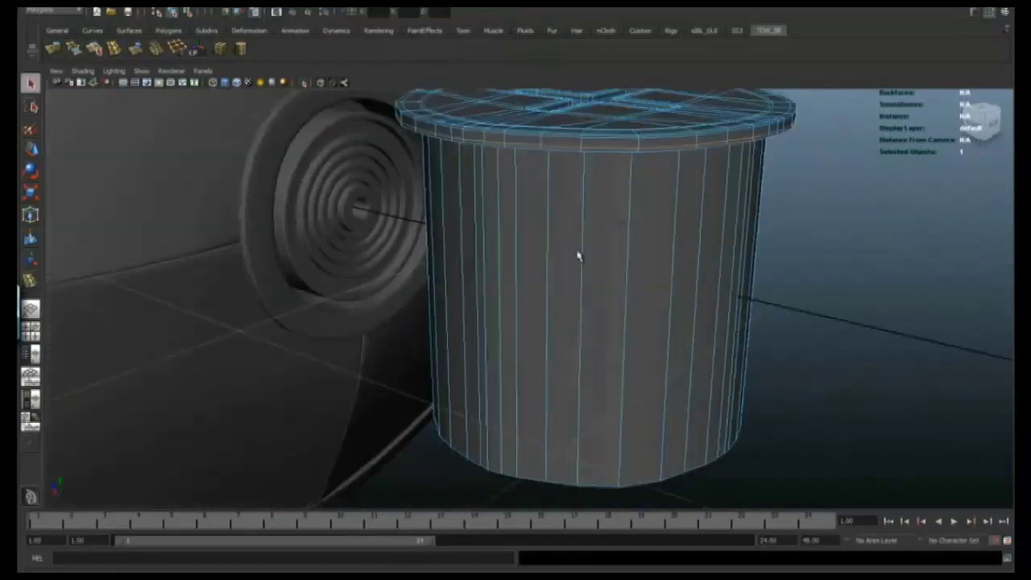
Raise the vertices at the bottom of the cylinder to shorten the screw's shaft.
{"action": "left_click_drag", "start_coordinate": [456, 263], "coordinate": [555, 261], "text": "alt"}
{"action": "right_click_drag", "start_coordinate": [555, 260], "coordinate": [484, 256]}
{"action": "middle_click_drag", "start_coordinate": [476, 239], "coordinate": [464, 284], "text": "alt"}
{"action": "left_click_drag", "start_coordinate": [379, 463], "coordinate": [663, 285]}
{"action": "key", "text": "w"}
{"action": "left_click_drag", "start_coordinate": [511, 311], "coordinate": [516, 203]}
Insert supporting edge loops around the screw's shaft, including one just beneath the head.
{"action": "right_click_drag", "start_coordinate": [545, 218], "coordinate": [600, 229], "text": "alt"}
{"action": "left_click", "coordinate": [115, 49]}
{"action": "left_click_drag", "start_coordinate": [483, 262], "coordinate": [445, 244], "text": "alt"}
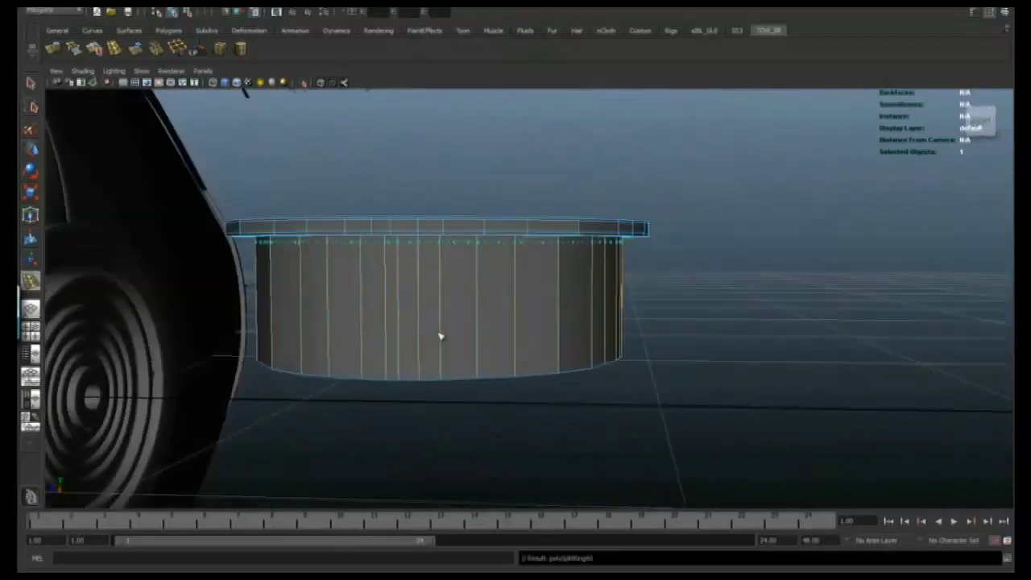
{"action": "left_click_drag", "start_coordinate": [488, 322], "coordinate": [588, 269], "text": "alt"}
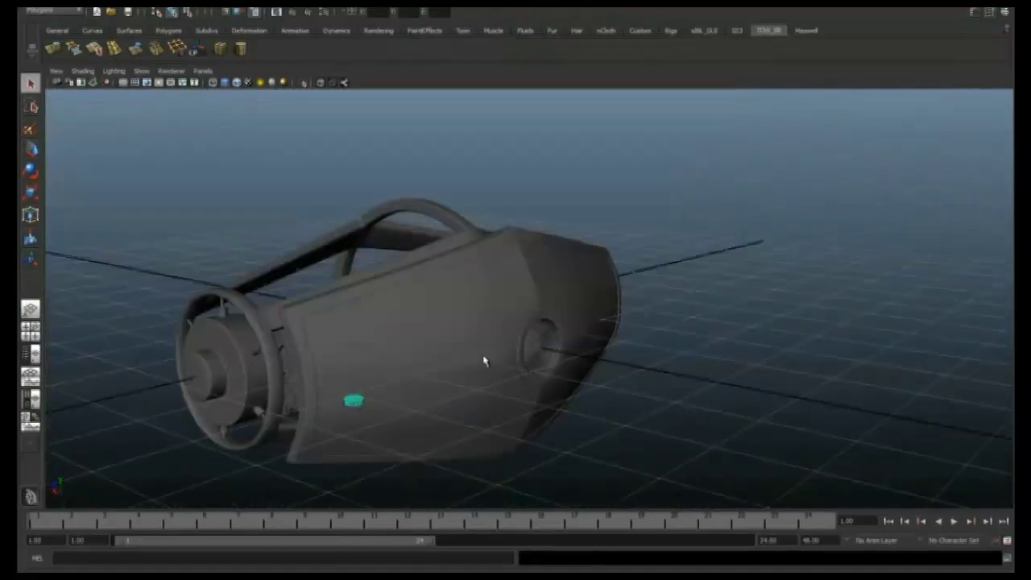
Isolate the hull panel's border with the screw, and apply a Geometry constraint to attach the screw to the border.
{"action": "left_click_drag", "start_coordinate": [484, 360], "coordinate": [557, 353], "text": "alt"}
{"action": "left_click", "coordinate": [278, 352]}
{"action": "left_click_drag", "start_coordinate": [342, 379], "coordinate": [364, 386], "text": "alt"}
{"action": "left_click", "coordinate": [365, 386], "text": "shift"}
{"action": "left_click", "coordinate": [140, 71]}
{"action": "mouse_move", "coordinate": [173, 87]}
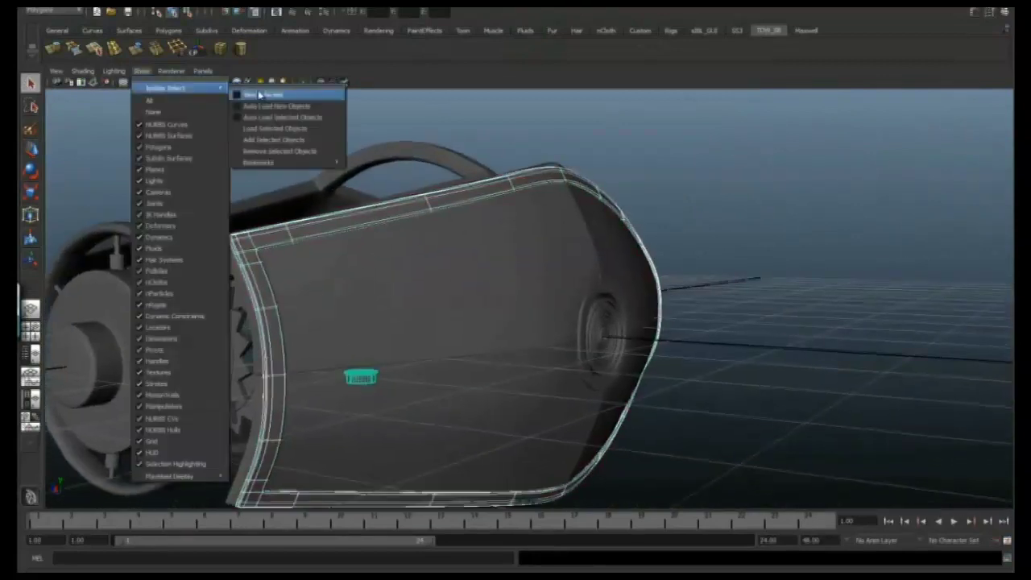
{"action": "left_click", "coordinate": [259, 94]}
{"action": "left_click_drag", "start_coordinate": [494, 274], "coordinate": [559, 304], "text": "alt"}
{"action": "left_click", "coordinate": [476, 7]}
{"action": "left_click", "coordinate": [486, 72]}
Center the screw's pivot and scale the screw down to fit the width of the border.
{"action": "right_click_drag", "start_coordinate": [560, 304], "coordinate": [592, 318], "text": "alt"}
{"action": "left_click", "coordinate": [417, 369]}
{"action": "key", "text": "r"}
{"action": "left_click_drag", "start_coordinate": [417, 369], "coordinate": [387, 371], "text": "alt"}
{"action": "key", "text": "f"}
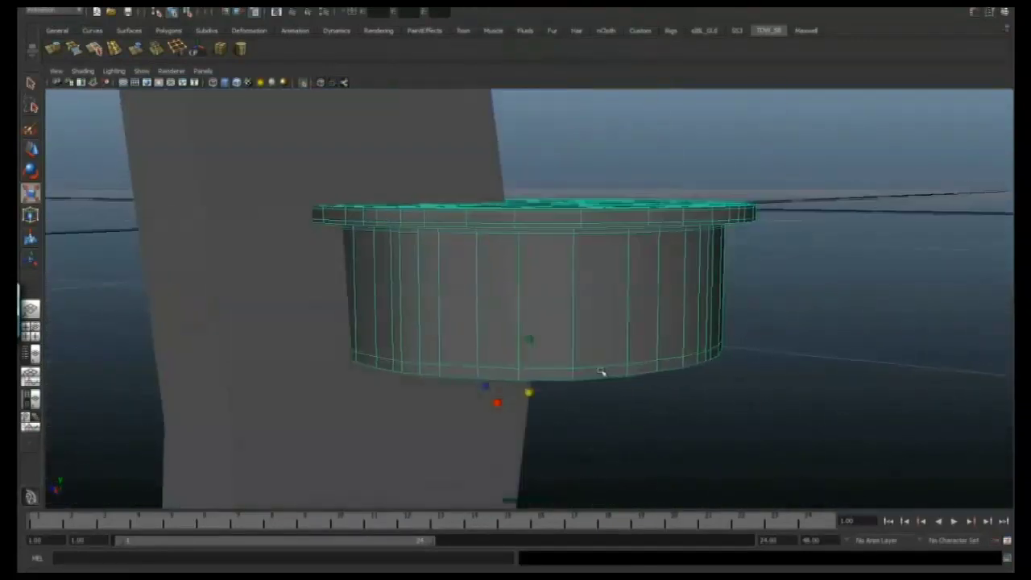
{"action": "right_click_drag", "start_coordinate": [488, 354], "coordinate": [451, 355], "text": "alt"}
{"action": "left_click_drag", "start_coordinate": [451, 354], "coordinate": [476, 387], "text": "alt"}
{"action": "left_click", "coordinate": [198, 49]}
{"action": "middle_click_drag", "start_coordinate": [557, 295], "coordinate": [545, 300], "text": "alt"}
{"action": "left_click_drag", "start_coordinate": [519, 303], "coordinate": [430, 292]}
{"action": "left_click_drag", "start_coordinate": [514, 293], "coordinate": [472, 300], "text": "alt"}
{"action": "key", "text": "w"}
{"action": "left_click_drag", "start_coordinate": [567, 318], "coordinate": [515, 313], "text": "alt"}
Apply a Normal constraint from the border to the screw with aim and up vectors 0, 1, 0 and pCube3 as the world up object.
{"action": "left_click", "coordinate": [506, 294]}
{"action": "left_click", "coordinate": [509, 317], "text": "shift"}
{"action": "middle_click_drag", "start_coordinate": [509, 317], "coordinate": [472, 328], "text": "alt"}
{"action": "left_click", "coordinate": [474, 3]}
{"action": "left_click", "coordinate": [557, 82]}
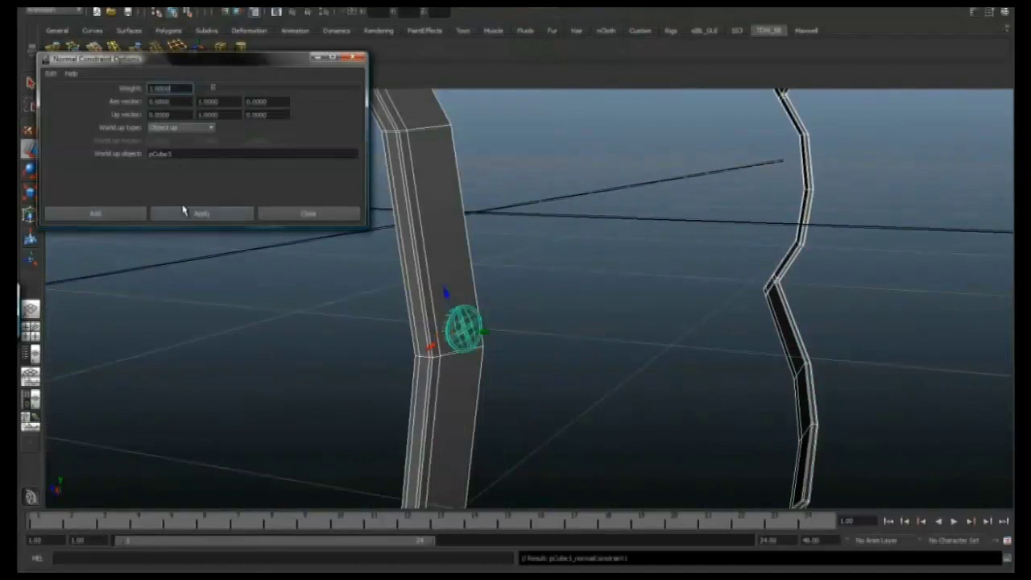
{"action": "left_click", "coordinate": [359, 58]}
Position the screw at the border's corner and place copies of it around the rest of the border.
{"action": "left_click_drag", "start_coordinate": [523, 266], "coordinate": [486, 308], "text": "alt"}
{"action": "right_click_drag", "start_coordinate": [540, 292], "coordinate": [495, 285], "text": "alt"}
{"action": "key", "text": "w"}
{"action": "scroll", "coordinate": [483, 267], "scroll_direction": "down", "scroll_amount": 3}
{"action": "left_click_drag", "start_coordinate": [470, 265], "coordinate": [498, 329], "text": "alt"}
{"action": "left_click_drag", "start_coordinate": [450, 209], "coordinate": [377, 242], "text": "alt"}
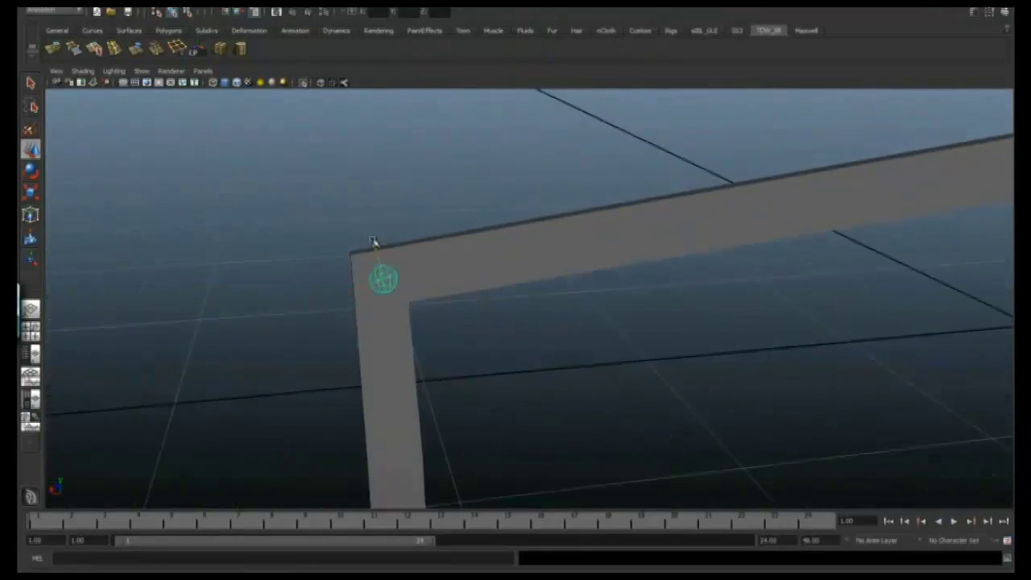
Display wireframe on the shaded model and check the screws' placement from the front of the hull.
{"action": "left_click", "coordinate": [88, 72]}
{"action": "left_click", "coordinate": [161, 187]}
{"action": "right_click_drag", "start_coordinate": [242, 209], "coordinate": [368, 247], "text": "alt"}
{"action": "mouse_move", "coordinate": [636, 219]}
{"action": "right_mouse_down", "text": "alt"}
{"action": "mouse_move", "coordinate": [583, 228]}
{"action": "mouse_move", "coordinate": [496, 302]}
{"action": "right_mouse_up", "text": "alt"}
{"action": "middle_click_drag", "start_coordinate": [497, 301], "coordinate": [445, 360], "text": "alt"}
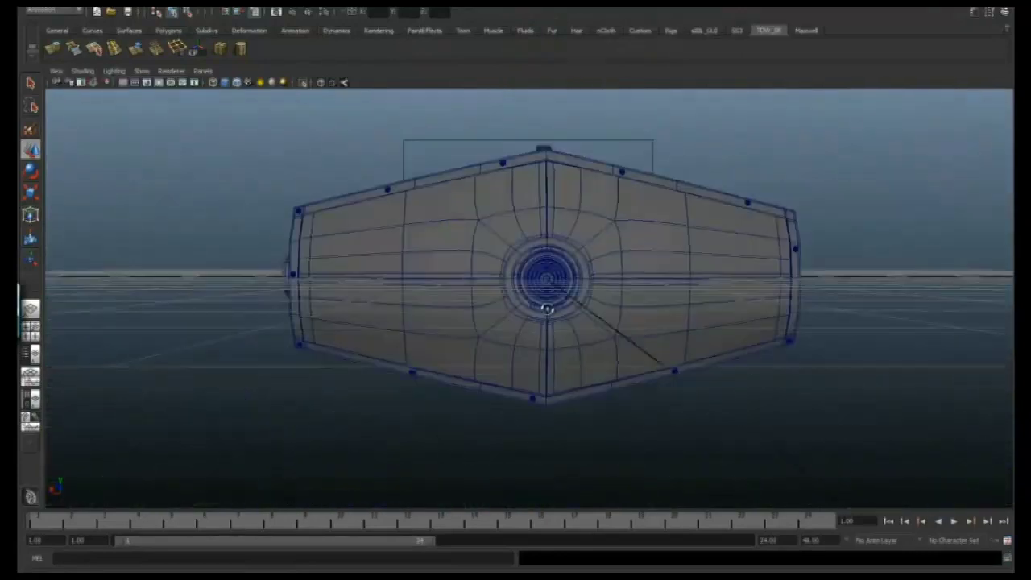
Switch to the orthographic front view and hide the cameras there.
{"action": "key", "text": "space"}
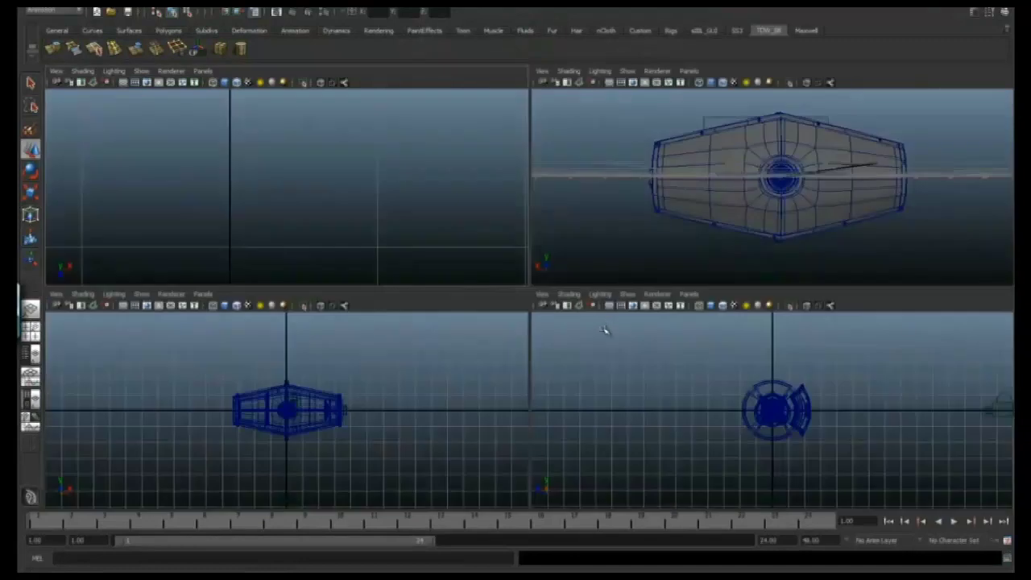
{"action": "key", "text": "space"}
{"action": "scroll", "coordinate": [572, 407], "scroll_direction": "up", "scroll_amount": 3}
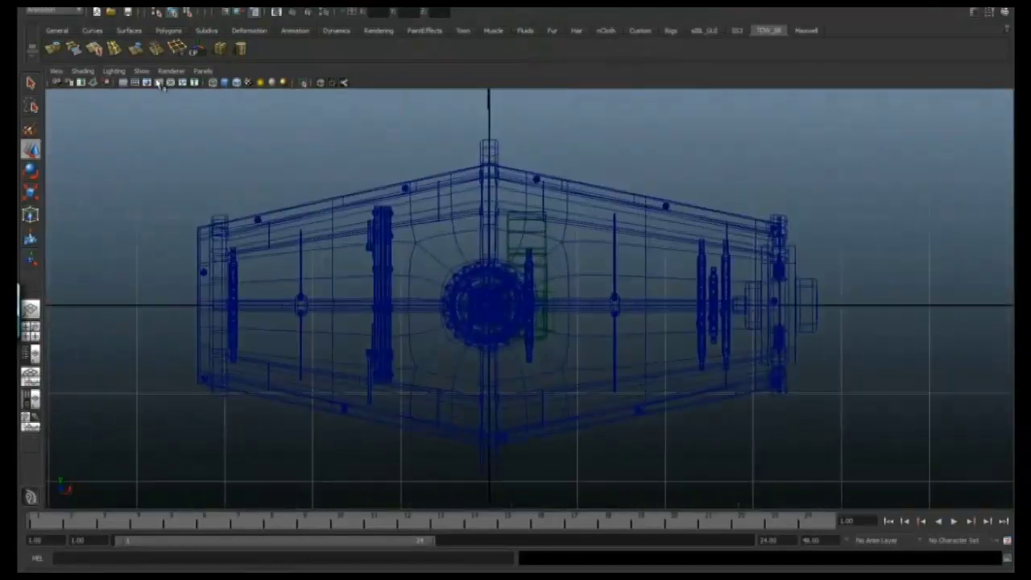
{"action": "left_click", "coordinate": [141, 71]}
{"action": "left_click", "coordinate": [159, 193]}
{"action": "scroll", "coordinate": [400, 255], "scroll_direction": "up", "scroll_amount": 1}
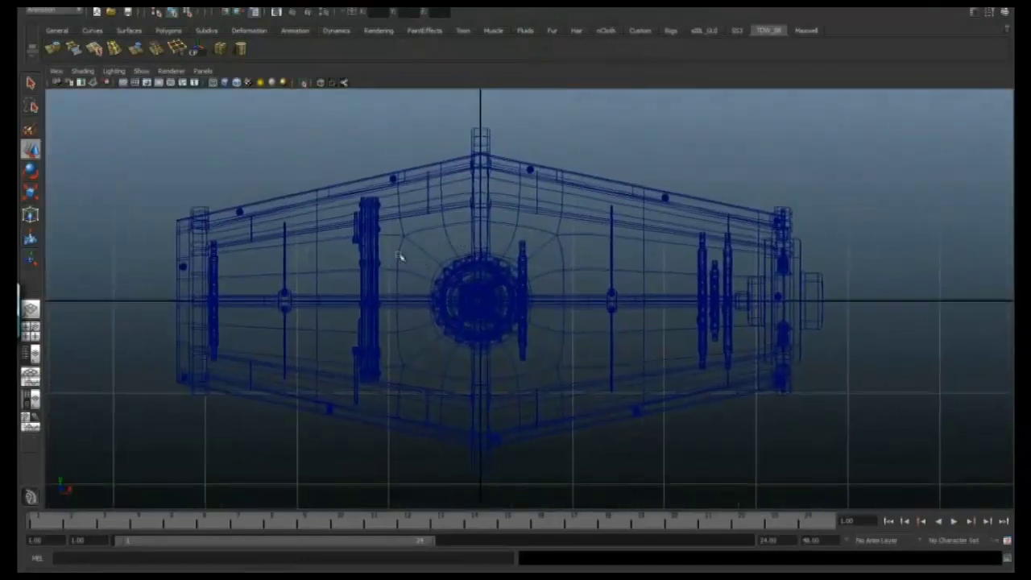
Isolate the hull panel and its border in the front view without smooth preview, and enable automatic loading of new objects.
{"action": "left_click", "coordinate": [398, 253]}
{"action": "scroll", "coordinate": [398, 410], "scroll_direction": "up", "scroll_amount": 1}
{"action": "left_click", "coordinate": [388, 412], "text": "shift"}
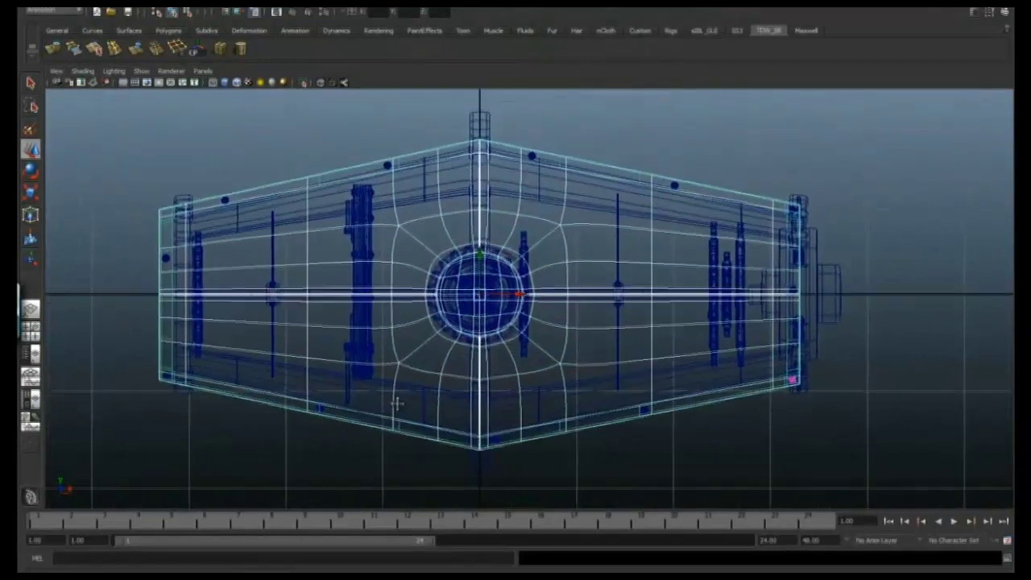
{"action": "left_click", "coordinate": [143, 71]}
{"action": "left_click", "coordinate": [269, 95]}
{"action": "key", "text": "1"}
{"action": "middle_click_drag", "start_coordinate": [324, 201], "coordinate": [334, 203], "text": "alt"}
{"action": "left_click", "coordinate": [142, 71]}
{"action": "mouse_move", "coordinate": [157, 91]}
{"action": "left_click", "coordinate": [278, 106]}
{"action": "right_click_drag", "start_coordinate": [405, 174], "coordinate": [487, 162], "text": "alt"}
{"action": "left_click", "coordinate": [424, 172]}
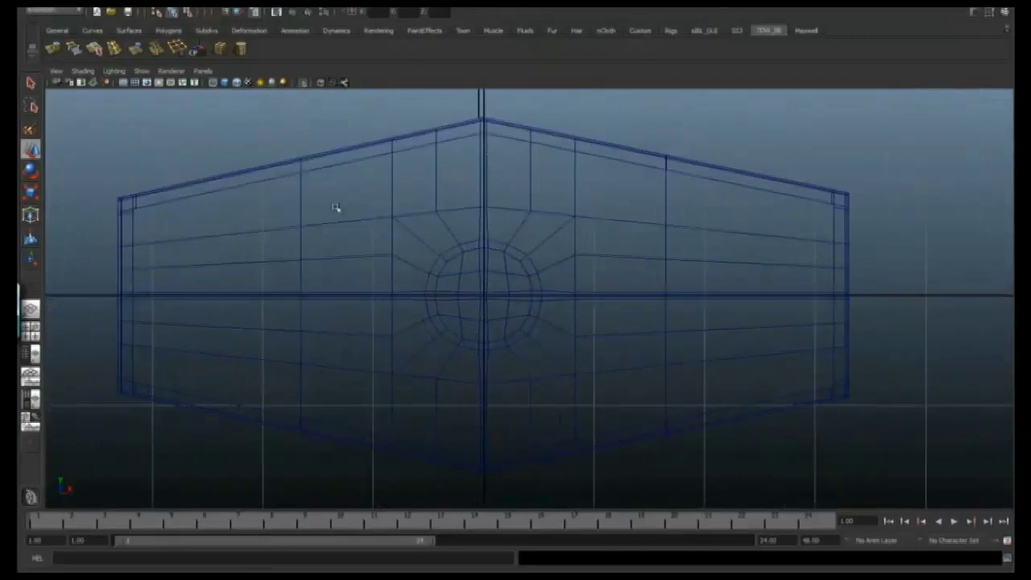
Draw a curve near the hull's lower-left corner with the CV Curve tool, and turn off the isolated view.
{"action": "left_click", "coordinate": [99, 4]}
{"action": "left_click", "coordinate": [119, 81]}
{"action": "right_click_drag", "start_coordinate": [224, 325], "coordinate": [296, 316], "text": "alt"}
{"action": "middle_click_drag", "start_coordinate": [295, 316], "coordinate": [317, 306], "text": "alt"}
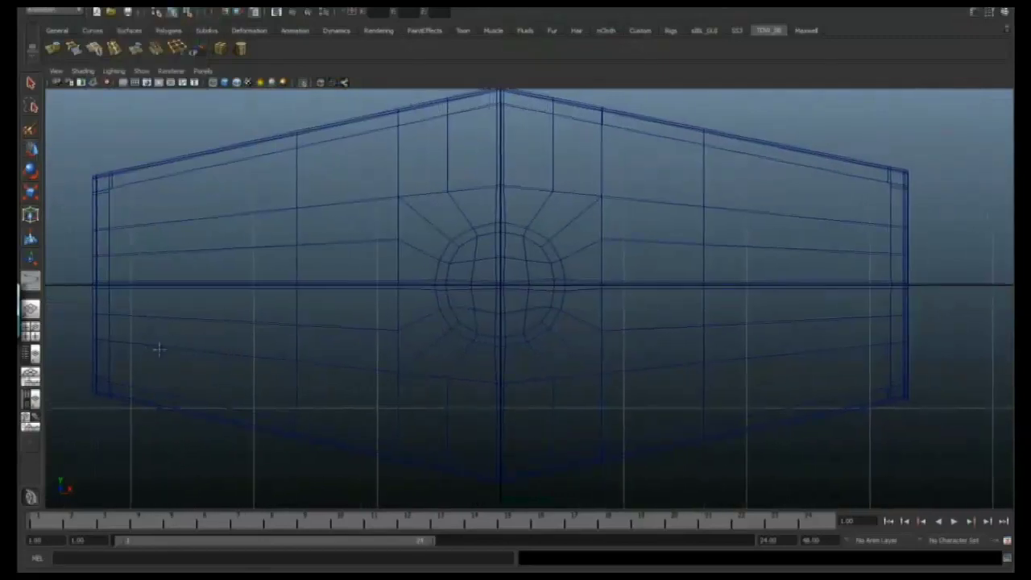
{"action": "left_click", "coordinate": [201, 48]}
{"action": "middle_click_drag", "start_coordinate": [357, 242], "coordinate": [348, 242], "text": "alt"}
{"action": "mouse_move", "coordinate": [348, 241]}
{"action": "right_mouse_down", "text": "alt"}
{"action": "mouse_move", "coordinate": [317, 247]}
{"action": "mouse_move", "coordinate": [341, 238]}
{"action": "right_mouse_up", "text": "alt"}
{"action": "left_click", "coordinate": [141, 71]}
{"action": "mouse_move", "coordinate": [165, 88]}
{"action": "left_click", "coordinate": [262, 95]}
Adjust the first curve's control vertices to form an even spiral, and return it to object mode.
{"action": "middle_click_drag", "start_coordinate": [201, 287], "coordinate": [322, 273], "text": "alt"}
{"action": "right_click_drag", "start_coordinate": [323, 273], "coordinate": [368, 263], "text": "alt"}
{"action": "right_click_drag", "start_coordinate": [236, 307], "coordinate": [211, 308]}
{"action": "right_click_drag", "start_coordinate": [350, 278], "coordinate": [382, 281], "text": "alt"}
{"action": "middle_click_drag", "start_coordinate": [242, 311], "coordinate": [405, 320], "text": "alt"}
{"action": "right_click_drag", "start_coordinate": [346, 315], "coordinate": [380, 313], "text": "alt"}
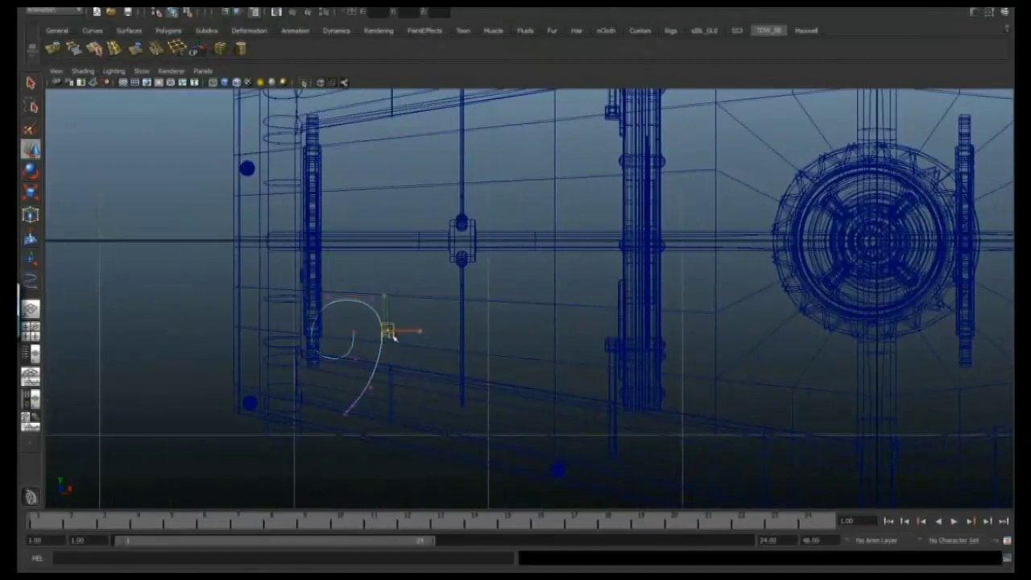
{"action": "right_click_drag", "start_coordinate": [378, 390], "coordinate": [415, 369], "text": "alt"}
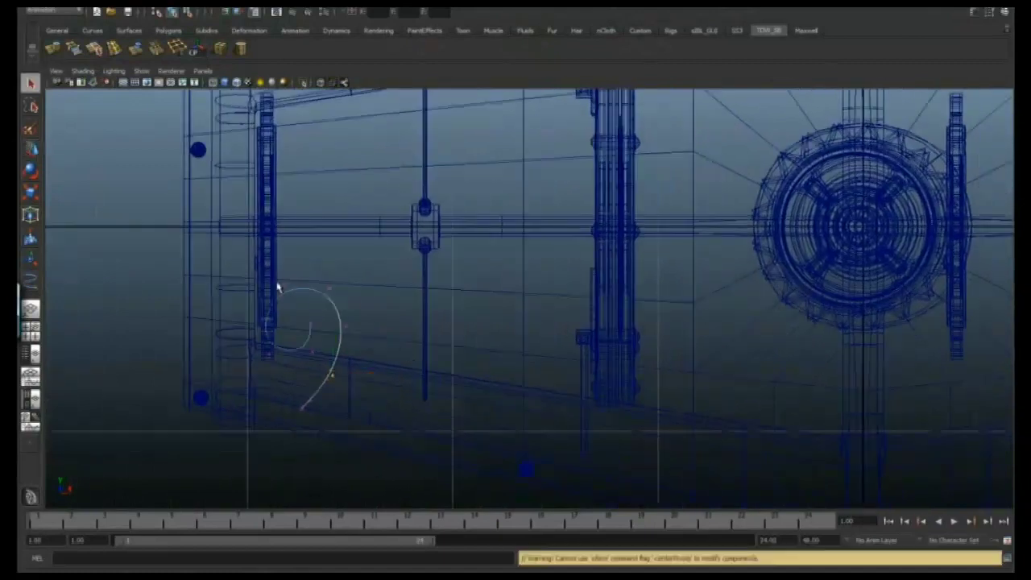
{"action": "right_click_drag", "start_coordinate": [378, 305], "coordinate": [350, 305], "text": "alt"}
{"action": "right_click_drag", "start_coordinate": [350, 305], "coordinate": [401, 291]}
{"action": "right_click_drag", "start_coordinate": [355, 302], "coordinate": [379, 300], "text": "alt"}
{"action": "middle_click_drag", "start_coordinate": [379, 300], "coordinate": [370, 303], "text": "alt"}
Draw a second spiral curve branching off the first and reshape its control vertices into a smooth scroll.
{"action": "left_click", "coordinate": [97, 3]}
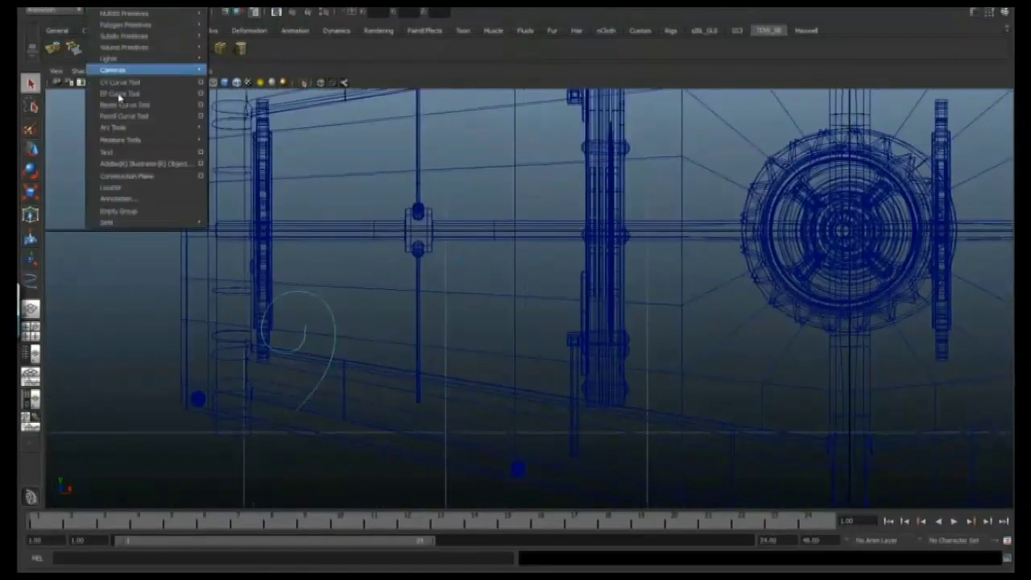
{"action": "left_click", "coordinate": [121, 96]}
{"action": "right_click_drag", "start_coordinate": [338, 185], "coordinate": [363, 185], "text": "alt"}
{"action": "middle_click_drag", "start_coordinate": [362, 184], "coordinate": [341, 154], "text": "alt"}
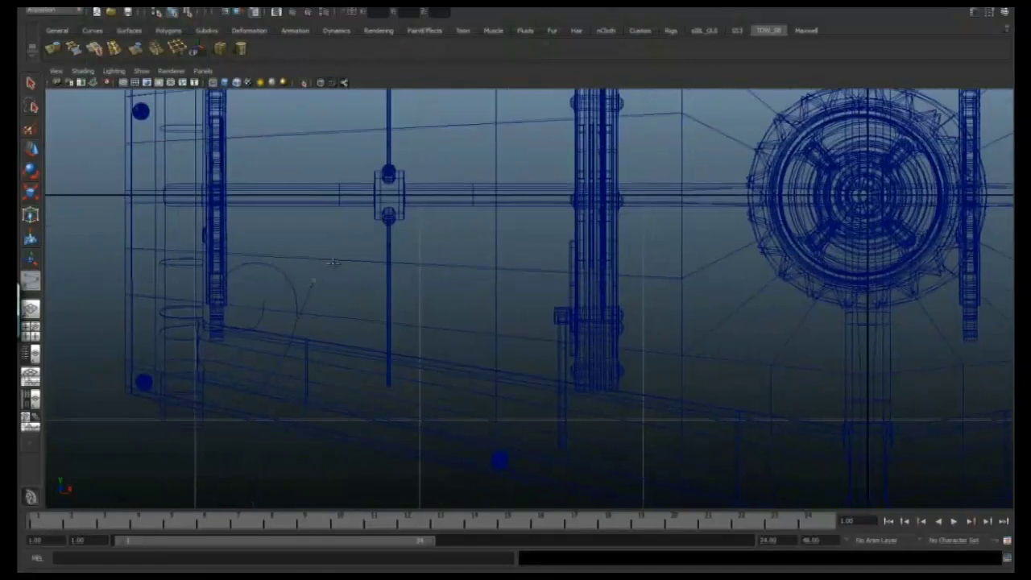
{"action": "key", "text": "q"}
{"action": "right_click_drag", "start_coordinate": [356, 283], "coordinate": [392, 282], "text": "alt"}
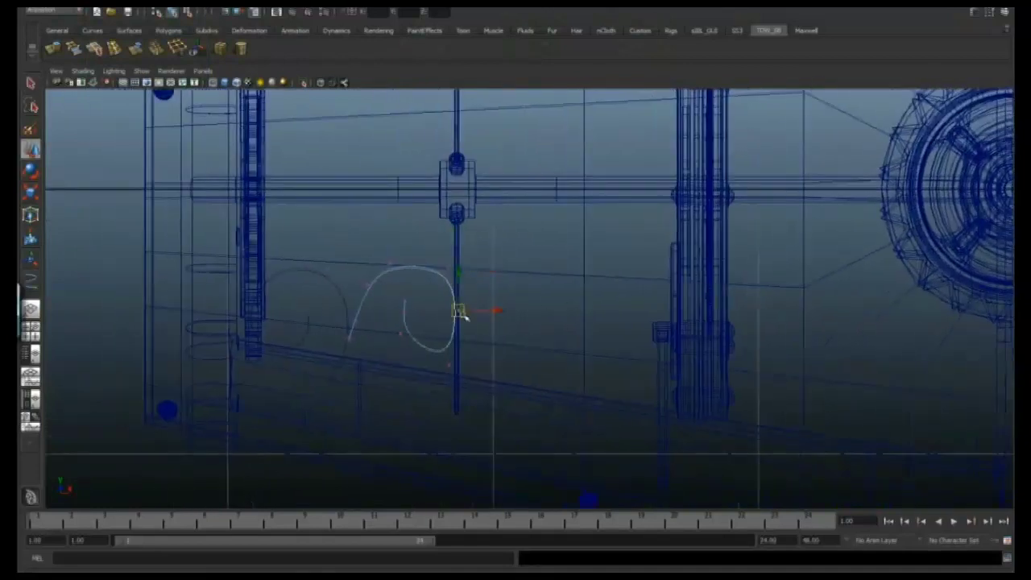
{"action": "key", "text": "ctrl+z"}
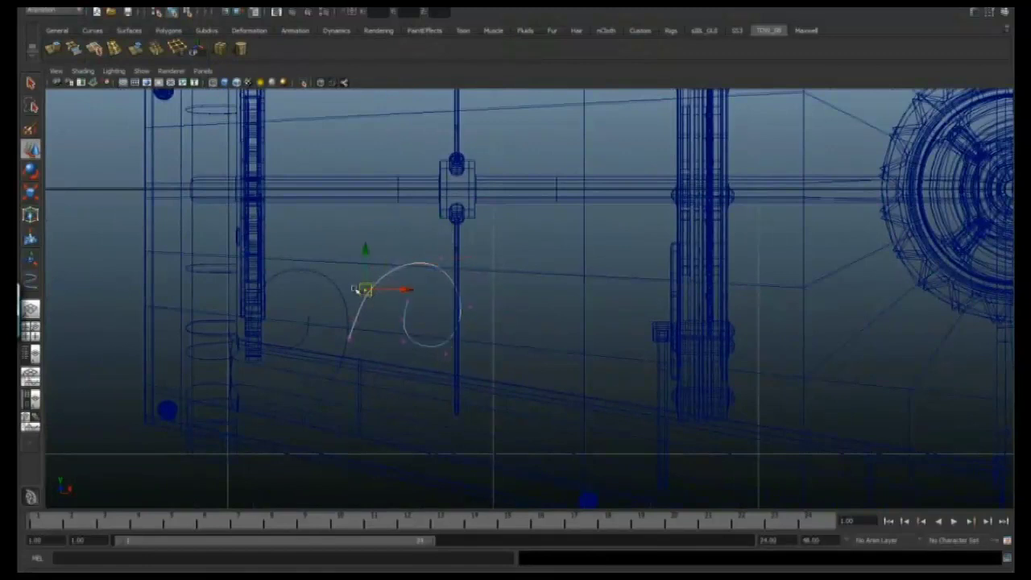
{"action": "right_click", "coordinate": [375, 282]}
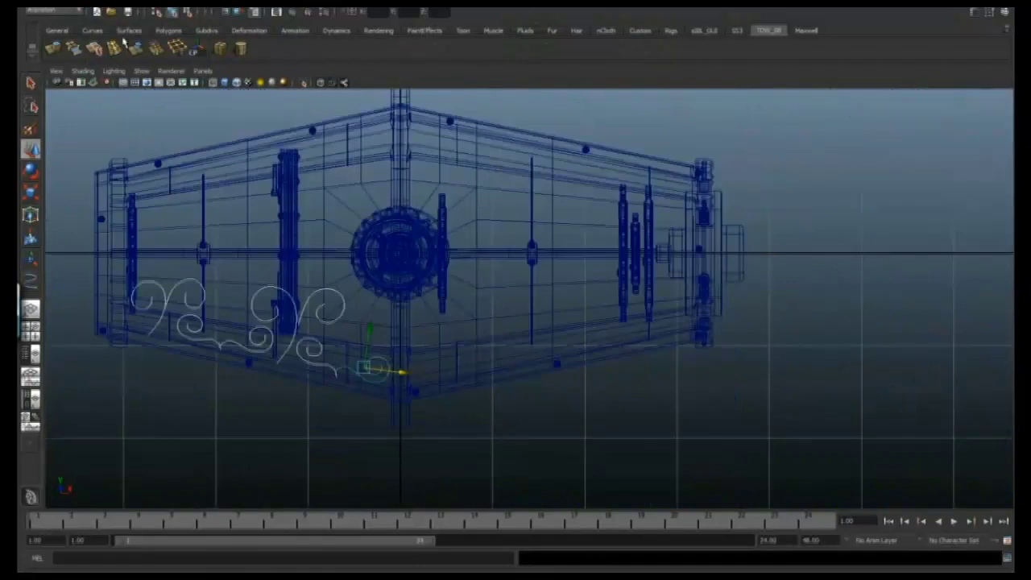
Move a copy of the scrollwork curves across to the right half of the hull's lower panel.
{"action": "left_click_drag", "start_coordinate": [252, 348], "coordinate": [610, 347]}
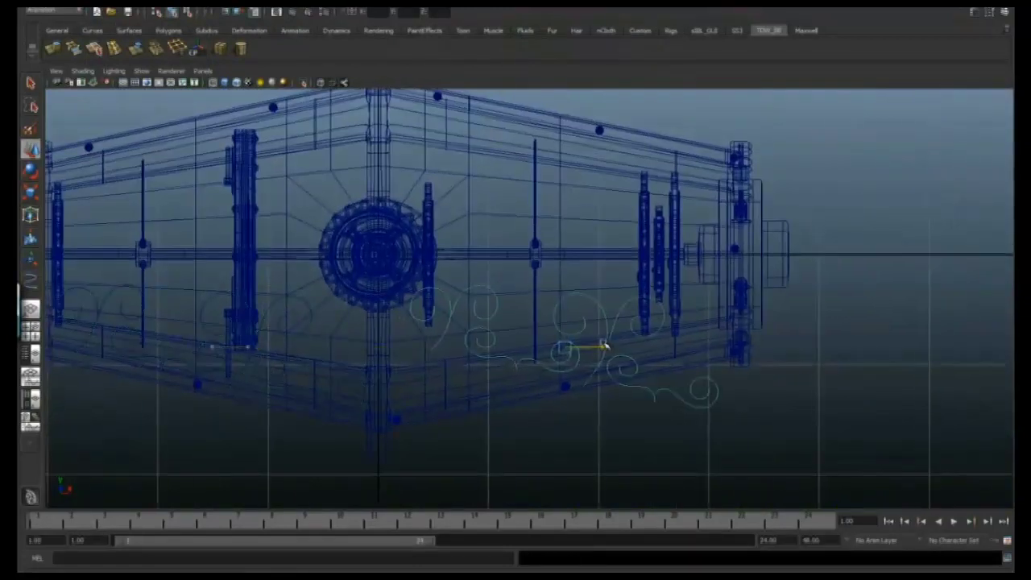
{"action": "middle_click_drag", "start_coordinate": [577, 314], "coordinate": [503, 301], "text": "alt"}
{"action": "scroll", "coordinate": [544, 315], "scroll_direction": "up", "scroll_amount": 1}
{"action": "left_click_drag", "start_coordinate": [585, 326], "coordinate": [583, 327]}
{"action": "scroll", "coordinate": [535, 320], "scroll_direction": "down", "scroll_amount": 5}
{"action": "scroll", "coordinate": [528, 316], "scroll_direction": "up", "scroll_amount": 1}
{"action": "middle_click_drag", "start_coordinate": [528, 316], "coordinate": [532, 324], "text": "alt"}
{"action": "key", "text": "space"}
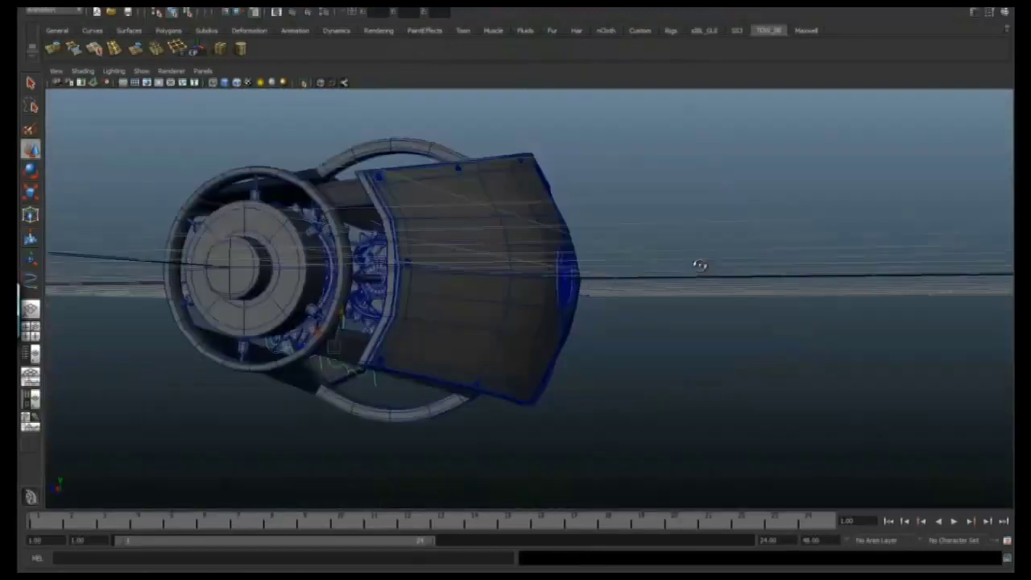
Select the scrollwork's parent group, set the move axis to Object, and turn the group toward the hull's angled lower face.
{"action": "left_click_drag", "start_coordinate": [698, 267], "coordinate": [347, 341], "text": "alt"}
{"action": "left_click", "coordinate": [990, 13]}
{"action": "left_click_drag", "start_coordinate": [576, 272], "coordinate": [552, 272], "text": "alt"}
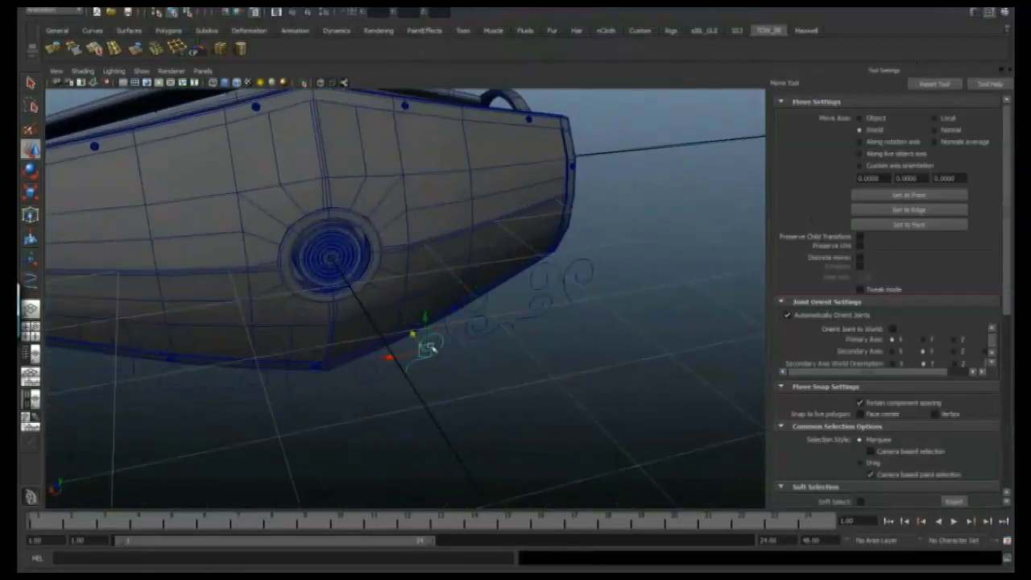
{"action": "key", "text": "Up"}
{"action": "left_click_drag", "start_coordinate": [432, 348], "coordinate": [513, 319], "text": "alt"}
{"action": "key", "text": "e"}
{"action": "key", "text": "w"}
{"action": "left_click_drag", "start_coordinate": [433, 342], "coordinate": [357, 357], "text": "alt"}
{"action": "key", "text": "e"}
{"action": "key", "text": "w"}
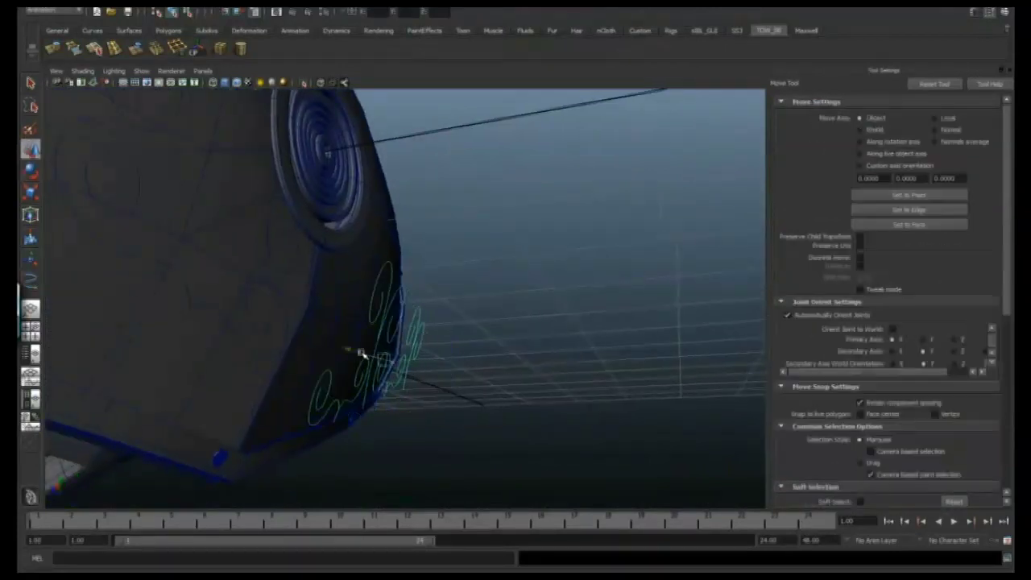
Fine-tune the rotation and position of the scrollwork group to lie against the lower hull face.
{"action": "left_click_drag", "start_coordinate": [430, 363], "coordinate": [546, 362], "text": "alt"}
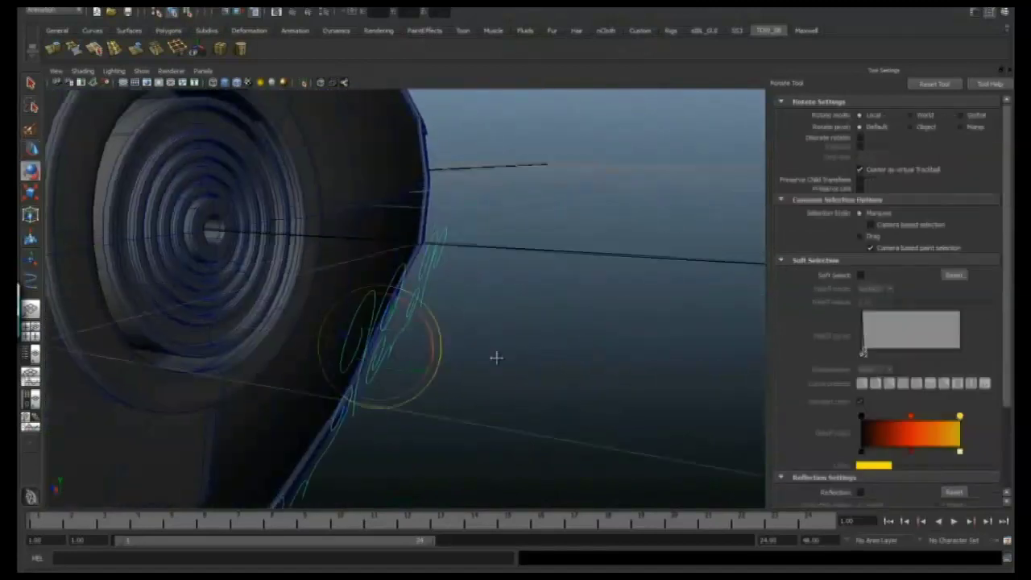
{"action": "key", "text": "e"}
{"action": "key", "text": "w"}
{"action": "left_click_drag", "start_coordinate": [396, 341], "coordinate": [393, 296], "text": "alt"}
{"action": "key", "text": "e"}
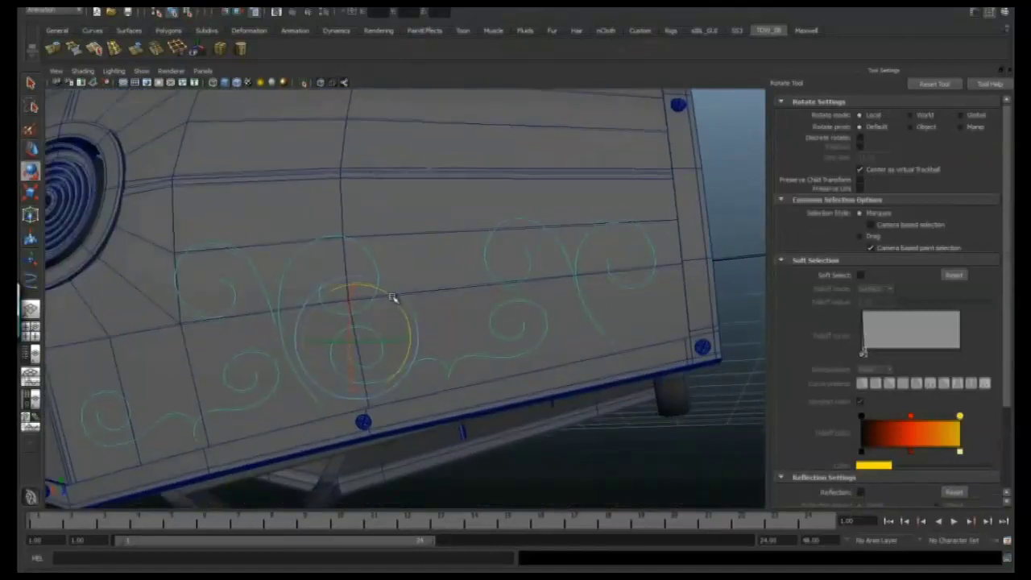
{"action": "key", "text": "w"}
Project the scrollwork curves onto the hull panel's mesh.
{"action": "left_click_drag", "start_coordinate": [438, 267], "coordinate": [455, 307], "text": "alt"}
{"action": "left_click", "coordinate": [481, 301], "text": "shift"}
{"action": "left_click", "coordinate": [268, 8]}
{"action": "left_click", "coordinate": [283, 62]}
{"action": "left_click_drag", "start_coordinate": [419, 258], "coordinate": [501, 240], "text": "alt"}
{"action": "left_click_drag", "start_coordinate": [338, 366], "coordinate": [503, 368], "text": "alt"}
{"action": "left_click", "coordinate": [414, 429]}
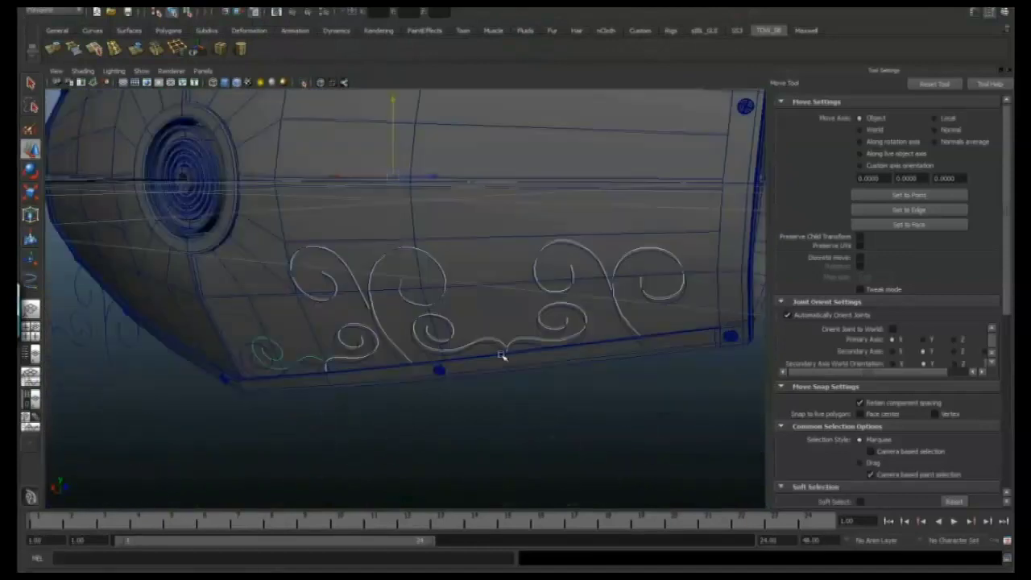
Select the projected scroll curves on the hull's lower face and isolate them in the view.
{"action": "left_click_drag", "start_coordinate": [532, 334], "coordinate": [363, 376], "text": "alt"}
{"action": "key", "text": "ctrl+a"}
{"action": "left_click", "coordinate": [413, 311]}
{"action": "left_click", "coordinate": [495, 341]}
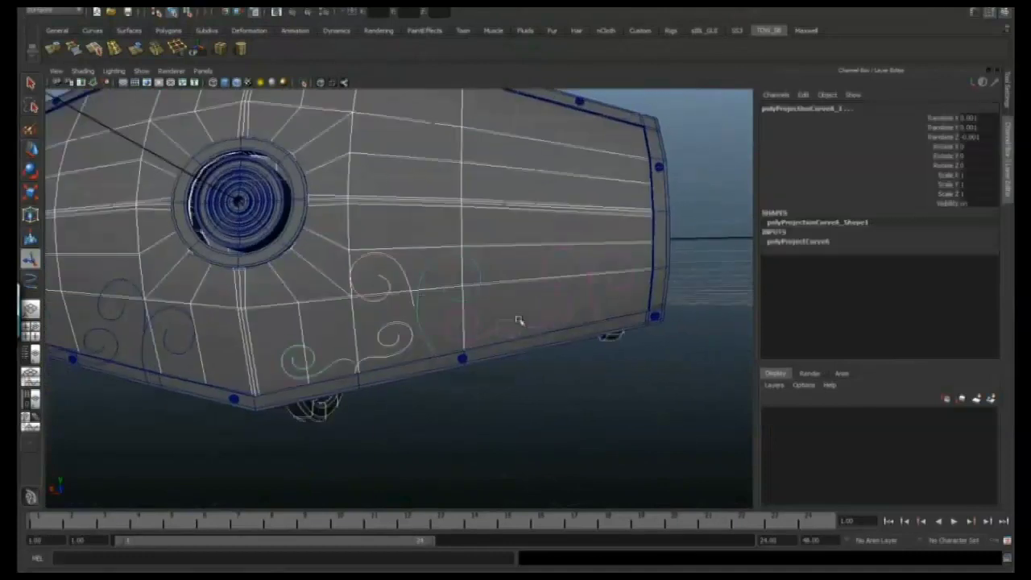
{"action": "left_click_drag", "start_coordinate": [604, 275], "coordinate": [409, 247], "text": "alt"}
{"action": "key", "text": "w"}
{"action": "left_click", "coordinate": [142, 72]}
{"action": "mouse_move", "coordinate": [160, 92]}
{"action": "left_click", "coordinate": [263, 95]}
{"action": "left_click", "coordinate": [242, 132]}
Create a polygon plane and isolate it in the view together with the projected scroll curves.
{"action": "left_click", "coordinate": [97, 4]}
{"action": "mouse_move", "coordinate": [123, 25]}
{"action": "left_click", "coordinate": [245, 79]}
{"action": "left_click_drag", "start_coordinate": [270, 202], "coordinate": [322, 221], "text": "alt"}
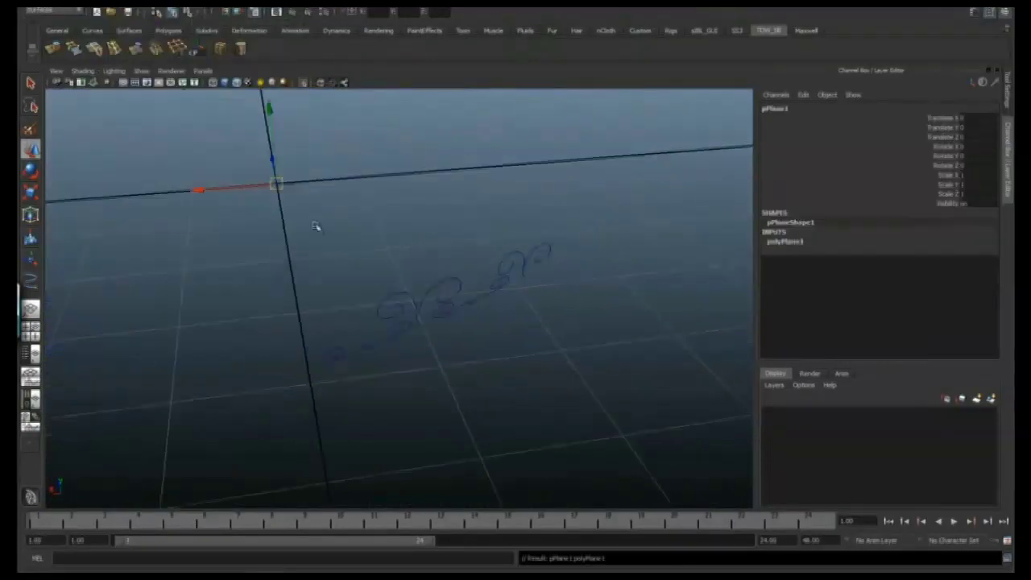
{"action": "left_click_drag", "start_coordinate": [510, 223], "coordinate": [512, 222], "text": "shift"}
{"action": "left_click", "coordinate": [141, 72]}
{"action": "mouse_move", "coordinate": [161, 89]}
{"action": "left_click", "coordinate": [263, 95]}
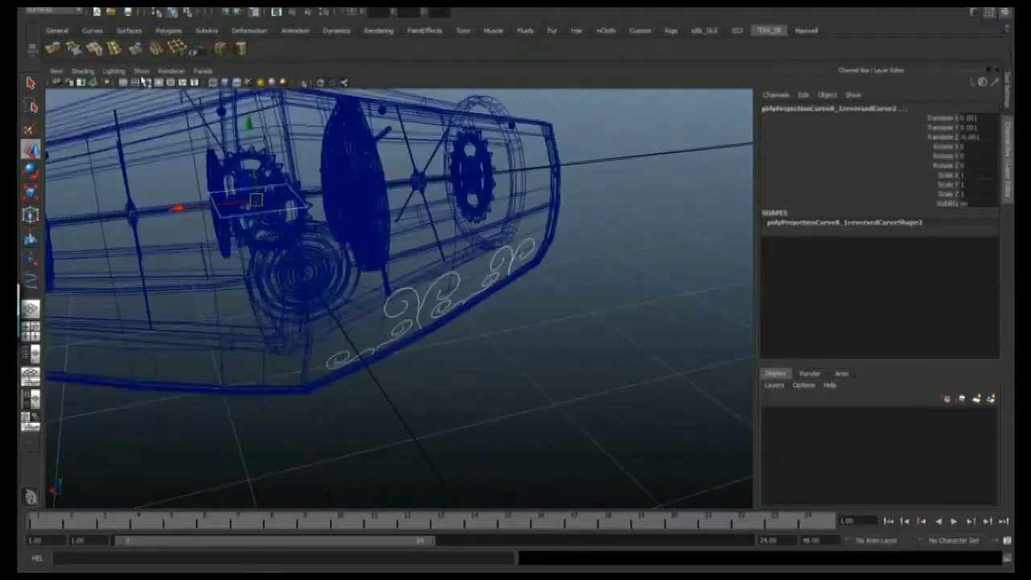
{"action": "left_click", "coordinate": [142, 72]}
{"action": "left_click", "coordinate": [264, 96]}
Move the polygon plane from the origin to just below the projected scroll curves.
{"action": "mouse_move", "coordinate": [318, 158]}
{"action": "left_mouse_down", "text": "alt"}
{"action": "mouse_move", "coordinate": [280, 183]}
{"action": "mouse_move", "coordinate": [311, 185]}
{"action": "left_mouse_up", "text": "alt"}
{"action": "left_click", "coordinate": [284, 184]}
{"action": "key", "text": "5"}
{"action": "left_click", "coordinate": [294, 182]}
{"action": "left_click_drag", "start_coordinate": [237, 164], "coordinate": [298, 316]}
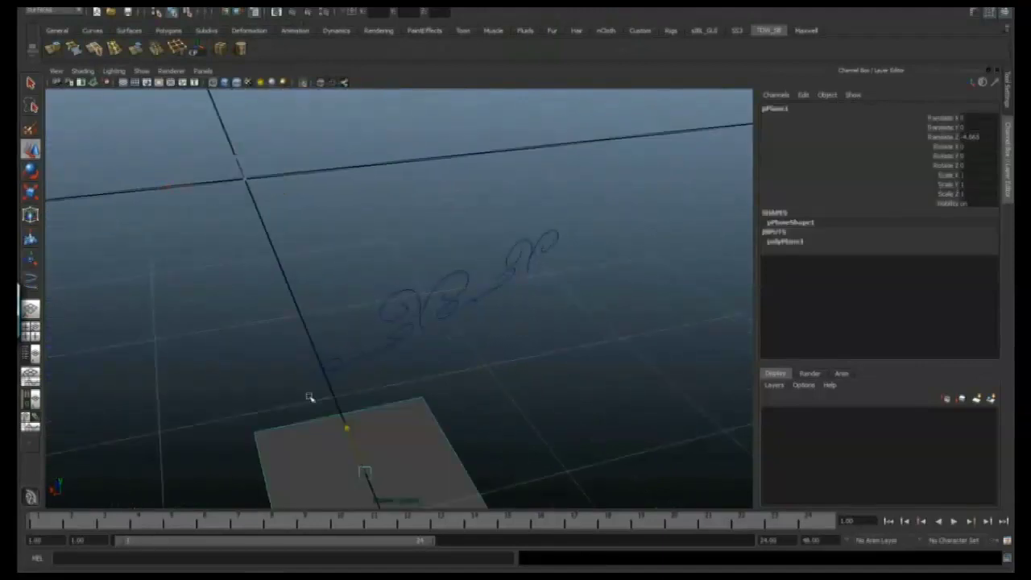
{"action": "left_click_drag", "start_coordinate": [279, 383], "coordinate": [334, 375]}
{"action": "left_click_drag", "start_coordinate": [333, 375], "coordinate": [490, 329], "text": "alt"}
{"action": "left_click_drag", "start_coordinate": [524, 274], "coordinate": [317, 244]}
{"action": "left_click_drag", "start_coordinate": [393, 187], "coordinate": [392, 319]}
Scale the plane down to a thin strip, about 0.2 in X and 0.04 in Z, and shift it beneath the scrolls.
{"action": "key", "text": "r"}
{"action": "left_click_drag", "start_coordinate": [392, 382], "coordinate": [330, 391]}
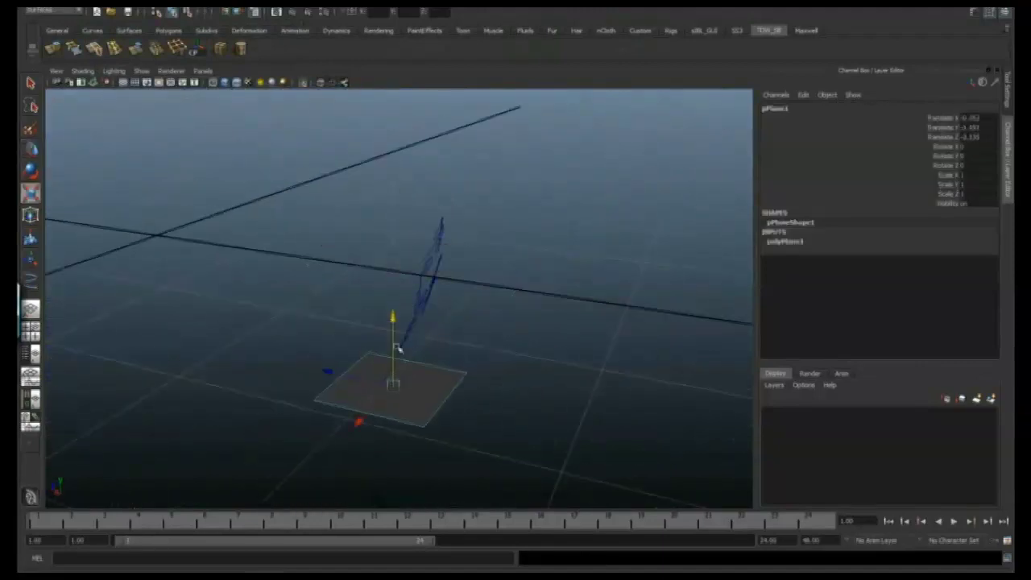
{"action": "key", "text": "f"}
{"action": "left_click_drag", "start_coordinate": [408, 362], "coordinate": [213, 288], "text": "alt"}
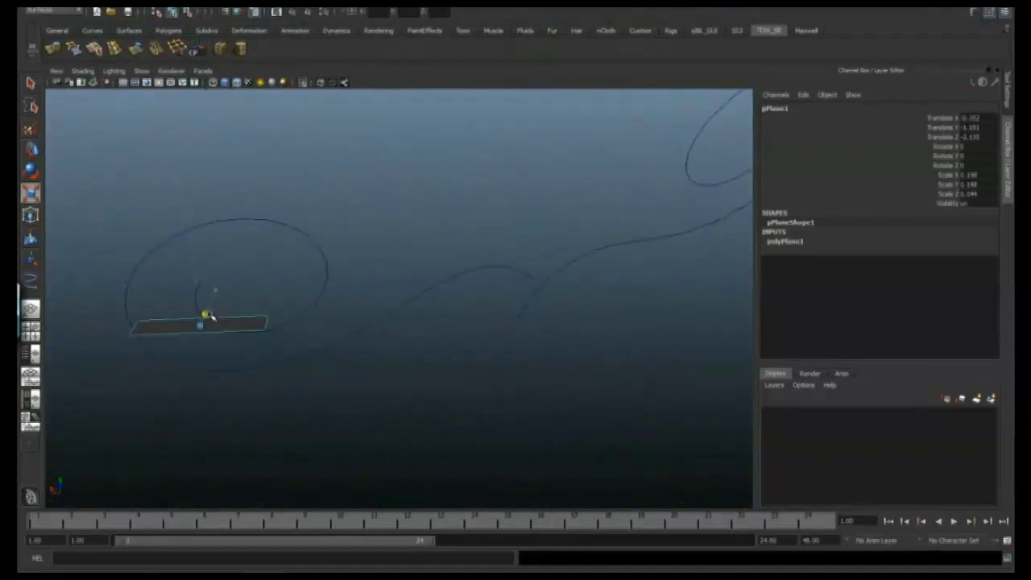
{"action": "left_click_drag", "start_coordinate": [454, 299], "coordinate": [428, 344], "text": "alt"}
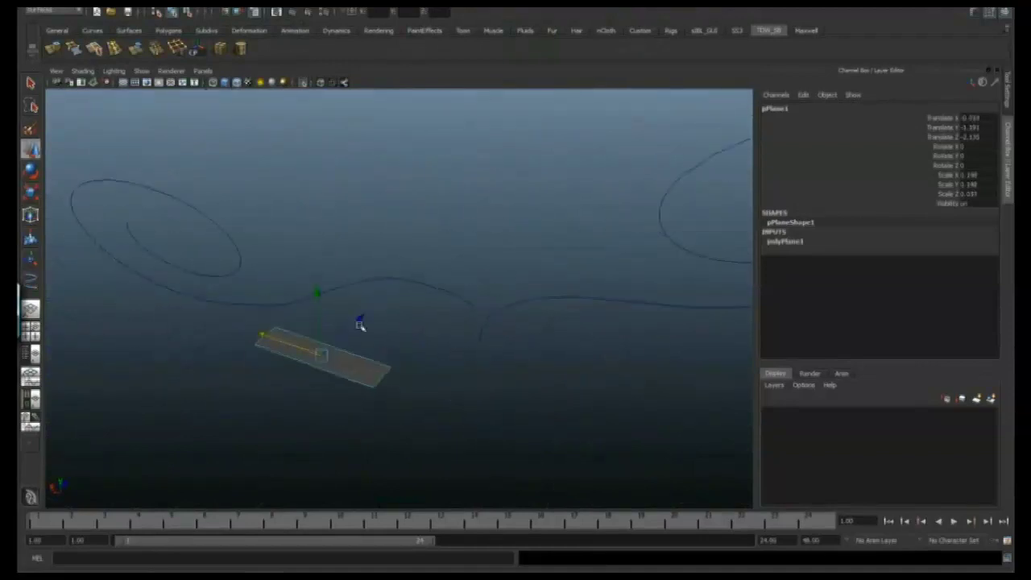
{"action": "left_click_drag", "start_coordinate": [340, 261], "coordinate": [516, 402], "text": "alt"}
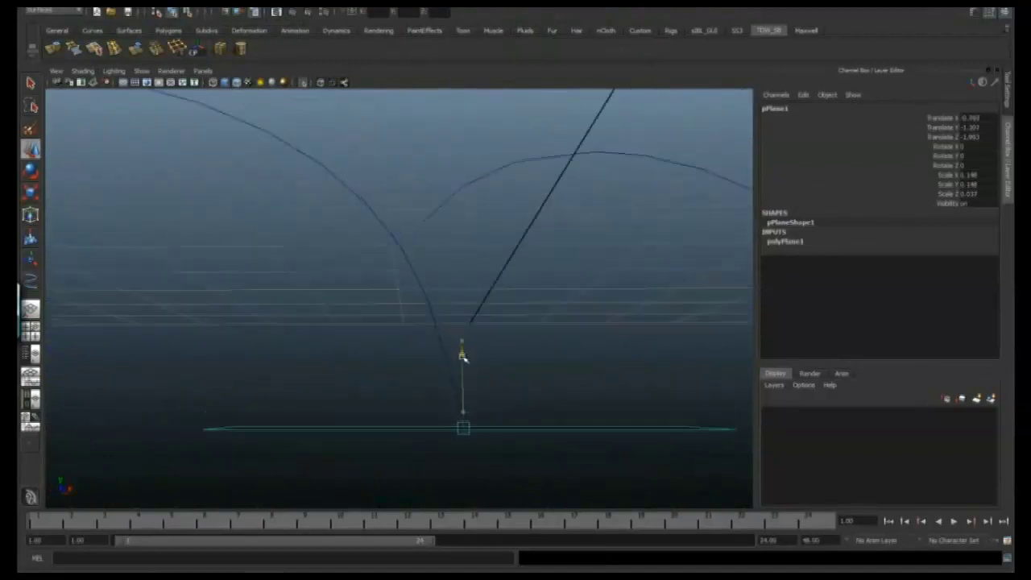
Align the thin strip with the lower starting end of the scroll curve and fine-tune its size.
{"action": "left_click_drag", "start_coordinate": [416, 344], "coordinate": [509, 360]}
{"action": "left_click_drag", "start_coordinate": [518, 351], "coordinate": [536, 379]}
{"action": "left_click_drag", "start_coordinate": [537, 379], "coordinate": [433, 384], "text": "alt"}
{"action": "left_click_drag", "start_coordinate": [434, 384], "coordinate": [504, 423], "text": "alt"}
{"action": "left_click_drag", "start_coordinate": [309, 417], "coordinate": [331, 419], "text": "alt"}
{"action": "key", "text": "r"}
{"action": "left_click_drag", "start_coordinate": [331, 424], "coordinate": [325, 425]}
{"action": "left_click_drag", "start_coordinate": [481, 350], "coordinate": [424, 405], "text": "alt"}
Extrude the strip's face along the first scroll curve with 20 divisions and adjust the extrusion's twist.
{"action": "left_click_drag", "start_coordinate": [508, 310], "coordinate": [548, 376], "text": "shift"}
{"action": "left_click", "coordinate": [73, 48]}
{"action": "scroll", "coordinate": [951, 309], "scroll_direction": "down", "scroll_amount": 5}
{"action": "scroll", "coordinate": [982, 300], "scroll_direction": "down", "scroll_amount": 3}
{"action": "left_click", "coordinate": [967, 297]}
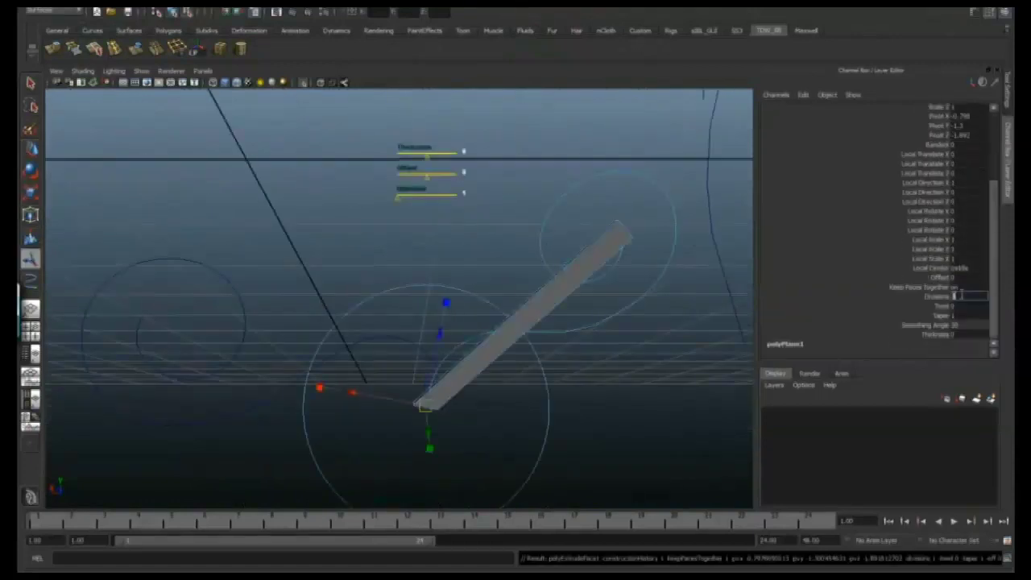
{"action": "type", "text": "20"}
{"action": "key", "text": "Return"}
{"action": "left_click_drag", "start_coordinate": [568, 201], "coordinate": [443, 211], "text": "alt"}
{"action": "left_click", "coordinate": [941, 307]}
{"action": "mouse_move", "coordinate": [651, 278]}
{"action": "middle_mouse_down"}
{"action": "mouse_move", "coordinate": [667, 278]}
{"action": "mouse_move", "coordinate": [655, 278]}
{"action": "middle_mouse_up"}
{"action": "left_click_drag", "start_coordinate": [507, 282], "coordinate": [625, 226], "text": "alt"}
Select the neighbouring scroll curve that branches off the extruded ribbon and reverse its direction without keeping the original.
{"action": "left_click", "coordinate": [378, 339]}
{"action": "left_click_drag", "start_coordinate": [378, 339], "coordinate": [356, 344], "text": "alt"}
{"action": "key", "text": "F8"}
{"action": "left_click", "coordinate": [376, 335]}
{"action": "right_click_drag", "start_coordinate": [370, 338], "coordinate": [338, 337]}
{"action": "scroll", "coordinate": [242, 318], "scroll_direction": "up", "scroll_amount": 2}
{"action": "key", "text": "w"}
{"action": "right_click_drag", "start_coordinate": [277, 326], "coordinate": [264, 328]}
{"action": "right_click_drag", "start_coordinate": [277, 321], "coordinate": [293, 290]}
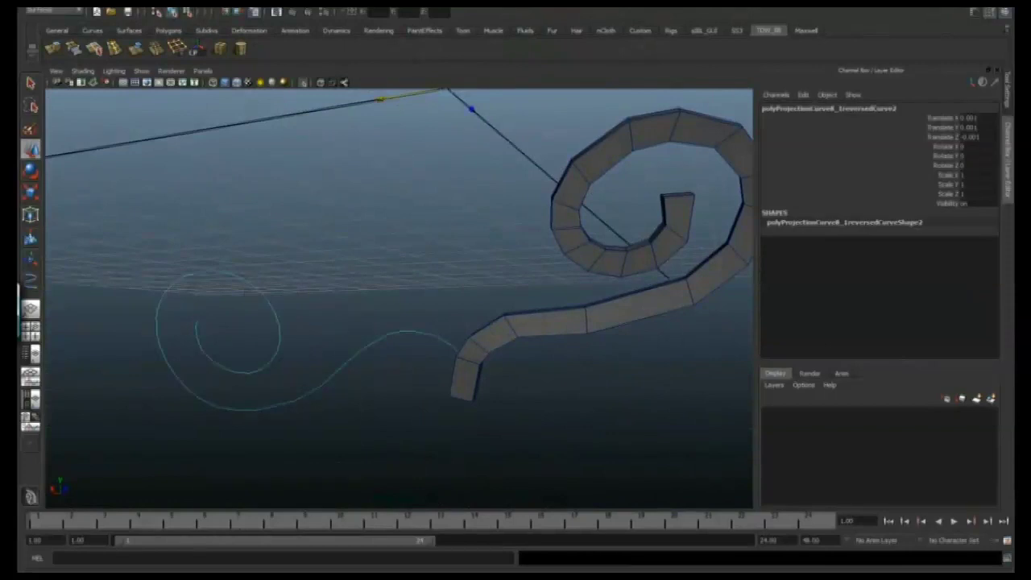
{"action": "left_click", "coordinate": [221, 3]}
{"action": "left_click", "coordinate": [295, 152]}
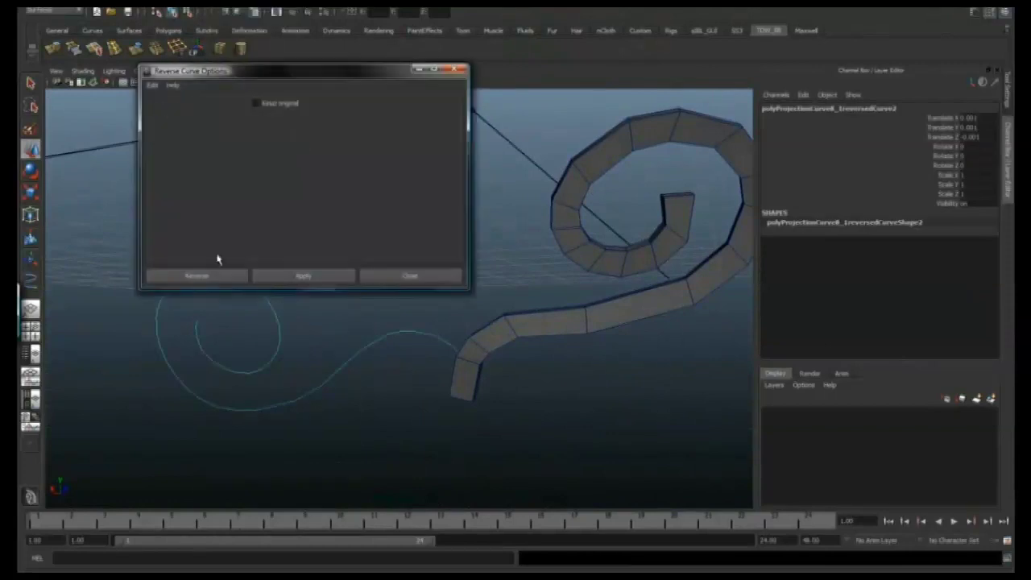
{"action": "left_click", "coordinate": [197, 275]}
Move the end control vertices of the reversed curve so that it meets the side of the ribbon's stem.
{"action": "left_click_drag", "start_coordinate": [439, 343], "coordinate": [519, 351], "text": "alt"}
{"action": "right_click_drag", "start_coordinate": [520, 352], "coordinate": [524, 343], "text": "alt"}
{"action": "left_click_drag", "start_coordinate": [525, 343], "coordinate": [460, 327], "text": "alt"}
{"action": "key", "text": "4"}
{"action": "left_click_drag", "start_coordinate": [358, 396], "coordinate": [441, 270]}
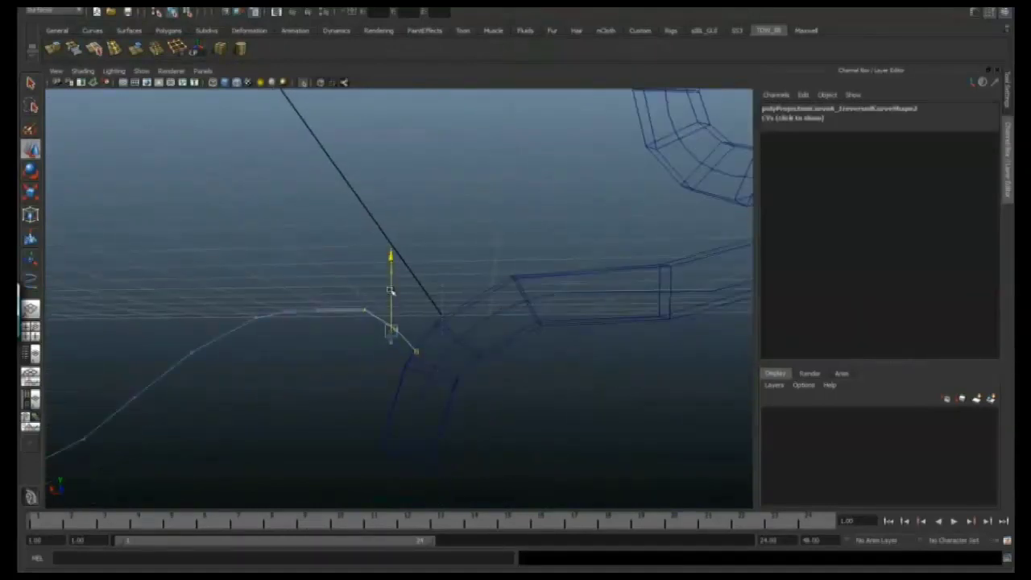
{"action": "left_click", "coordinate": [442, 329]}
Extrude the side face of the ribbon's stem along the reversed scroll curve with 30 divisions.
{"action": "key", "text": "5"}
{"action": "left_click_drag", "start_coordinate": [449, 324], "coordinate": [430, 339], "text": "alt"}
{"action": "right_click_drag", "start_coordinate": [430, 339], "coordinate": [432, 362]}
{"action": "left_click", "coordinate": [421, 350]}
{"action": "left_click", "coordinate": [351, 312]}
{"action": "left_click_drag", "start_coordinate": [351, 312], "coordinate": [323, 291], "text": "alt"}
{"action": "left_click", "coordinate": [135, 50]}
{"action": "right_click_drag", "start_coordinate": [492, 262], "coordinate": [459, 256], "text": "alt"}
{"action": "scroll", "coordinate": [944, 190], "scroll_direction": "down", "scroll_amount": 5}
{"action": "left_click", "coordinate": [957, 305]}
{"action": "type", "text": "30"}
{"action": "key", "text": "Return"}
{"action": "left_click_drag", "start_coordinate": [374, 225], "coordinate": [491, 211], "text": "alt"}
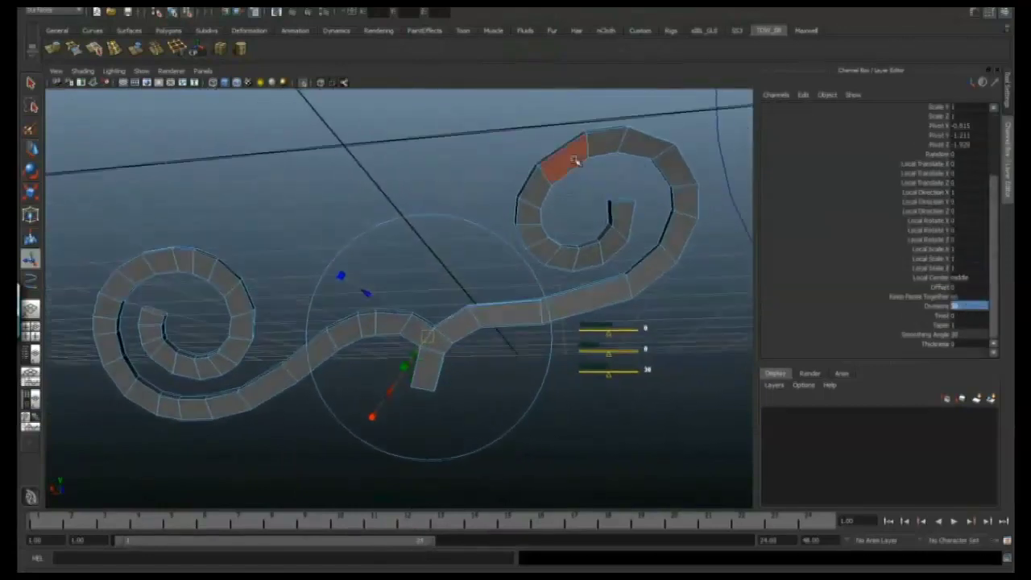
{"action": "right_click_drag", "start_coordinate": [642, 168], "coordinate": [662, 145]}
{"action": "right_click_drag", "start_coordinate": [580, 186], "coordinate": [527, 199], "text": "alt"}
{"action": "left_click_drag", "start_coordinate": [526, 198], "coordinate": [542, 271], "text": "alt"}
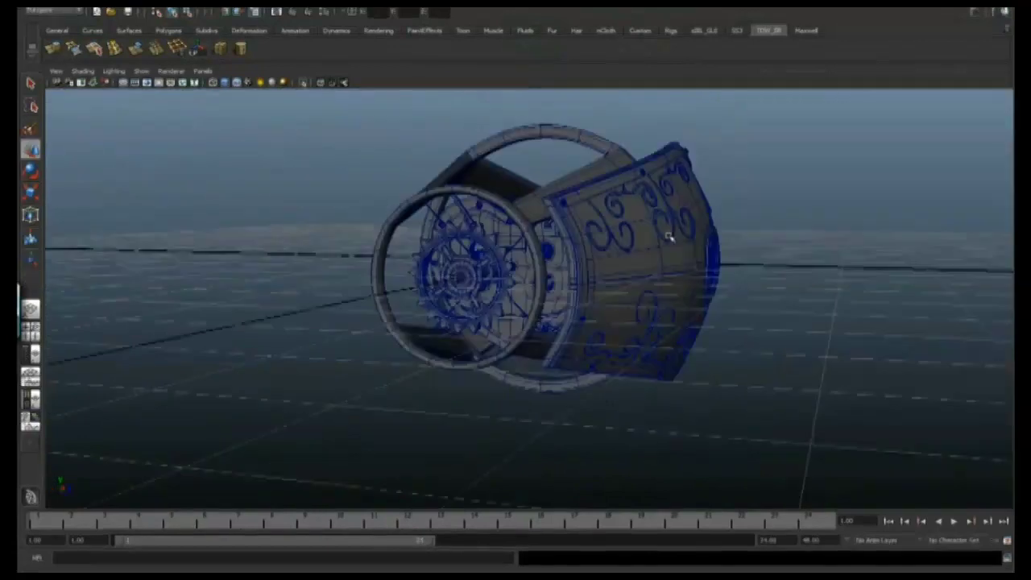